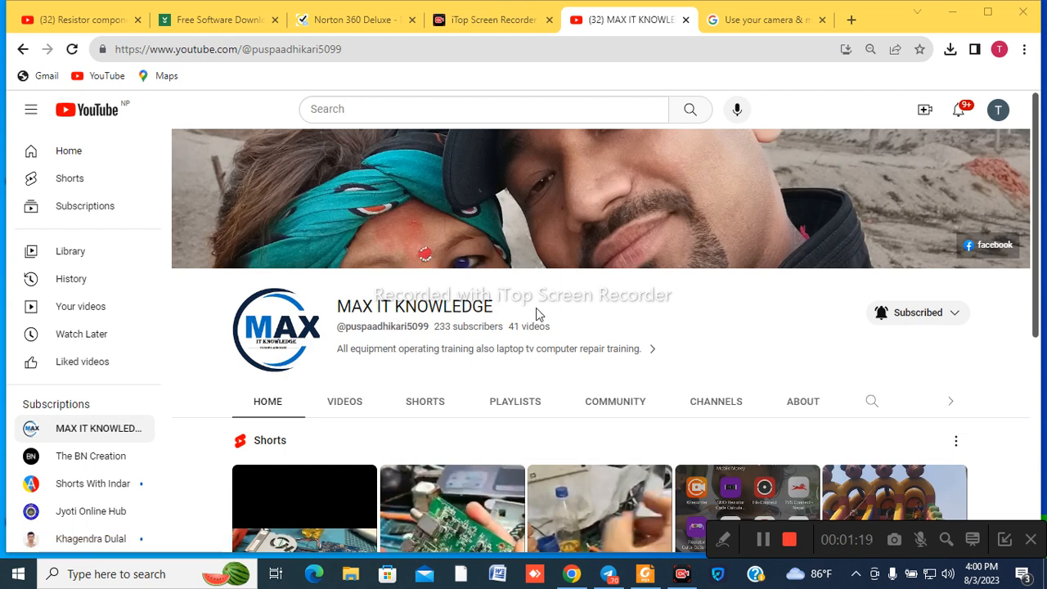
Look through the channel's uploaded videos, and minimise the browser to reveal the desktop.
{"action": "left_click", "coordinate": [346, 402]}
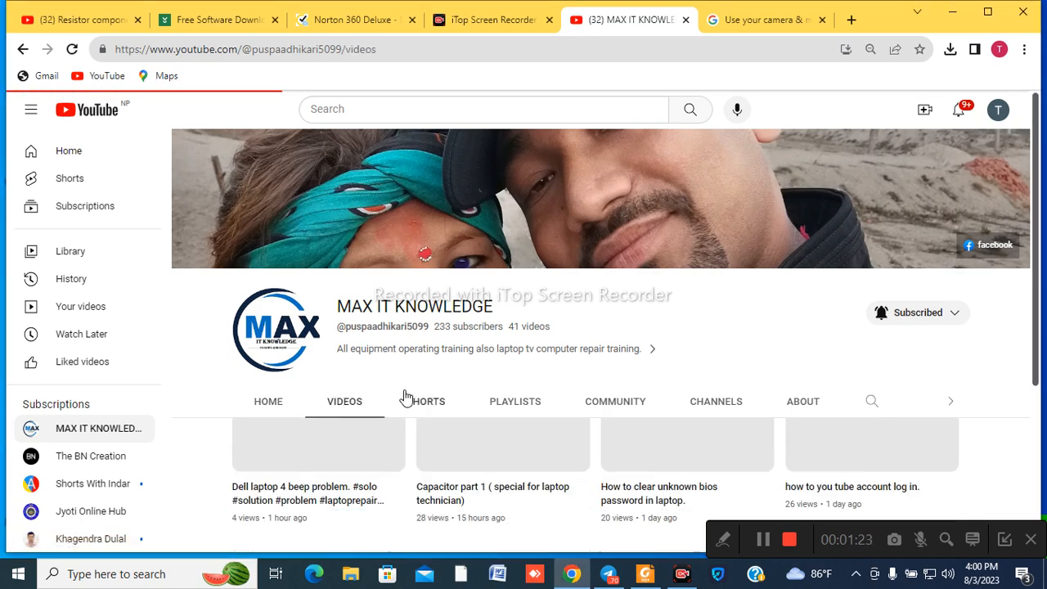
{"action": "scroll", "coordinate": [404, 399], "scroll_direction": "down", "scroll_amount": 3}
{"action": "scroll", "coordinate": [404, 399], "scroll_direction": "up", "scroll_amount": 2}
{"action": "scroll", "coordinate": [392, 405], "scroll_direction": "down", "scroll_amount": 3}
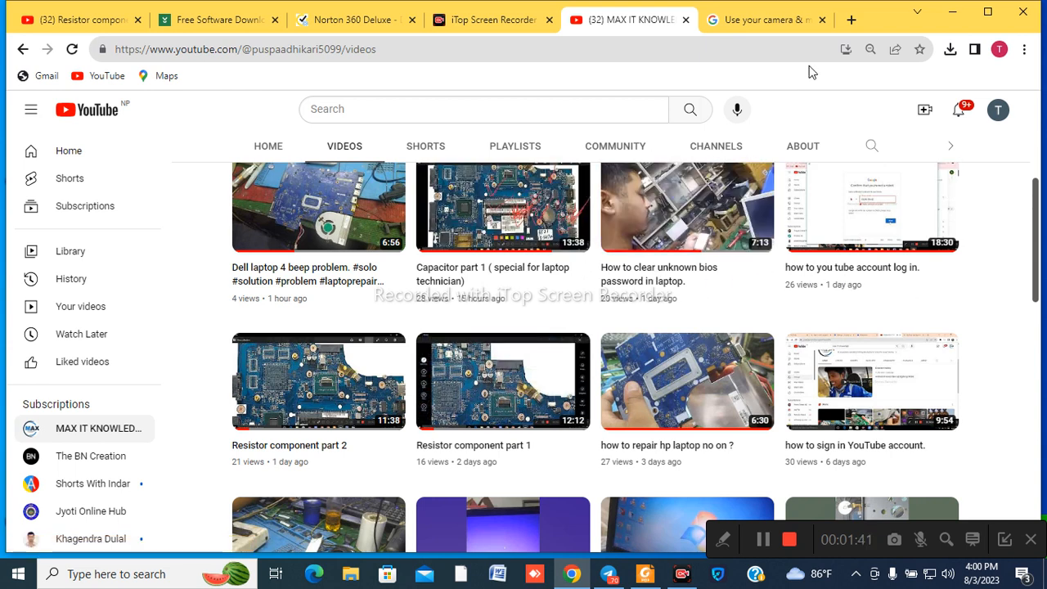
{"action": "left_click", "coordinate": [953, 19]}
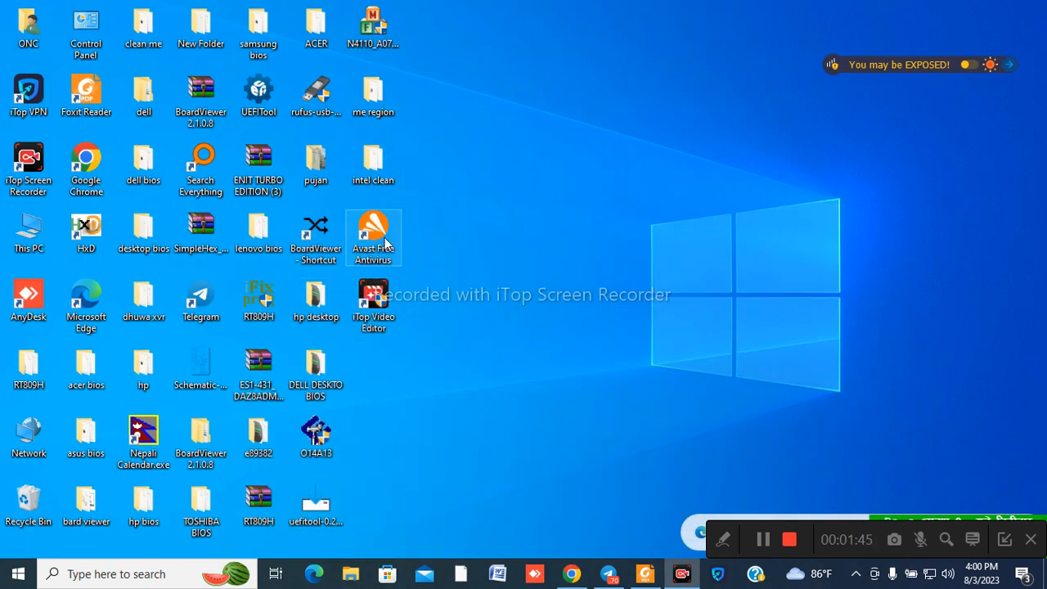
View the contents of the desktop's me region folder full screen, and close the folder.
{"action": "double_click", "coordinate": [385, 113]}
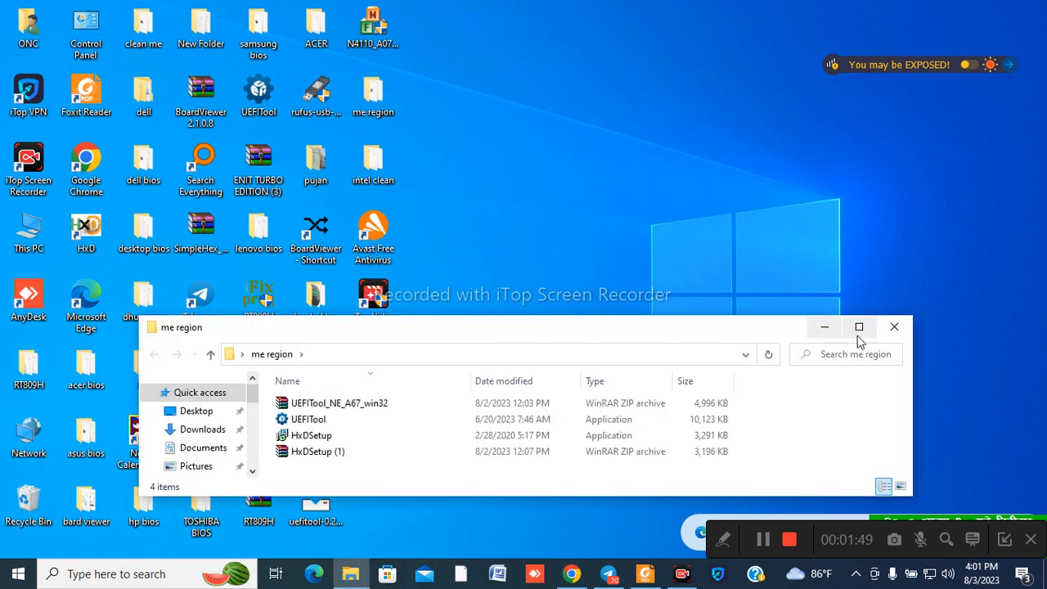
{"action": "left_click", "coordinate": [857, 329]}
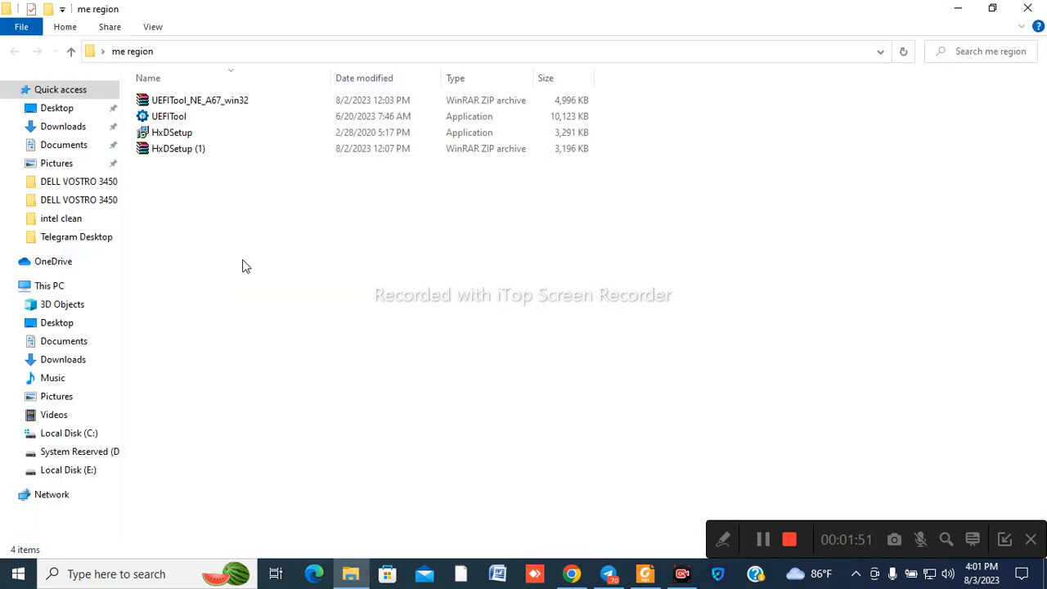
{"action": "left_click", "coordinate": [1027, 8]}
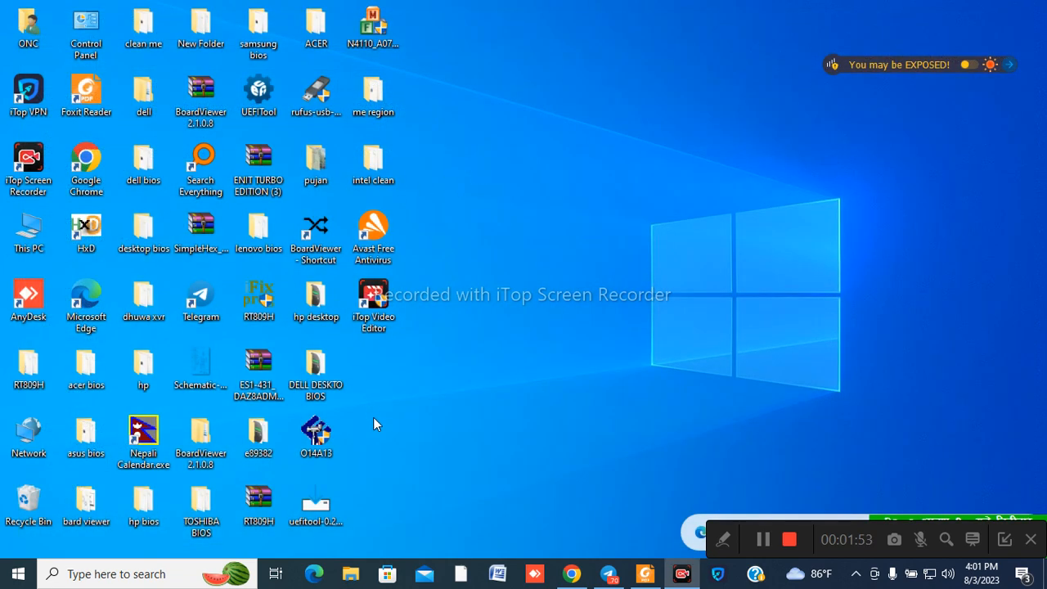
Open the desktop's intel clean folder and examine its firmware repository packs and Intel Easy Clean Me files.
{"action": "double_click", "coordinate": [377, 176]}
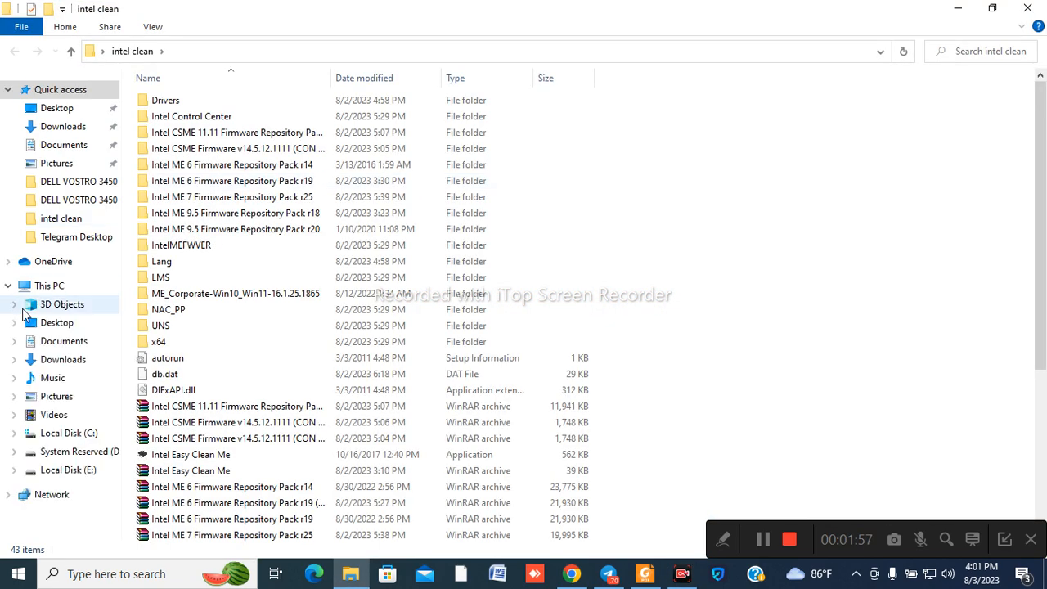
{"action": "scroll", "coordinate": [491, 258], "scroll_direction": "down", "scroll_amount": 2}
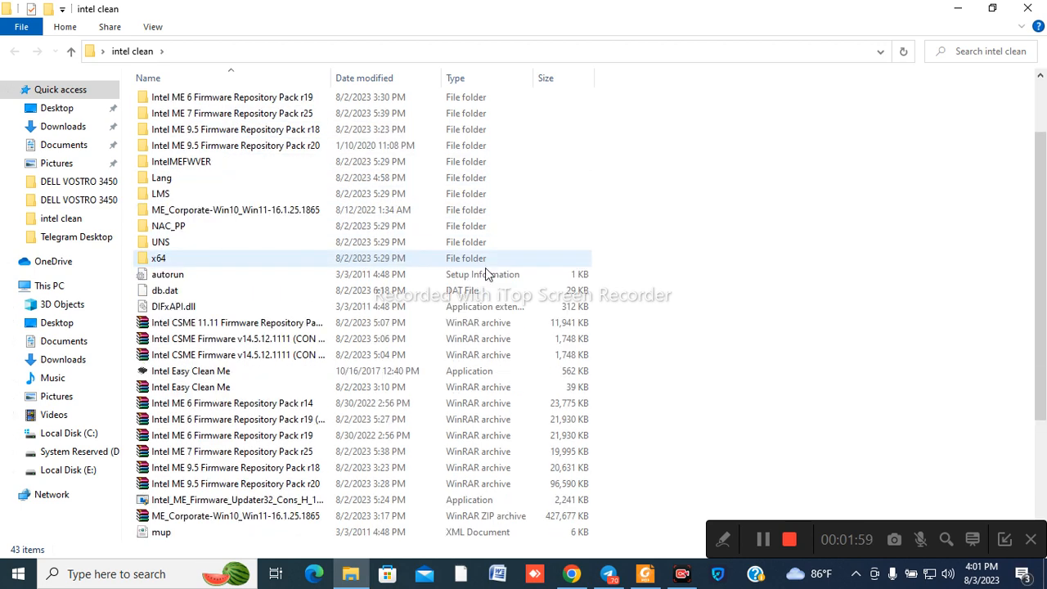
{"action": "scroll", "coordinate": [472, 301], "scroll_direction": "down", "scroll_amount": 1}
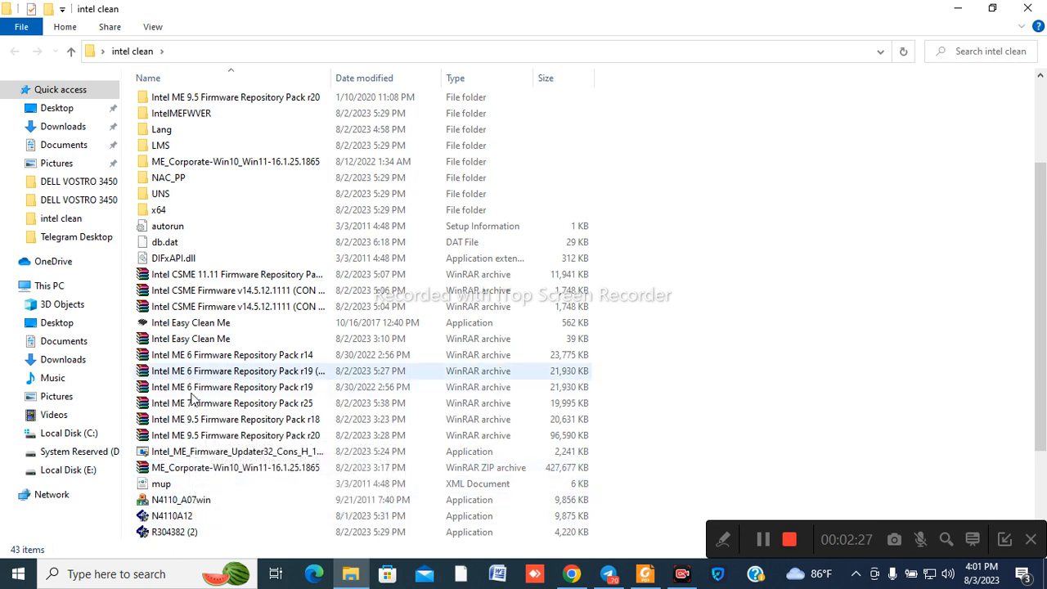
{"action": "scroll", "coordinate": [218, 239], "scroll_direction": "up", "scroll_amount": 3}
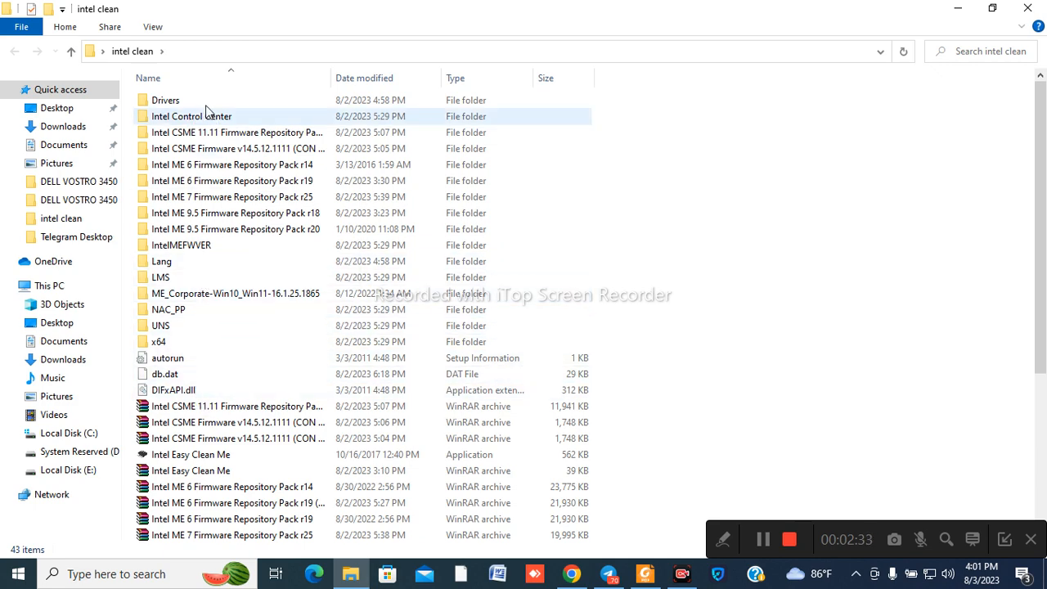
{"action": "scroll", "coordinate": [233, 213], "scroll_direction": "down", "scroll_amount": 5}
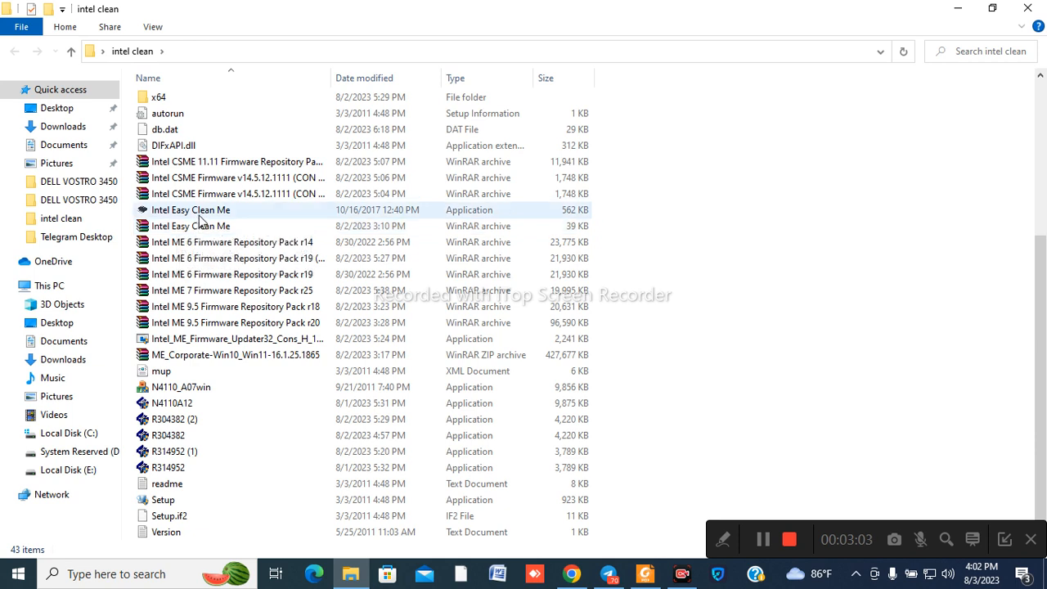
Mark the two Intel Easy Clean Me entries with short red freehand pen strokes.
{"action": "left_click", "coordinate": [723, 542]}
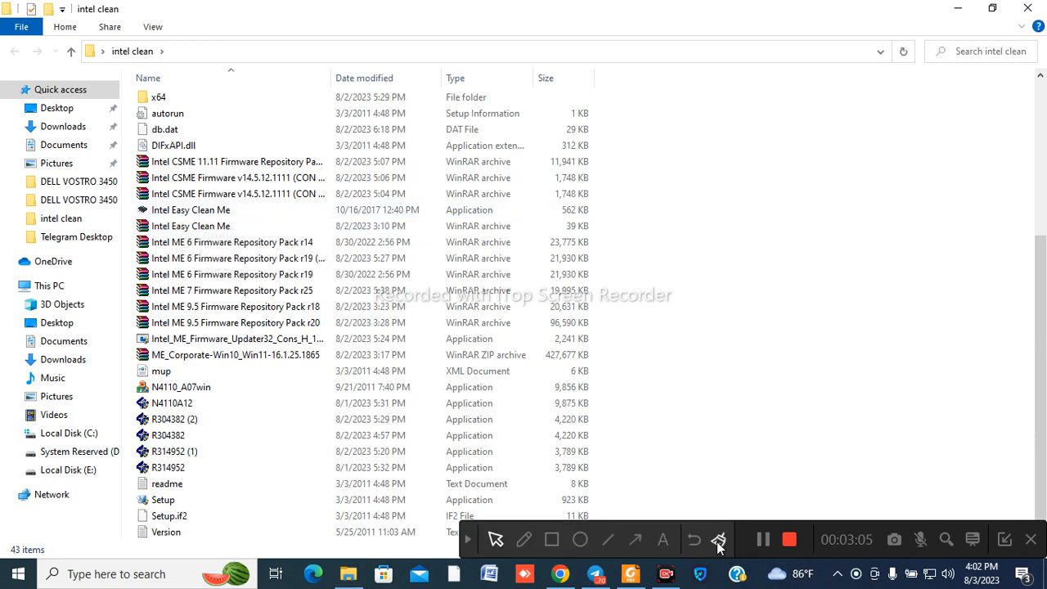
{"action": "left_click", "coordinate": [523, 539]}
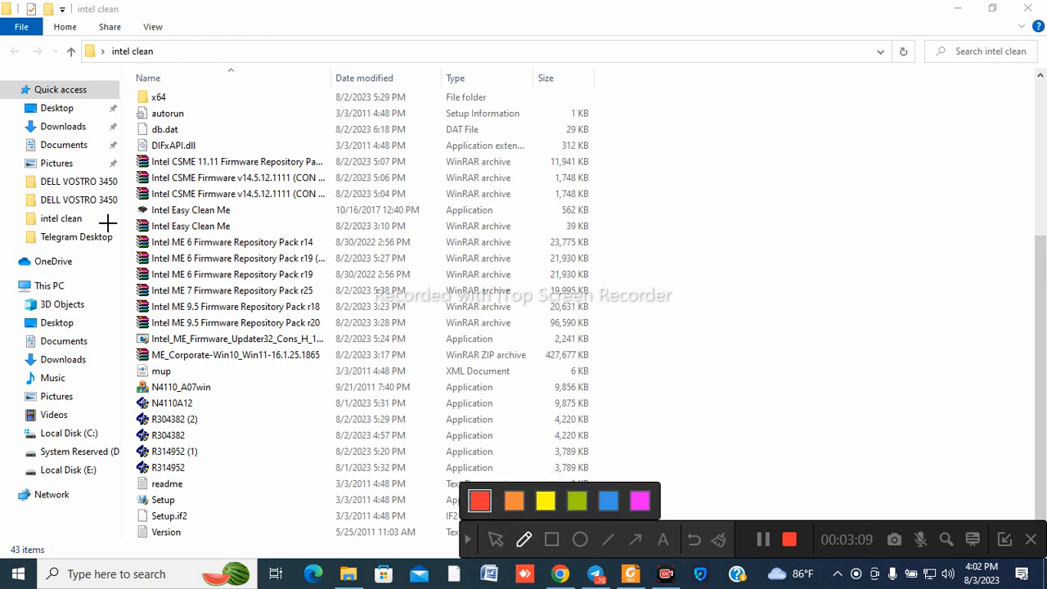
{"action": "left_click_drag", "start_coordinate": [121, 222], "coordinate": [154, 222]}
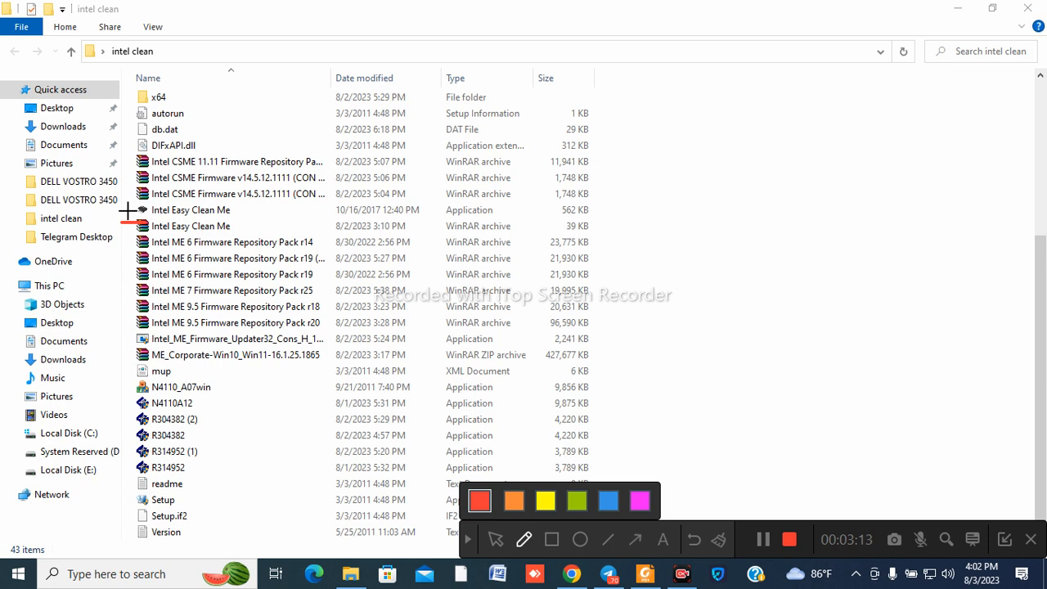
{"action": "left_click_drag", "start_coordinate": [130, 213], "coordinate": [136, 208]}
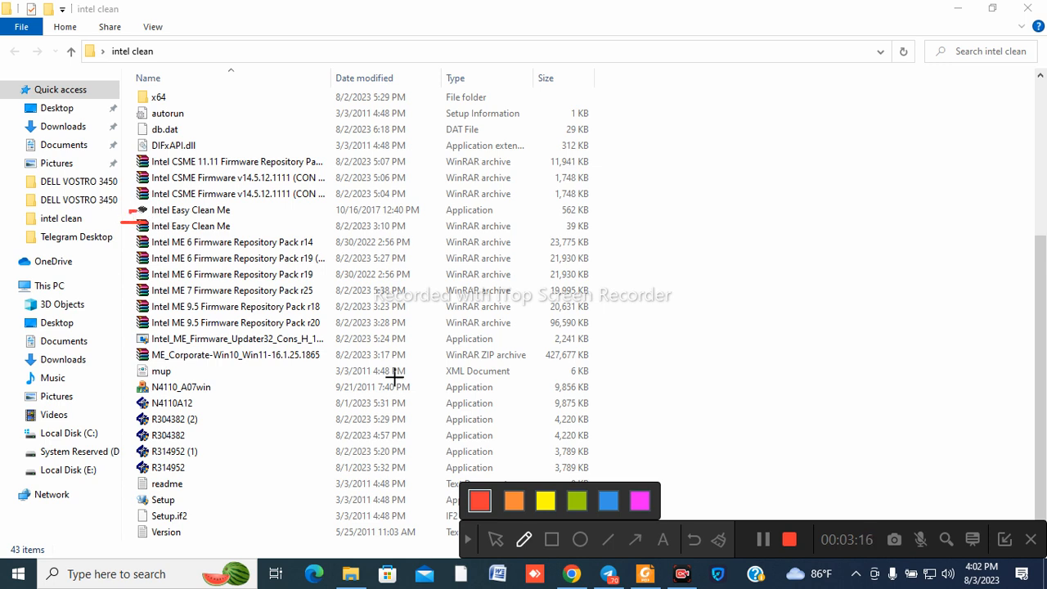
{"action": "left_click", "coordinate": [496, 539]}
Extract the Intel Easy Clean Me archive into the current folder, replacing all existing files, and launch the extracted application.
{"action": "right_click", "coordinate": [184, 229]}
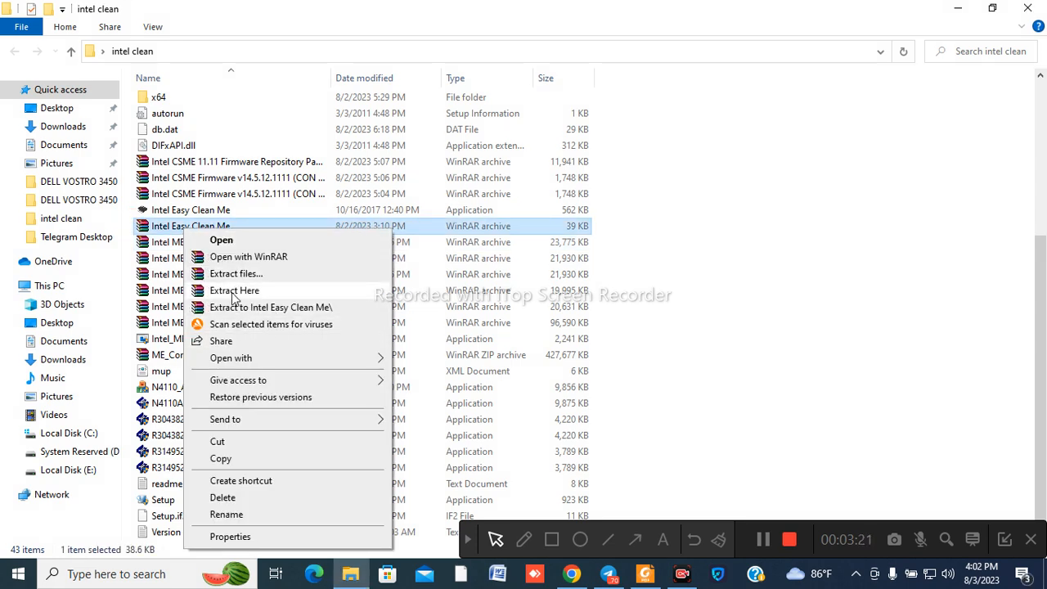
{"action": "left_click", "coordinate": [235, 293]}
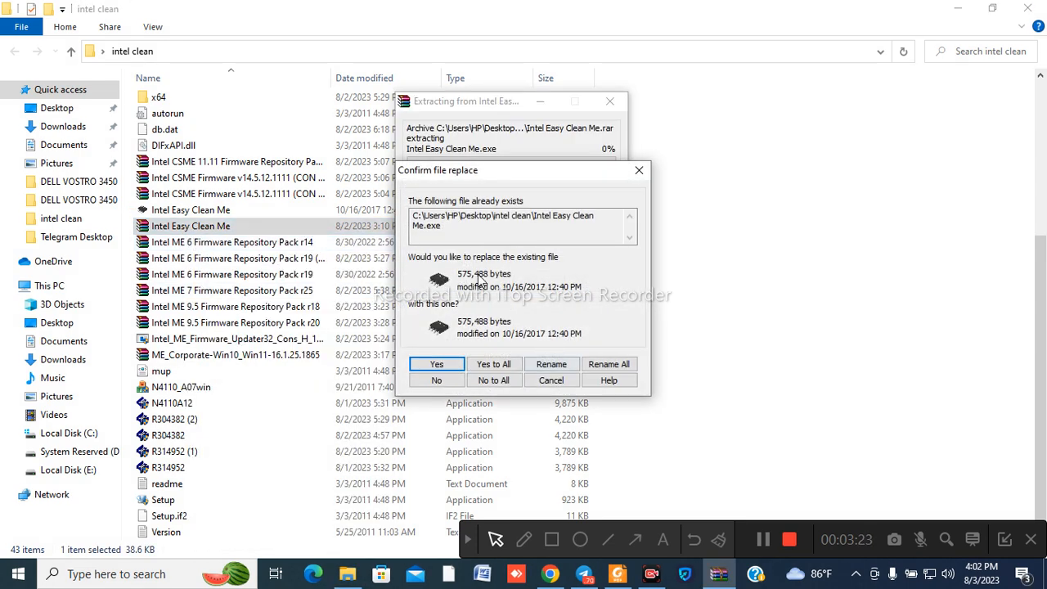
{"action": "left_click", "coordinate": [494, 364]}
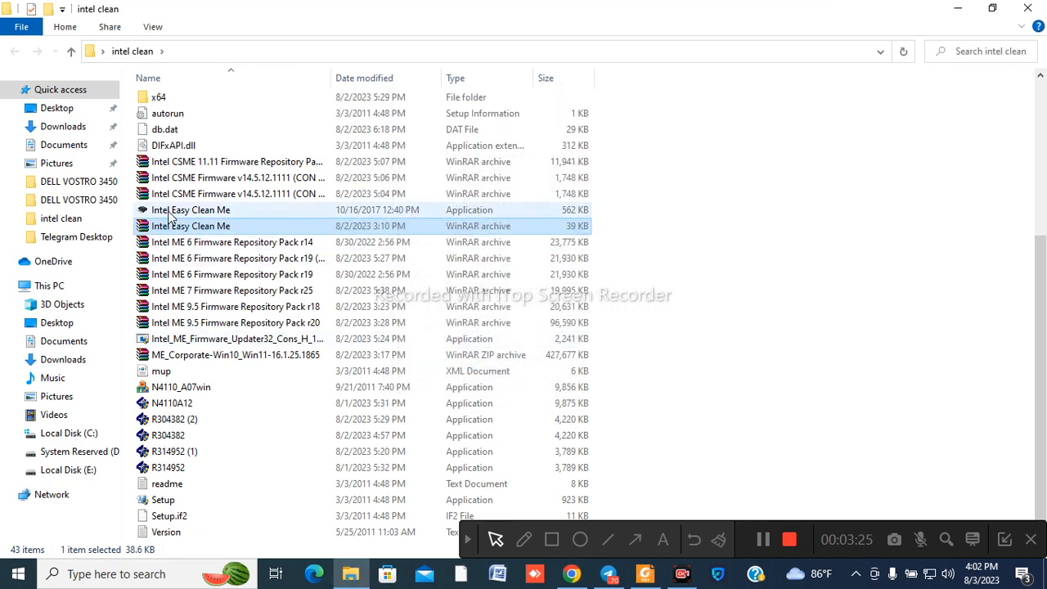
{"action": "double_click", "coordinate": [195, 210]}
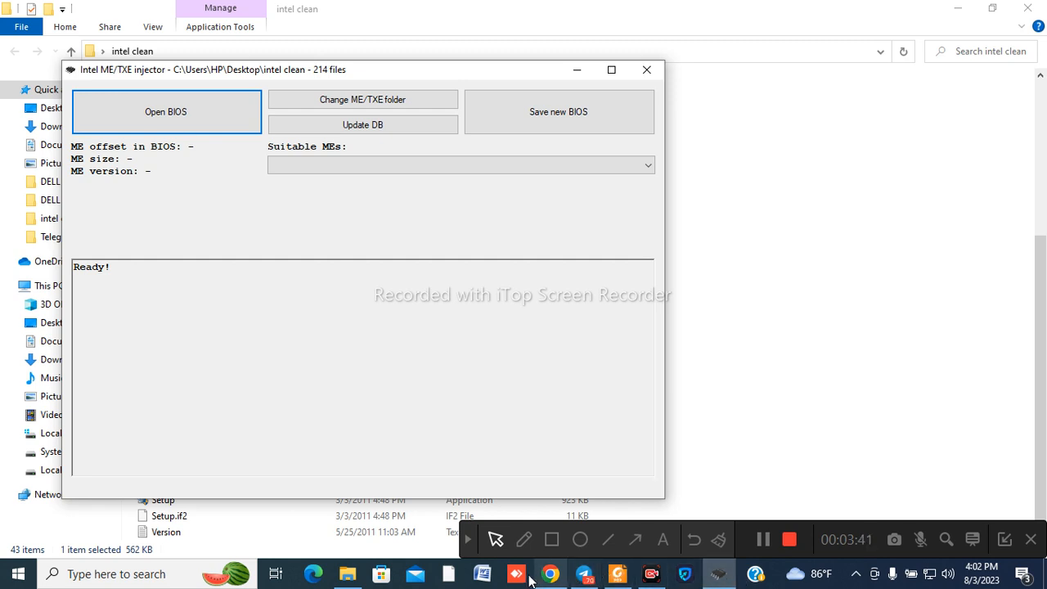
{"action": "left_click", "coordinate": [652, 577]}
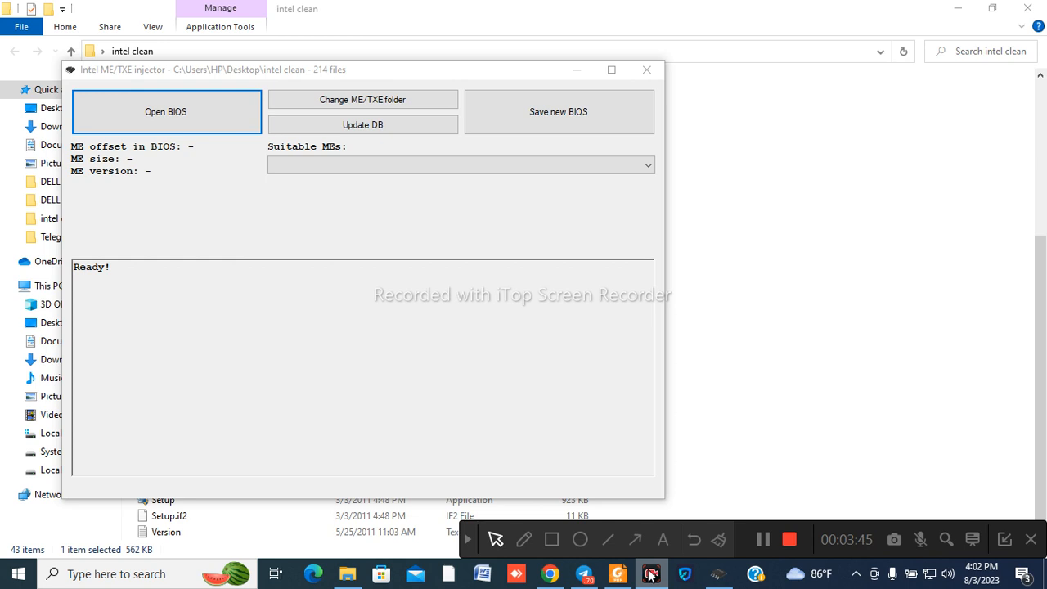
{"action": "left_click", "coordinate": [652, 576]}
{"action": "left_click", "coordinate": [652, 575]}
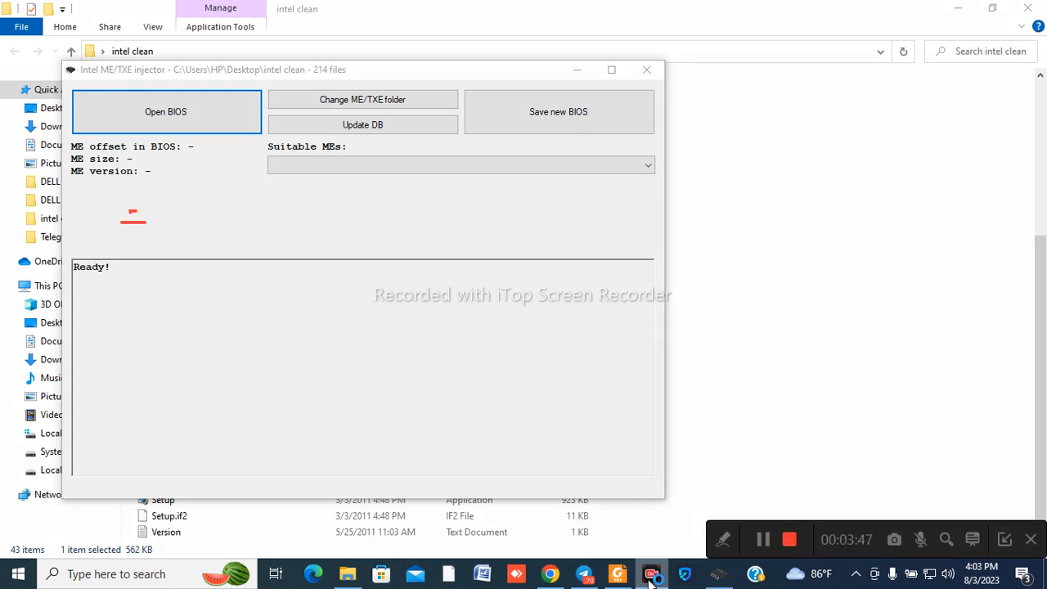
{"action": "left_click", "coordinate": [894, 540]}
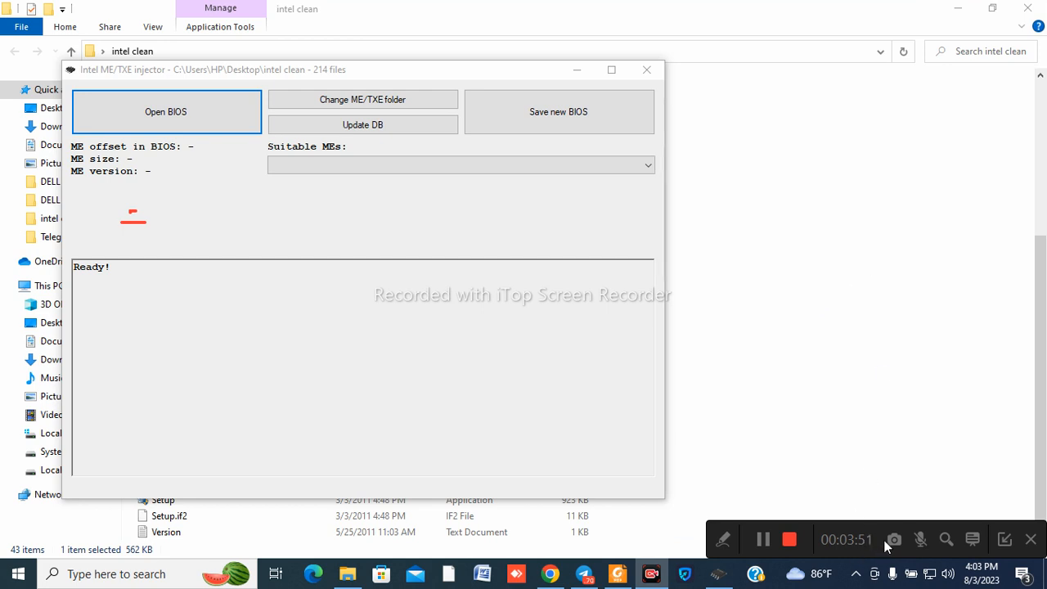
{"action": "left_click", "coordinate": [896, 541]}
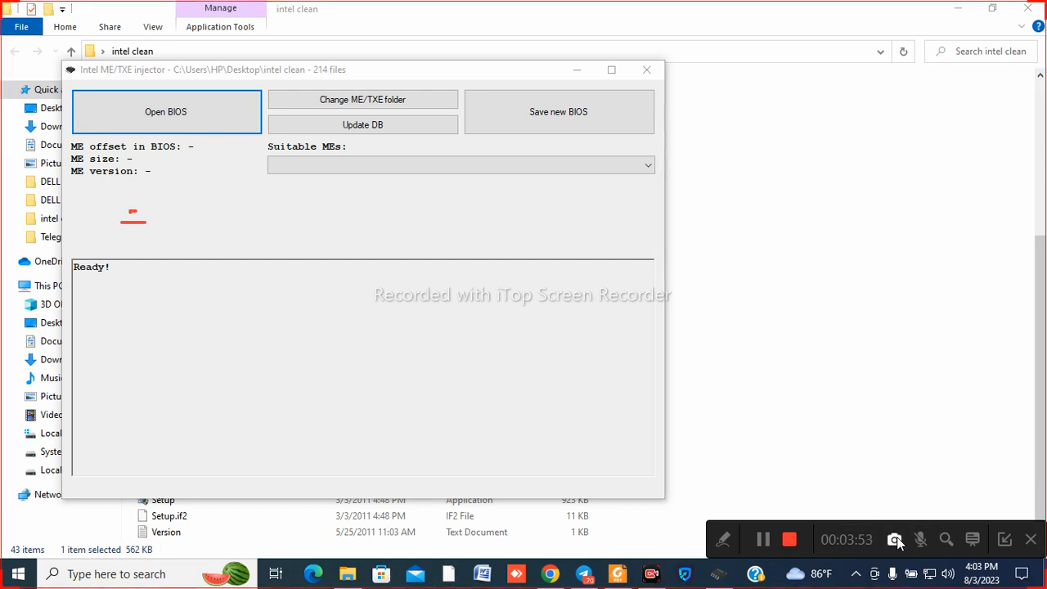
{"action": "left_click", "coordinate": [895, 542]}
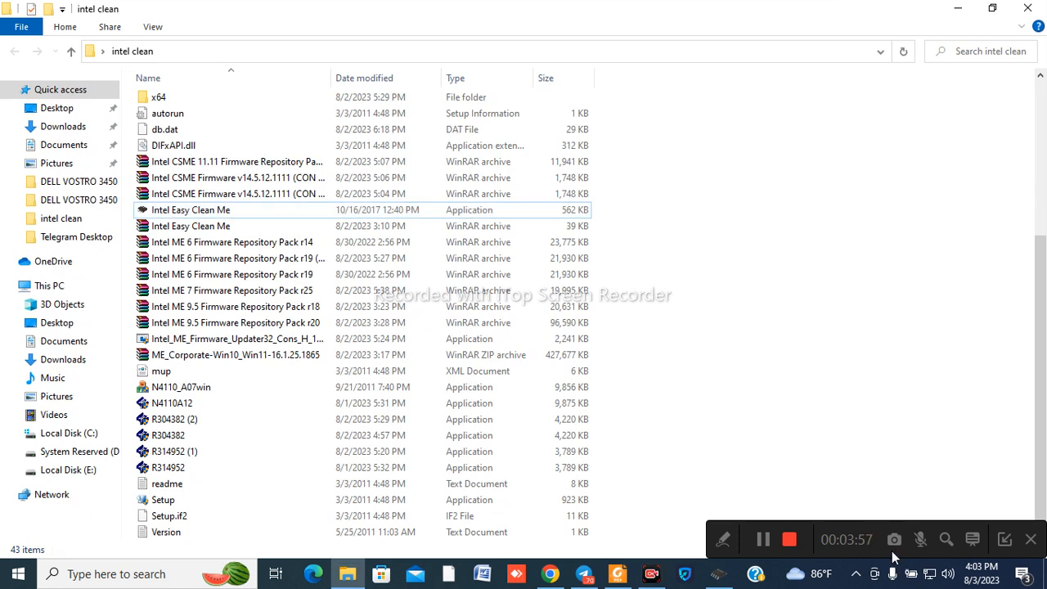
{"action": "left_click", "coordinate": [894, 541]}
{"action": "left_click", "coordinate": [895, 541]}
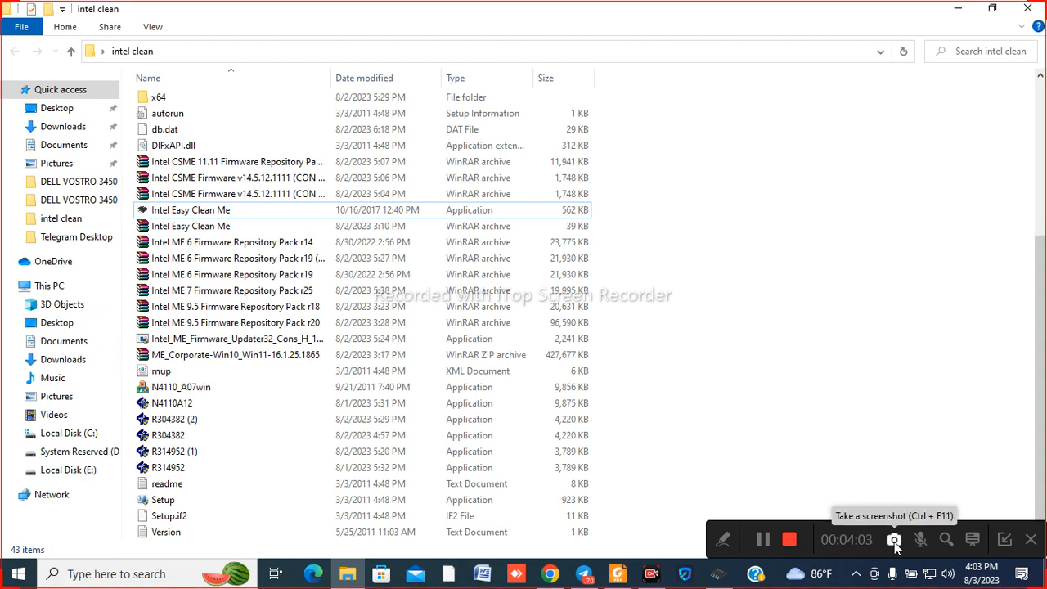
{"action": "left_click", "coordinate": [1000, 546]}
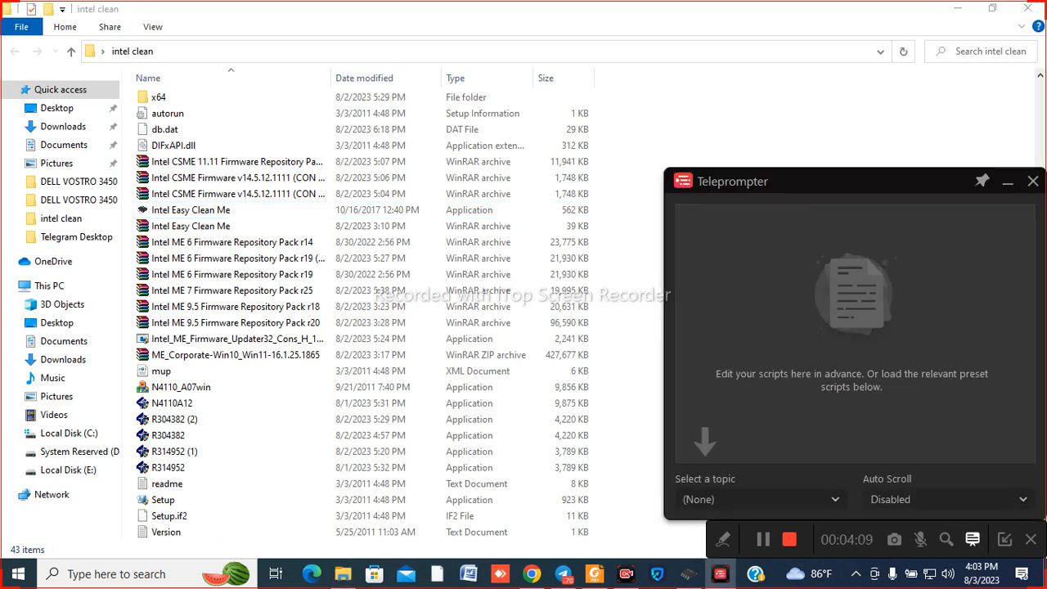
{"action": "left_click", "coordinate": [1033, 182]}
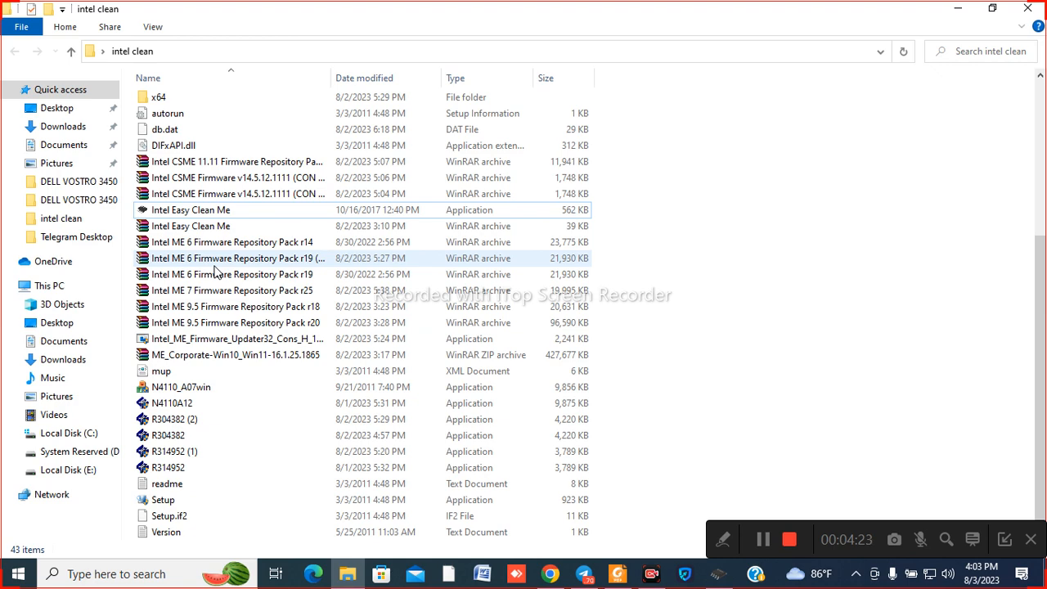
Launch the Intel Easy Clean Me application and bring up its file chooser for opening a BIOS file.
{"action": "left_click", "coordinate": [246, 211]}
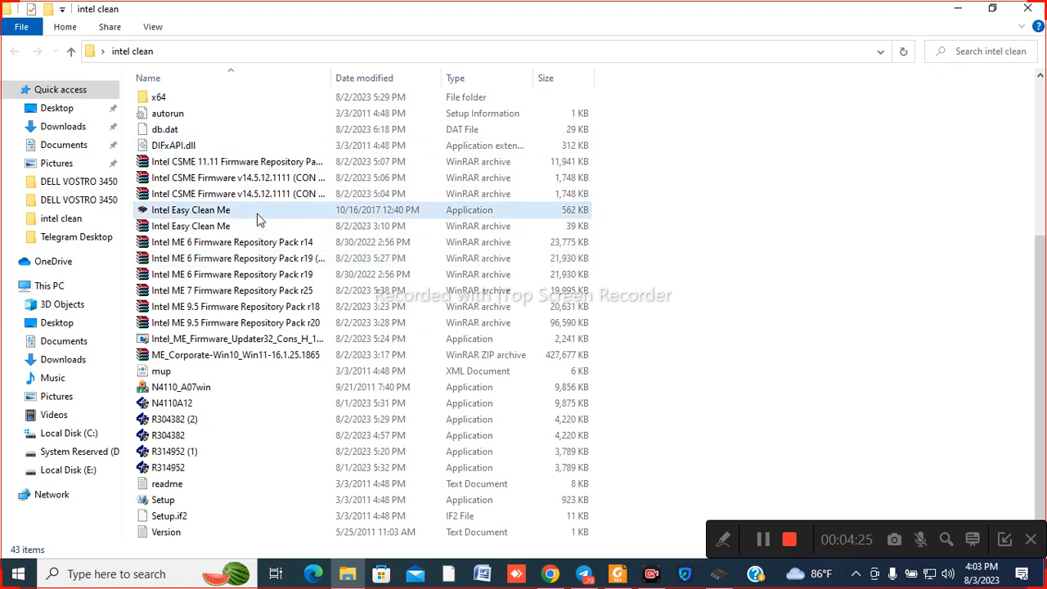
{"action": "double_click", "coordinate": [258, 212]}
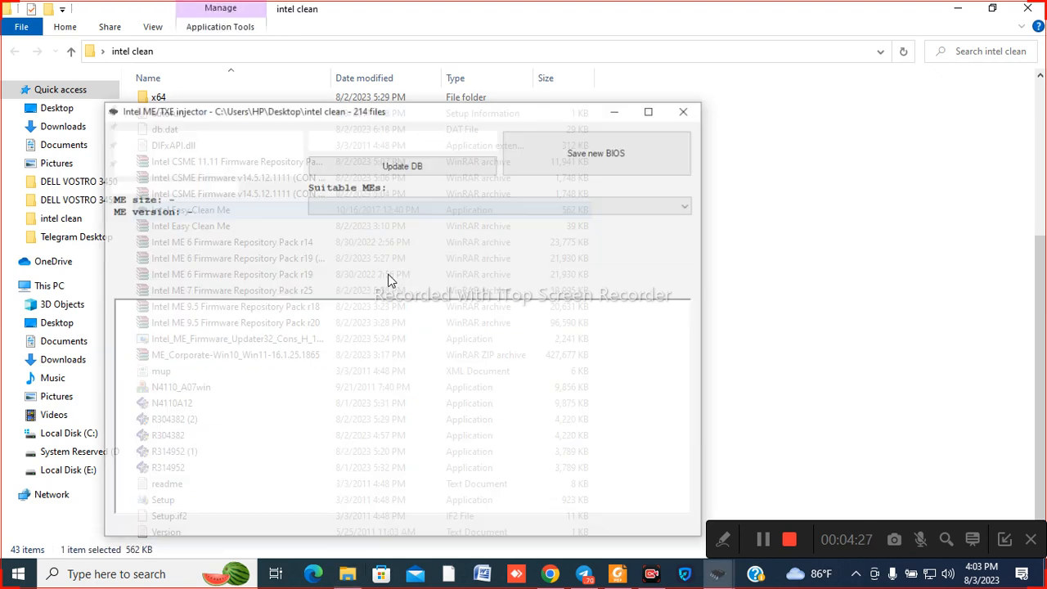
{"action": "left_click", "coordinate": [194, 162]}
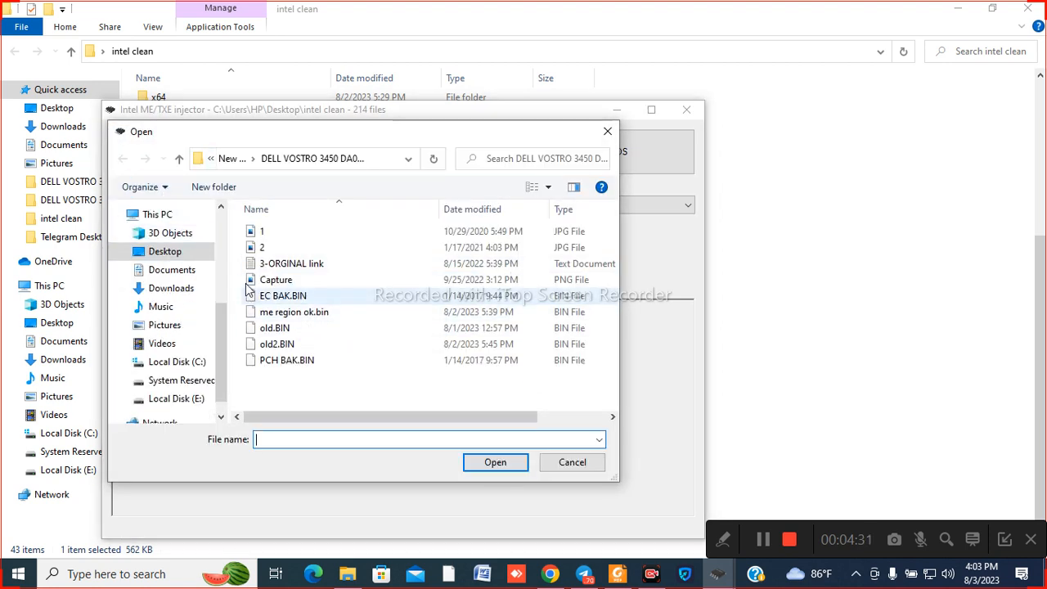
Browse to the DELL VOSTRO 3450 DA0V02MB6E1 folder inside the desktop's dell bios and da0v02mb6e1 folders.
{"action": "left_click", "coordinate": [164, 251]}
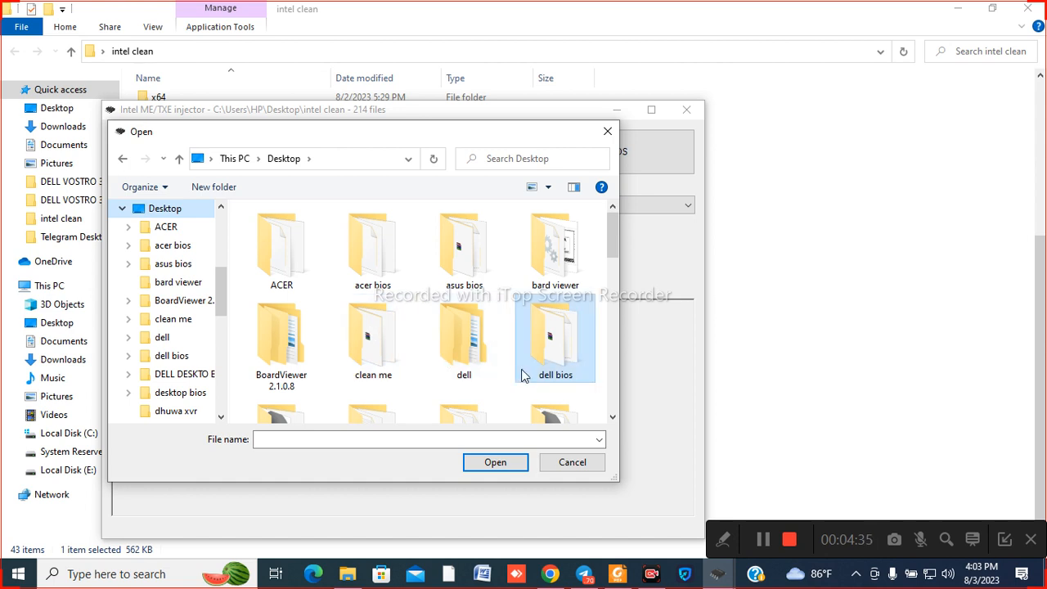
{"action": "mouse_move", "coordinate": [537, 357]}
{"action": "double_click", "coordinate": [554, 358]}
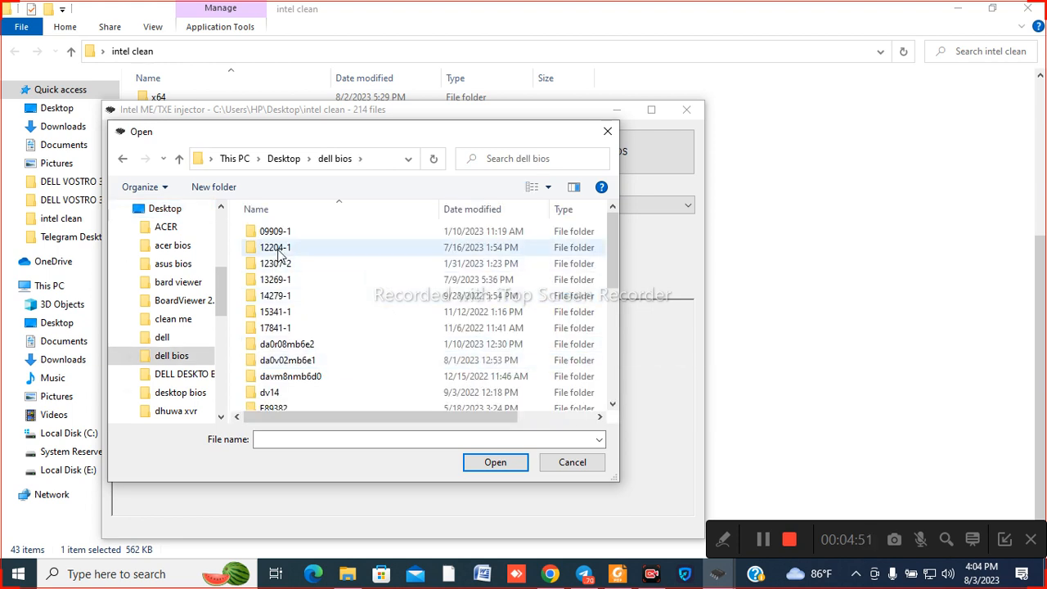
{"action": "scroll", "coordinate": [299, 351], "scroll_direction": "down", "scroll_amount": 3}
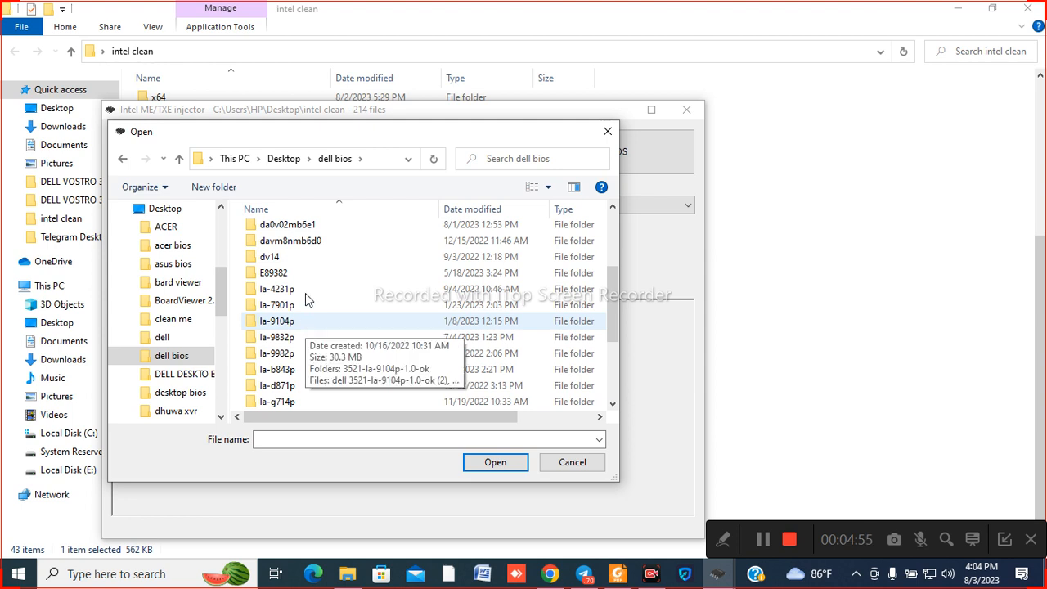
{"action": "double_click", "coordinate": [318, 233]}
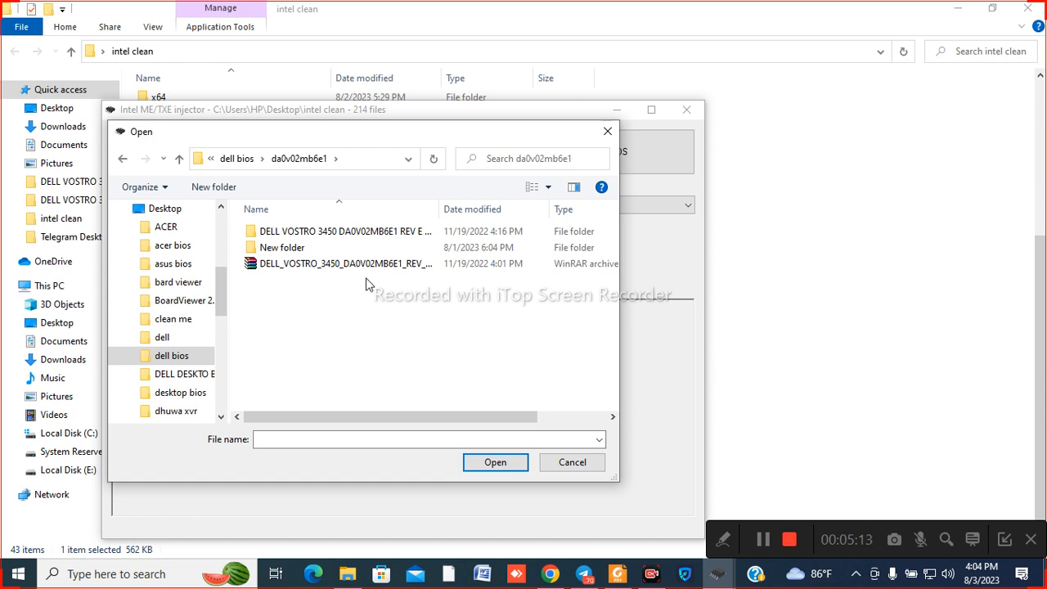
{"action": "double_click", "coordinate": [310, 234]}
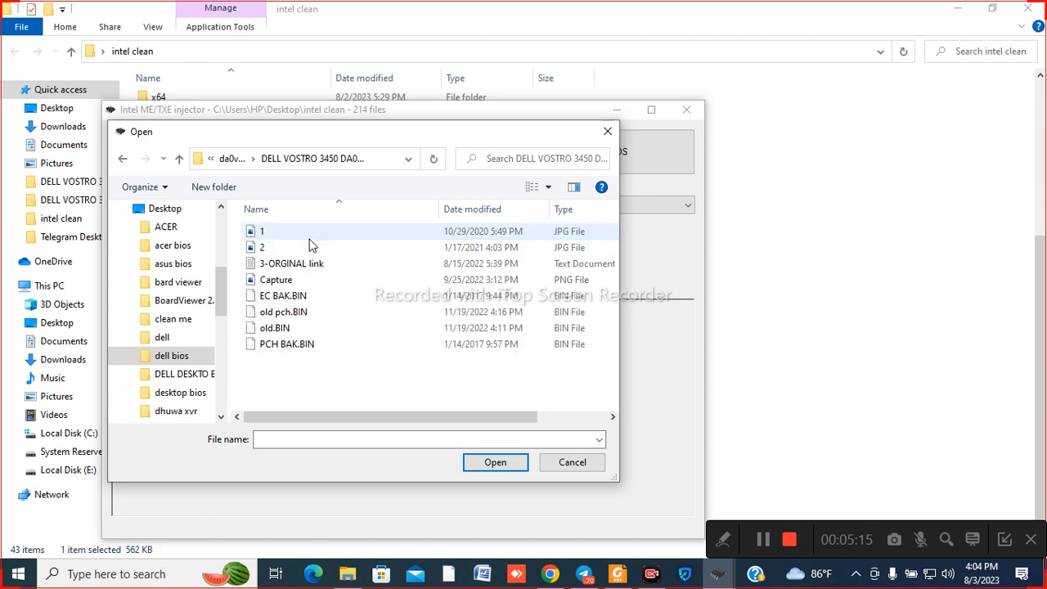
Try loading old.BIN as the BIOS file, and load old pch.BIN from the same folder instead.
{"action": "left_click", "coordinate": [298, 328]}
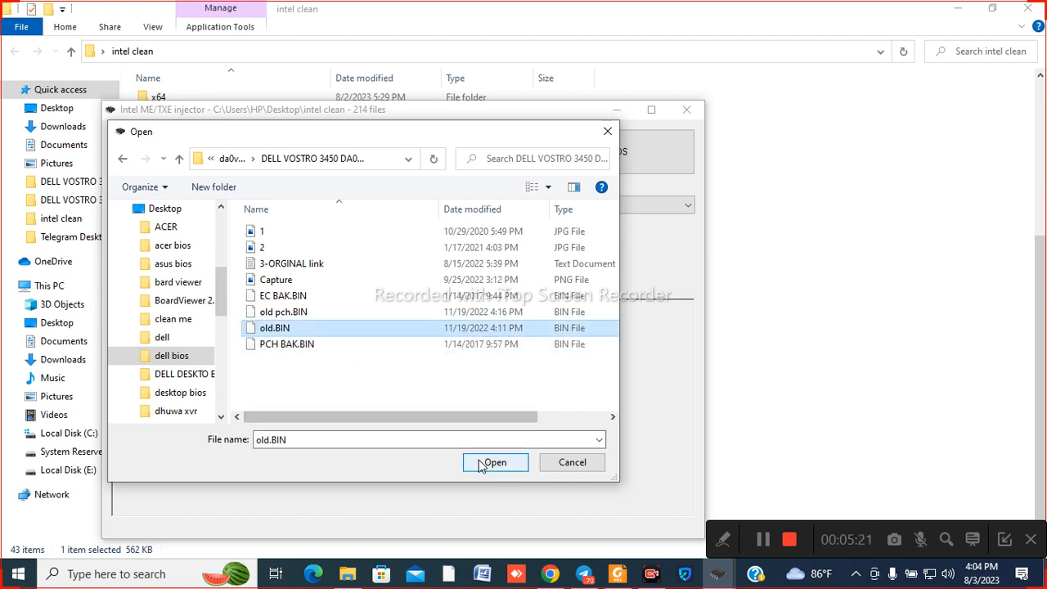
{"action": "left_click", "coordinate": [481, 463]}
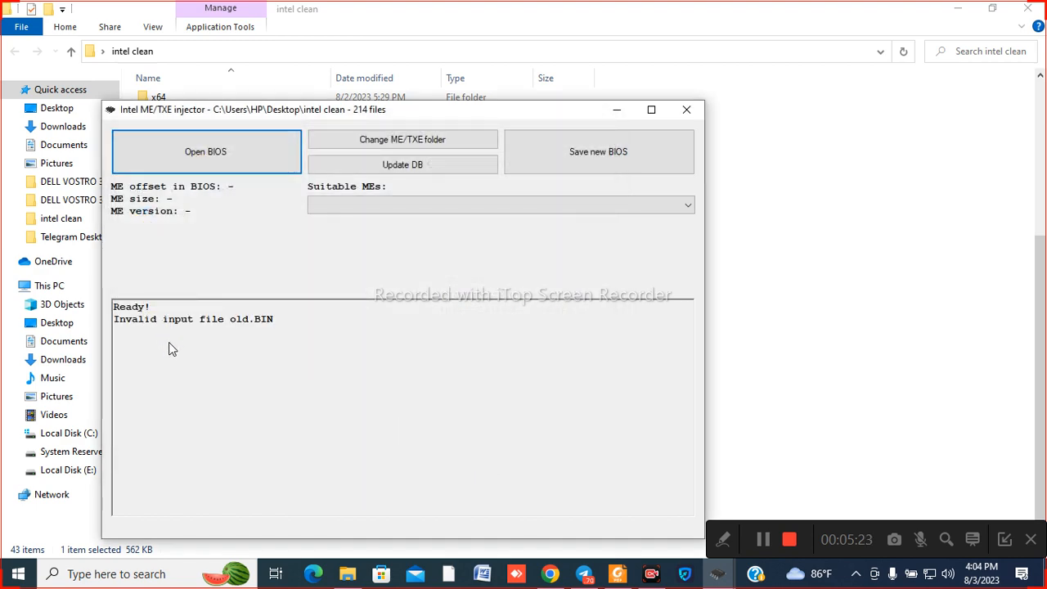
{"action": "left_click", "coordinate": [219, 155]}
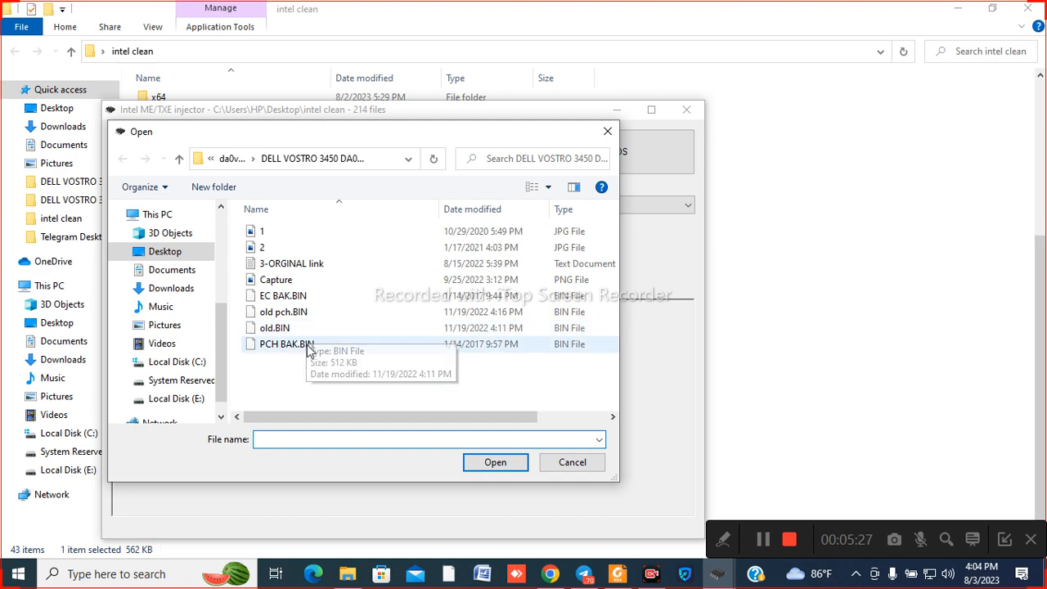
{"action": "double_click", "coordinate": [295, 315]}
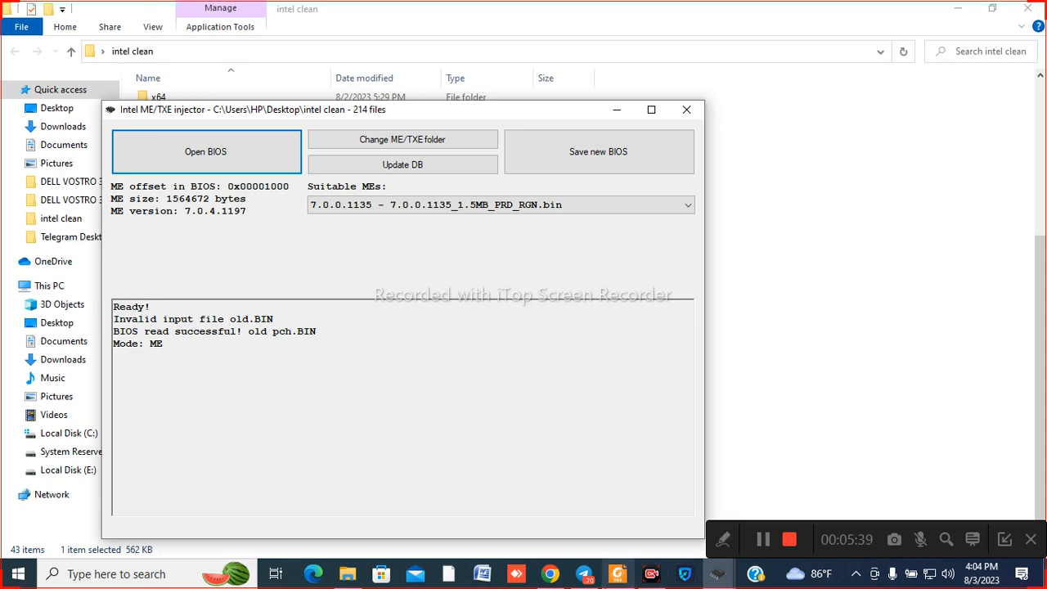
Minimize the intel clean folder and close the empty injector window, keeping the one with the loaded BIOS.
{"action": "left_click", "coordinate": [958, 8]}
{"action": "left_click_drag", "start_coordinate": [458, 112], "coordinate": [733, 271]}
{"action": "left_click", "coordinate": [633, 72]}
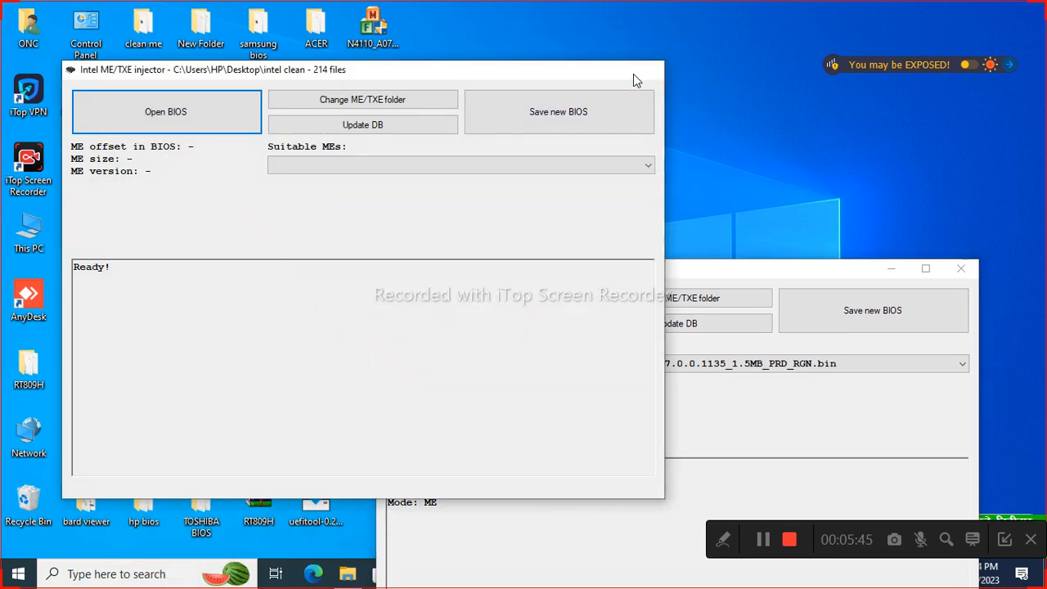
Examine the firmware repository packs in the desktop's intel clean folder, and reposition the injector window so it is fully visible.
{"action": "double_click", "coordinate": [378, 161]}
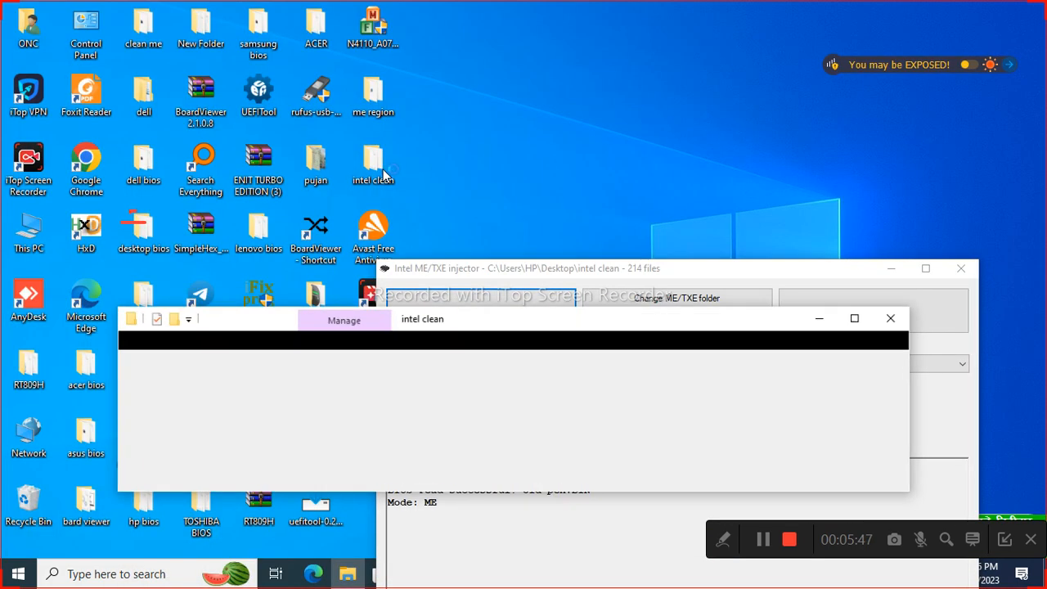
{"action": "left_click", "coordinate": [859, 326]}
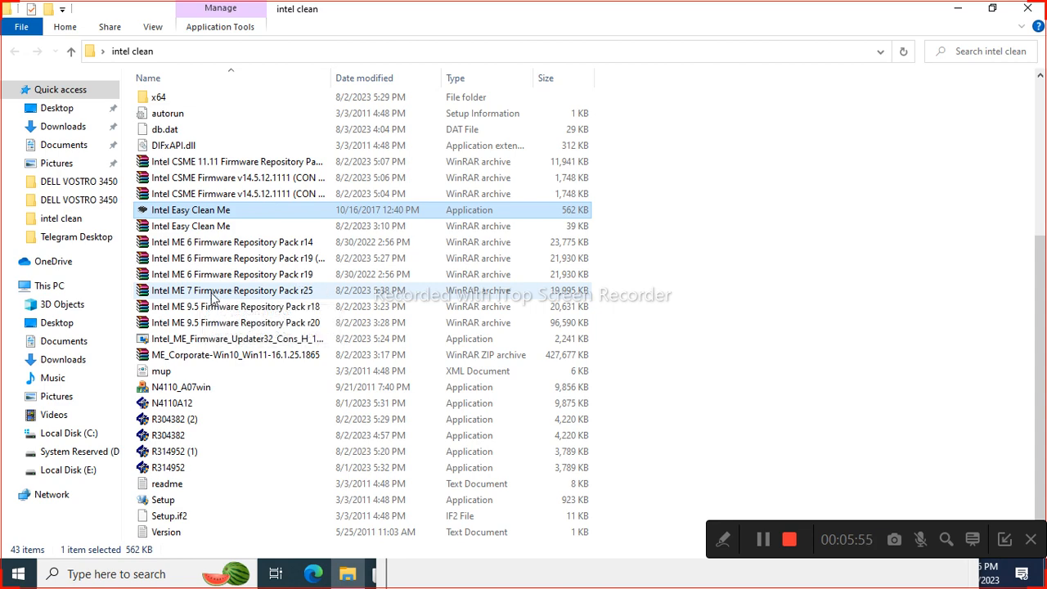
{"action": "left_click", "coordinate": [958, 10]}
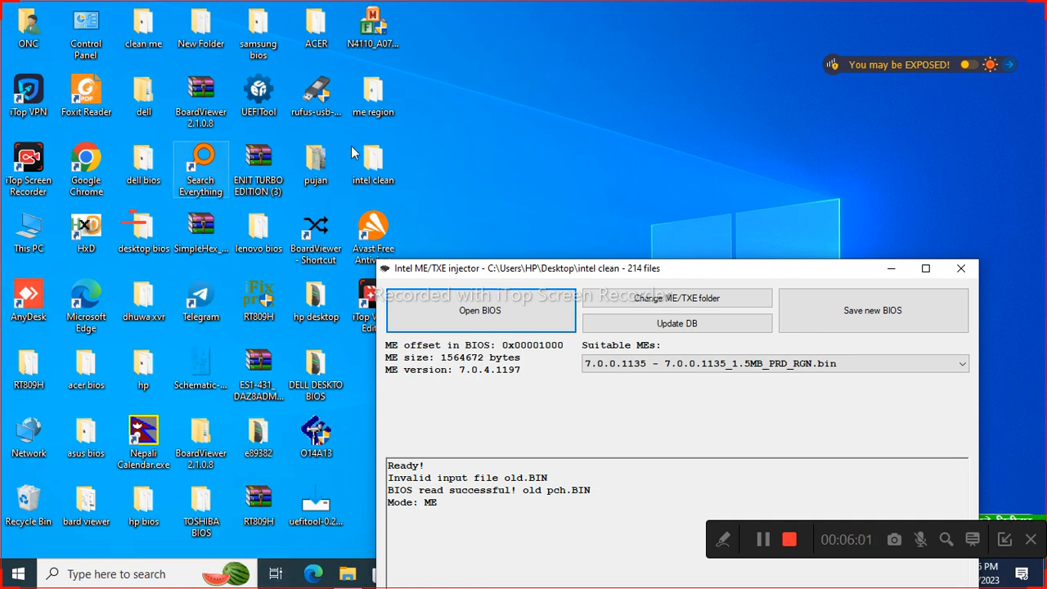
{"action": "left_click_drag", "start_coordinate": [478, 268], "coordinate": [509, 163]}
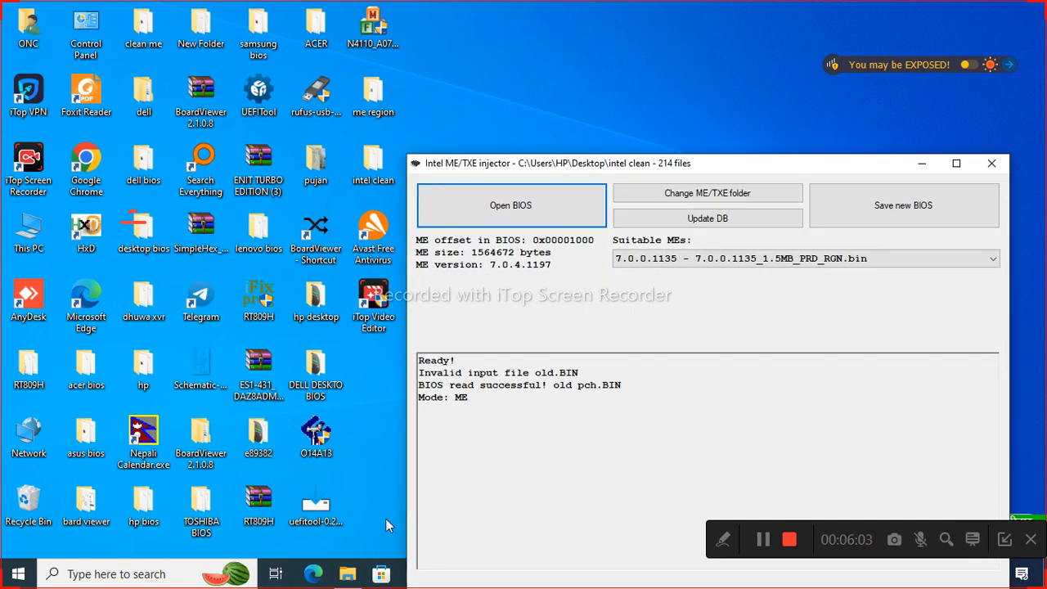
{"action": "left_click_drag", "start_coordinate": [683, 166], "coordinate": [629, 43]}
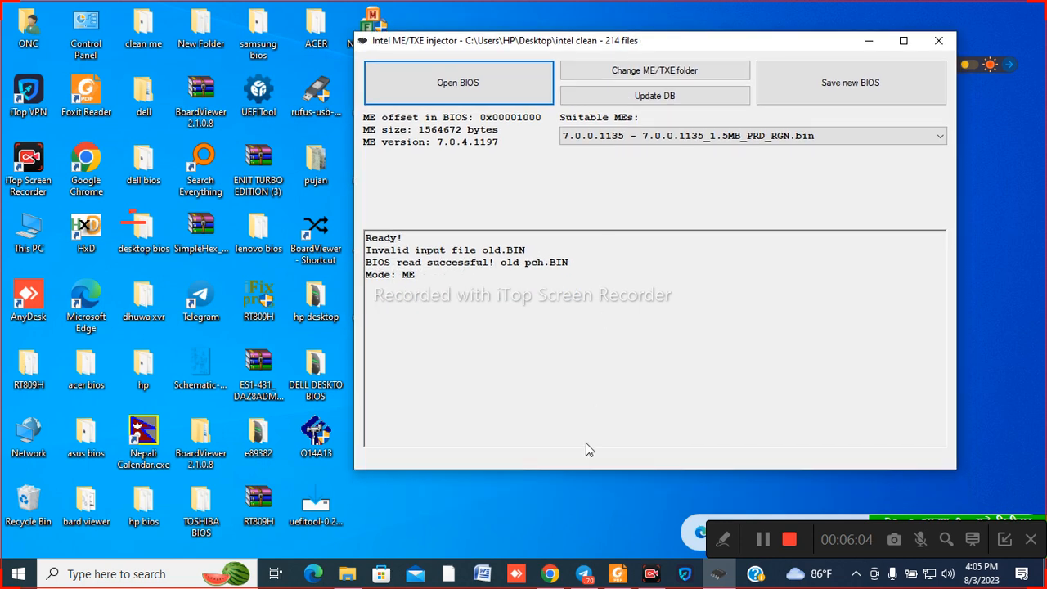
Switch to Chrome, search Google in a new tab for "intel me 7.0 firmware database download" and look through the results.
{"action": "left_click", "coordinate": [550, 573]}
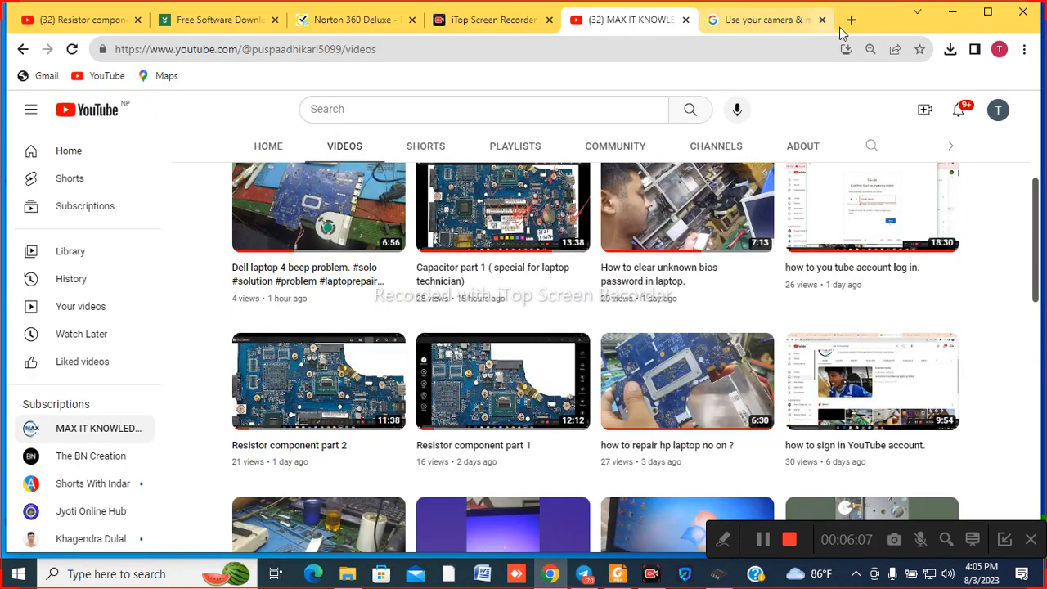
{"action": "left_click", "coordinate": [852, 20]}
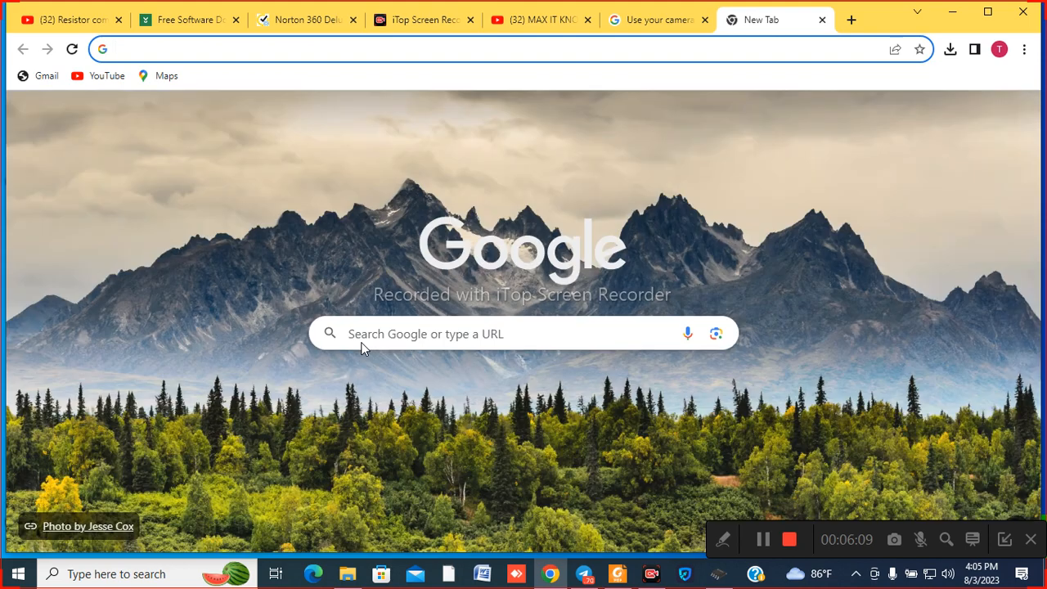
{"action": "left_click", "coordinate": [362, 338]}
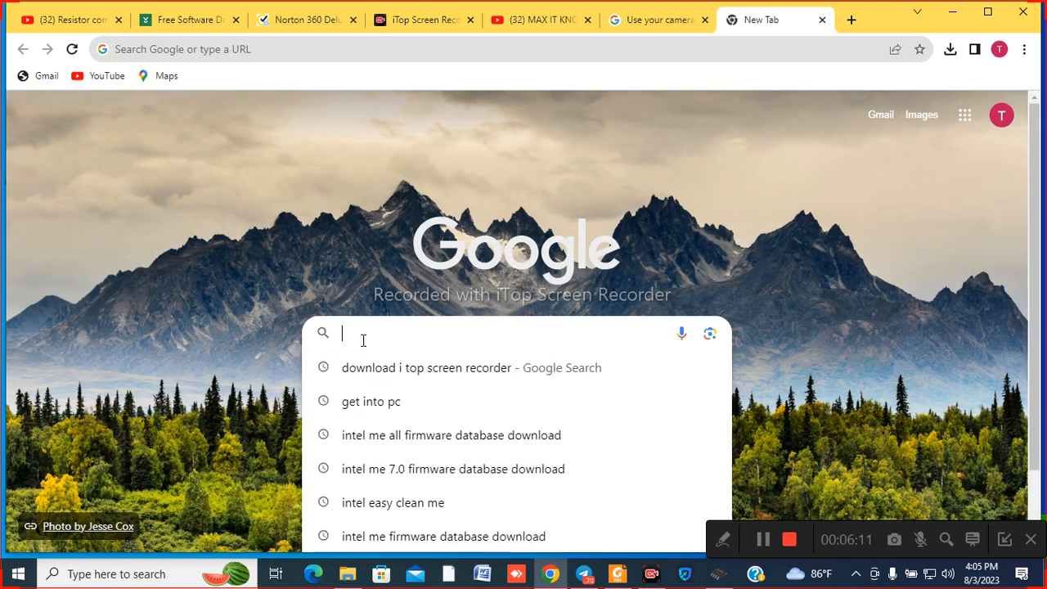
{"action": "left_click", "coordinate": [413, 469]}
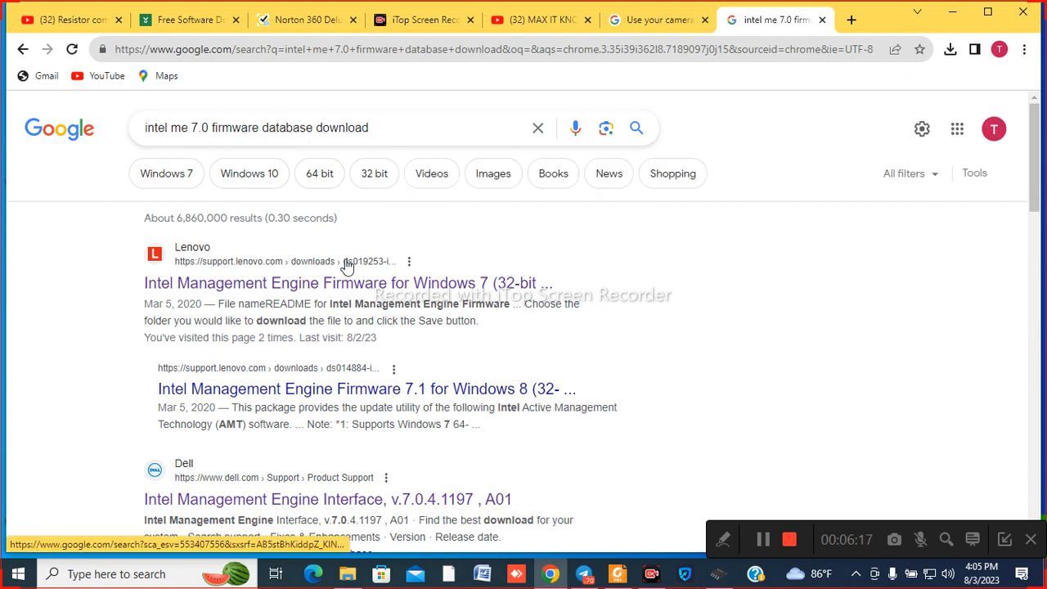
{"action": "scroll", "coordinate": [245, 401], "scroll_direction": "down", "scroll_amount": 2}
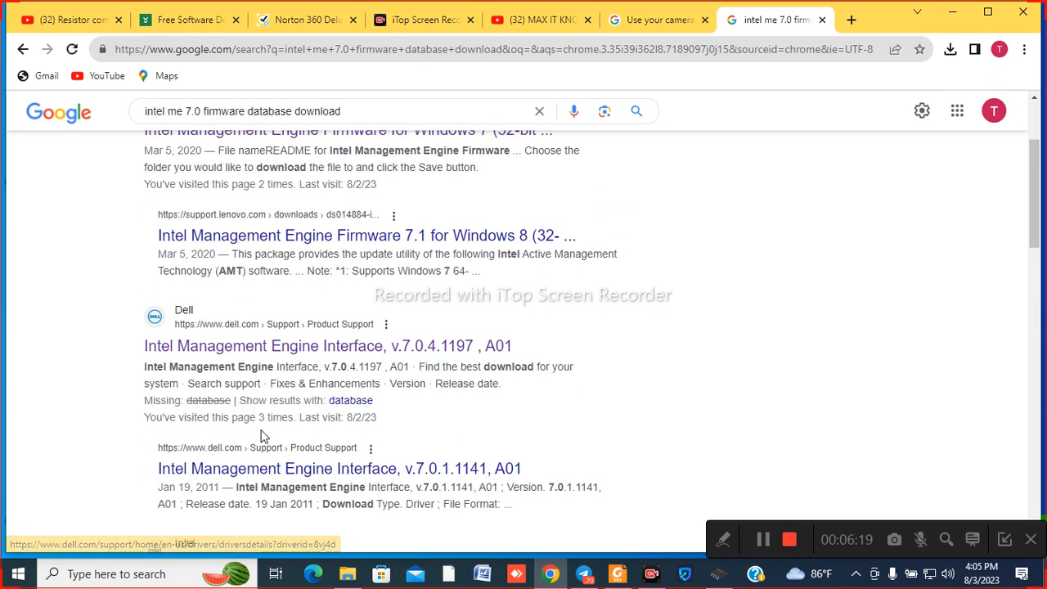
{"action": "scroll", "coordinate": [261, 438], "scroll_direction": "down", "scroll_amount": 2}
{"action": "scroll", "coordinate": [271, 460], "scroll_direction": "down", "scroll_amount": 2}
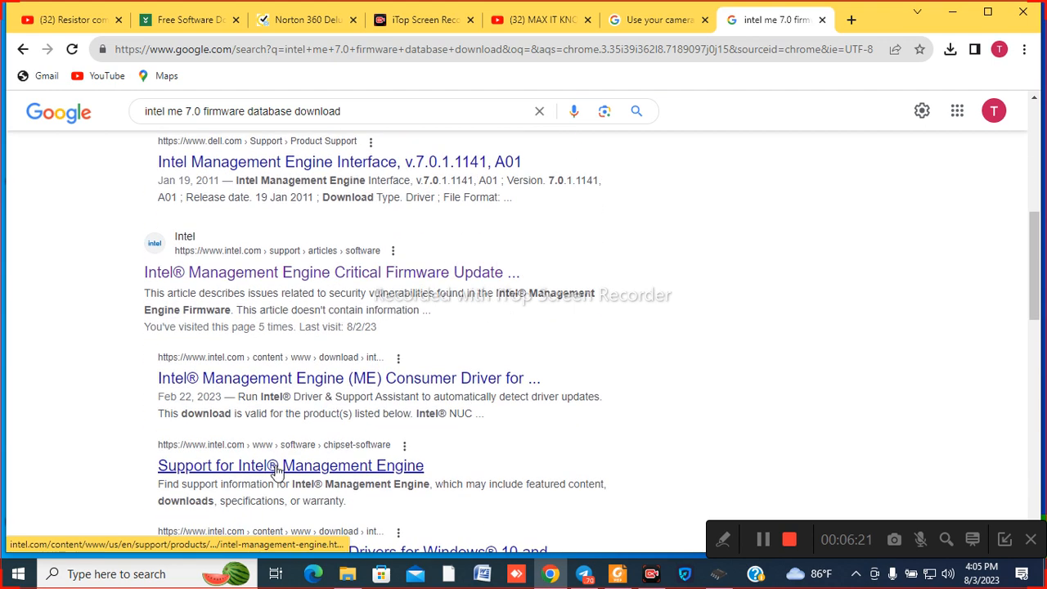
{"action": "scroll", "coordinate": [275, 470], "scroll_direction": "up", "scroll_amount": 3}
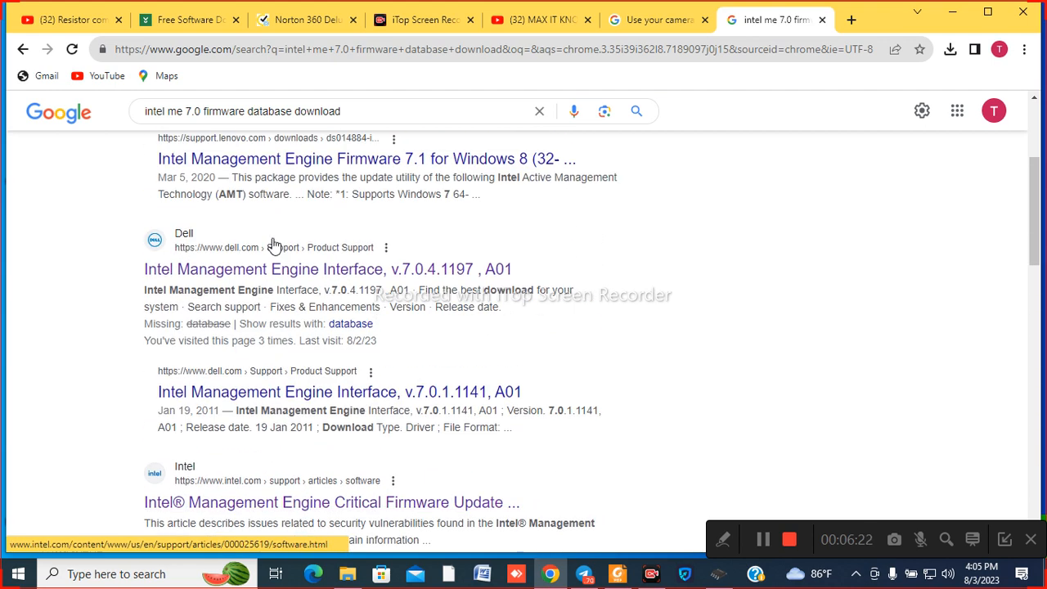
Refine the Google search to "intel me 7.0 firmware database download alisaler download".
{"action": "left_click", "coordinate": [386, 115]}
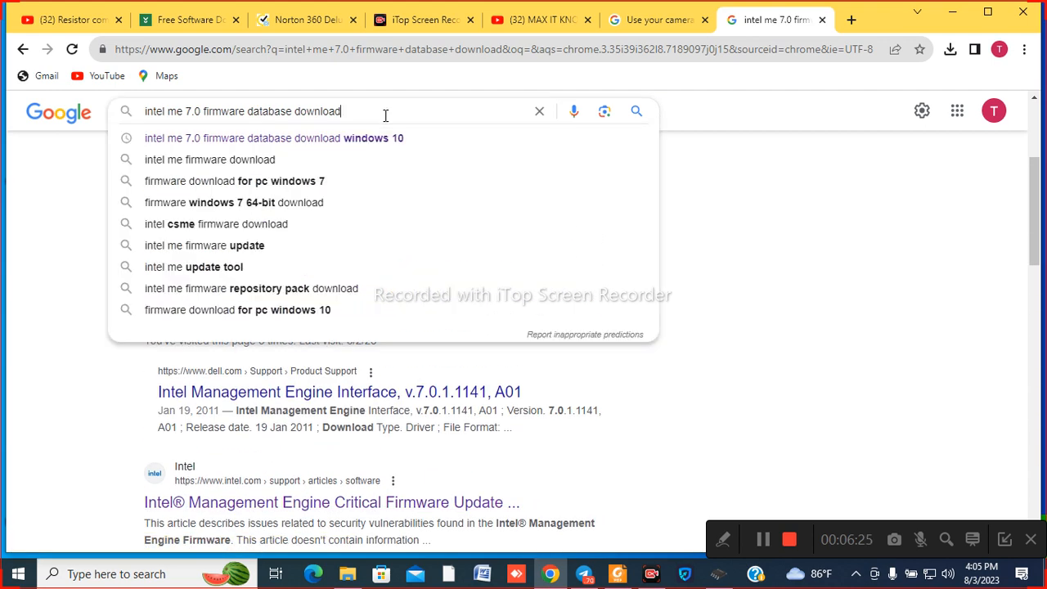
{"action": "type", "text": "al"}
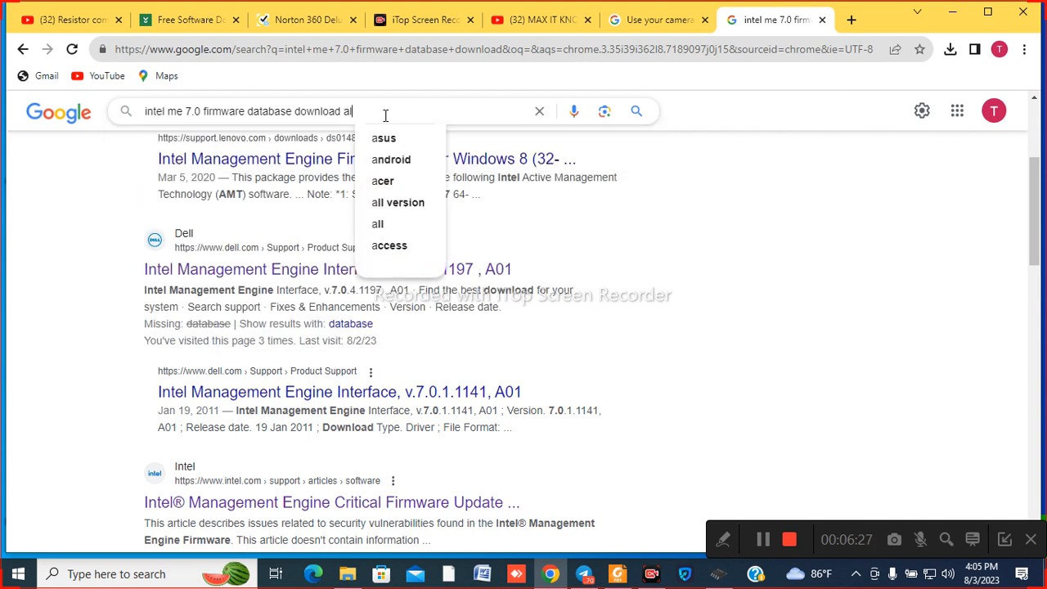
{"action": "type", "text": "i"}
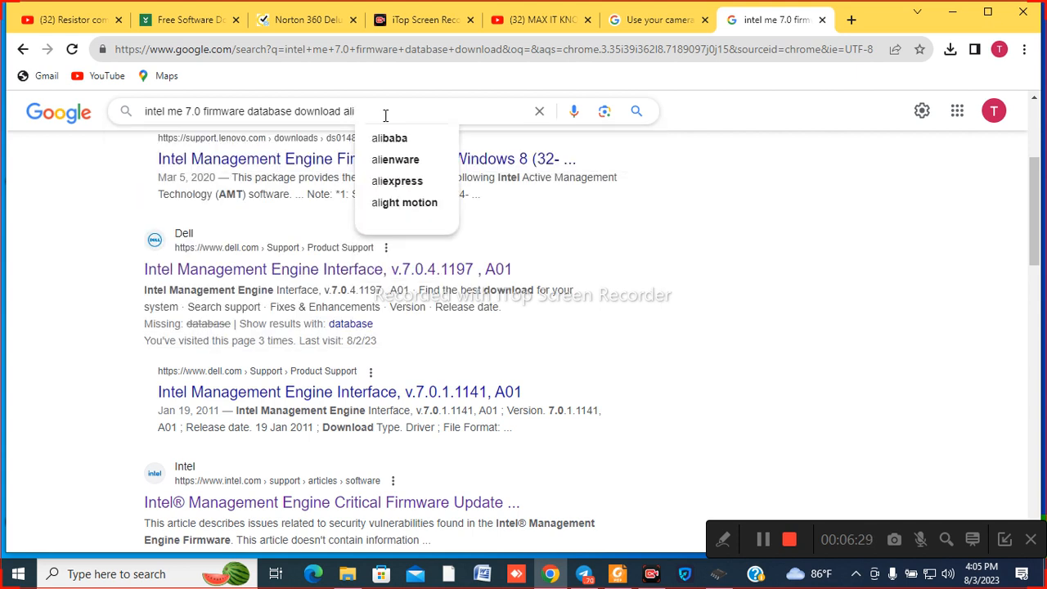
{"action": "type", "text": "sa"}
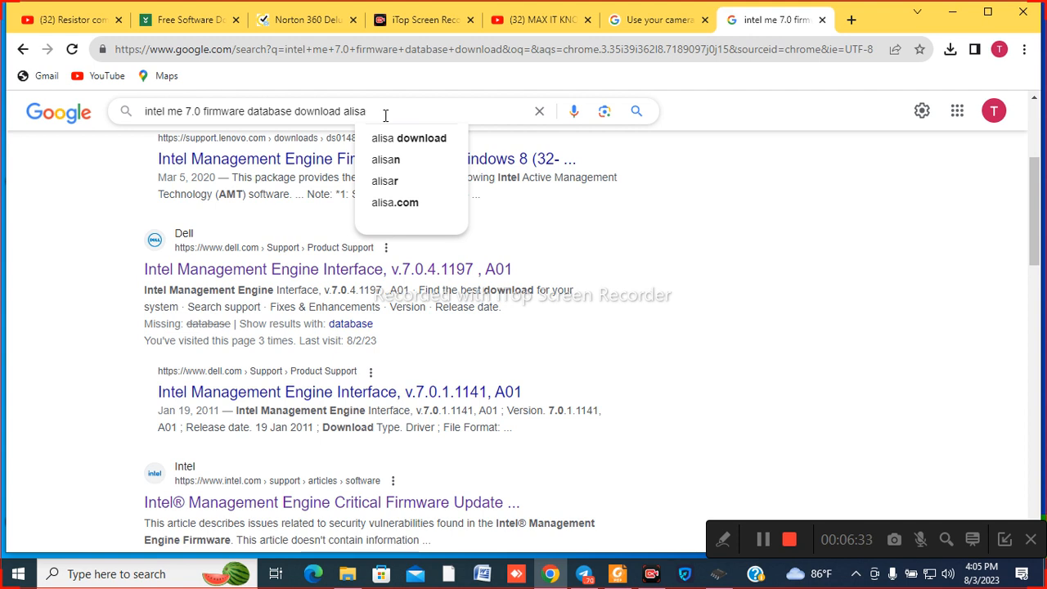
{"action": "type", "text": "lert"}
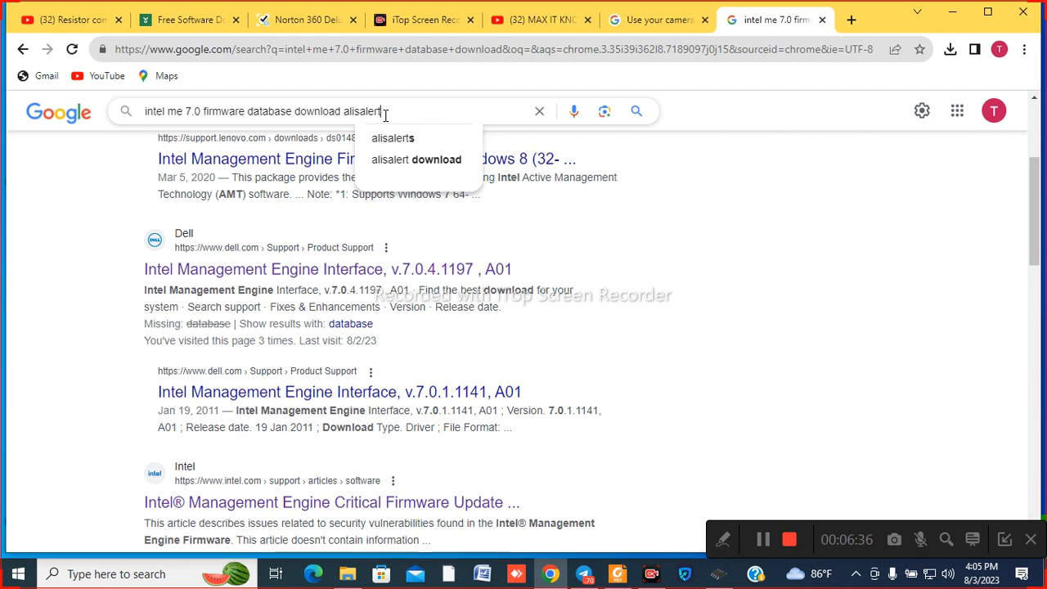
{"action": "key", "text": "BackSpace"}
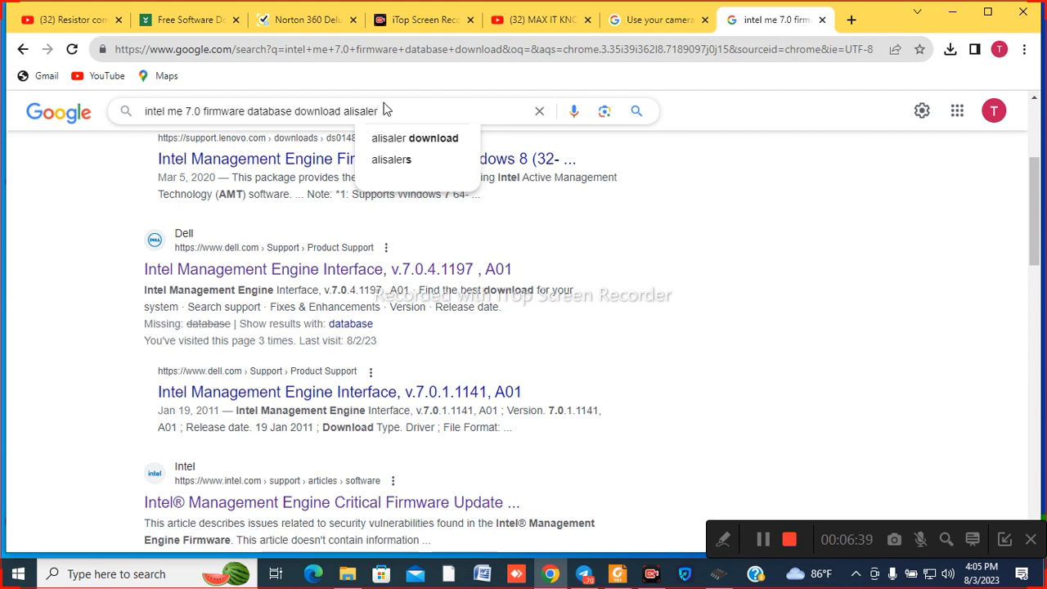
{"action": "left_click", "coordinate": [422, 139]}
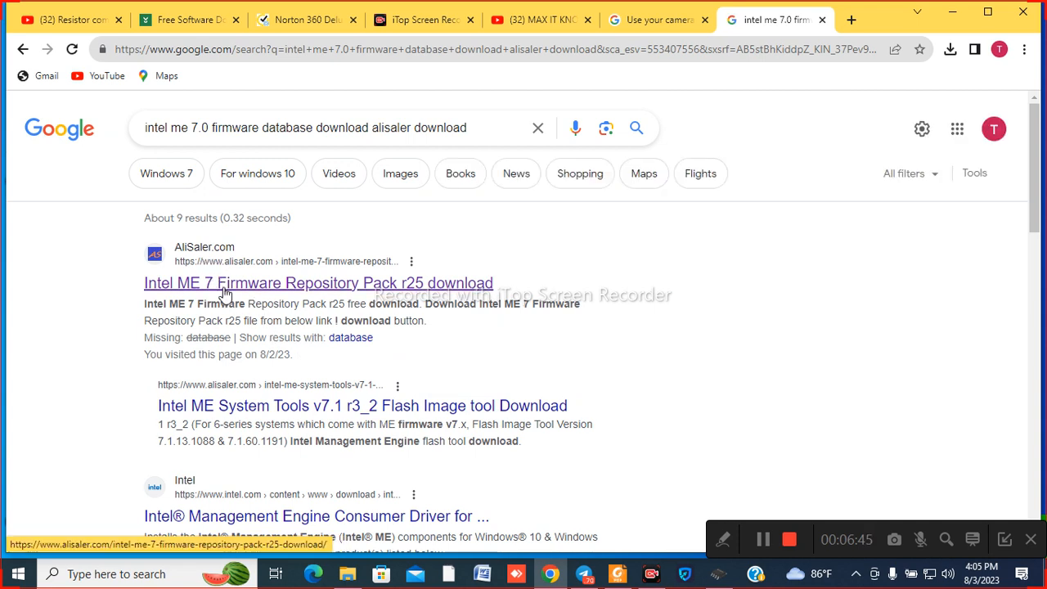
Open AliSaler's Intel ME 7 Firmware Repository Pack r25 result in a new tab and locate its download link.
{"action": "right_click", "coordinate": [226, 292]}
{"action": "left_click", "coordinate": [237, 298]}
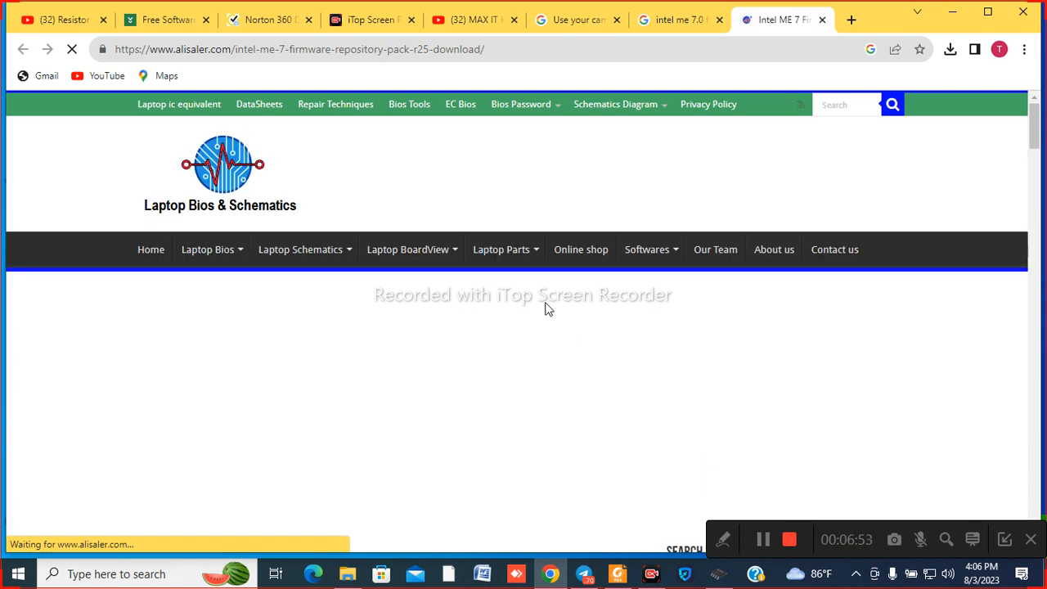
{"action": "scroll", "coordinate": [552, 301], "scroll_direction": "down", "scroll_amount": 6}
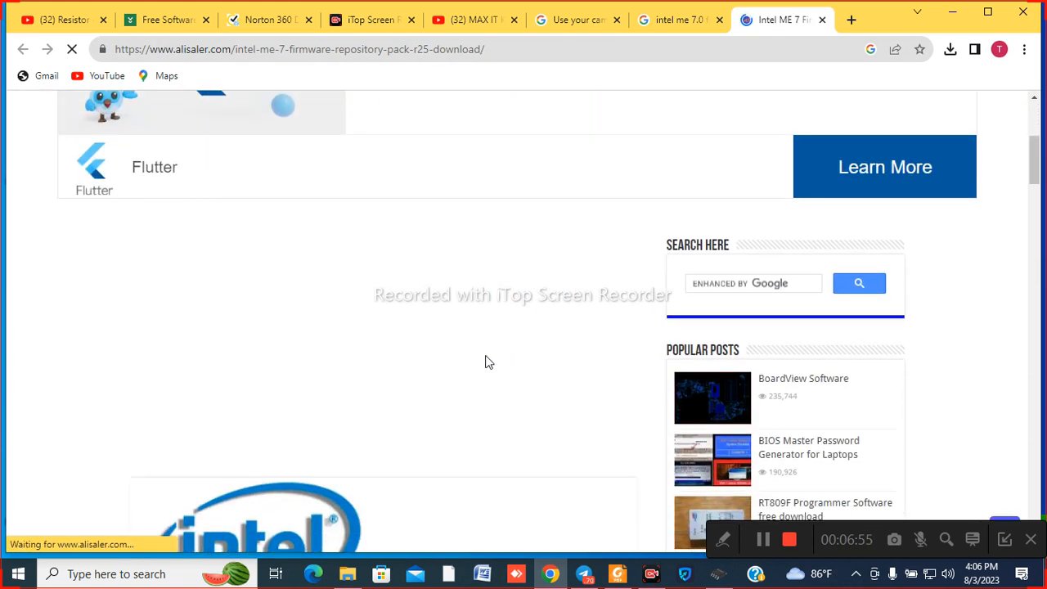
{"action": "scroll", "coordinate": [519, 423], "scroll_direction": "down", "scroll_amount": 6}
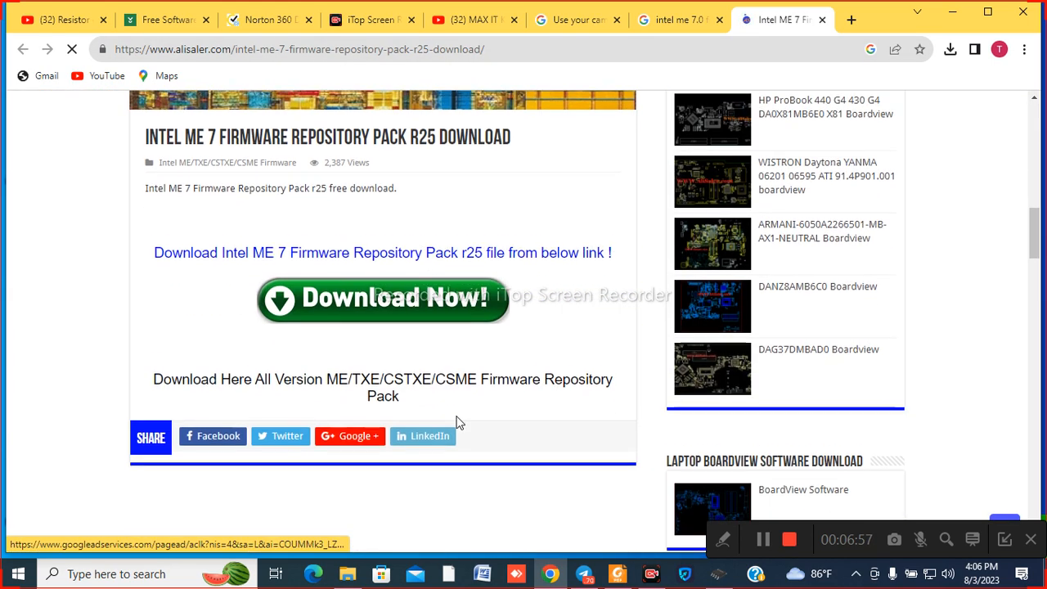
Request the download of Intel ME 7 Firmware Repository Pack r25.rar from Google Drive and show the recent downloads.
{"action": "left_click", "coordinate": [288, 299]}
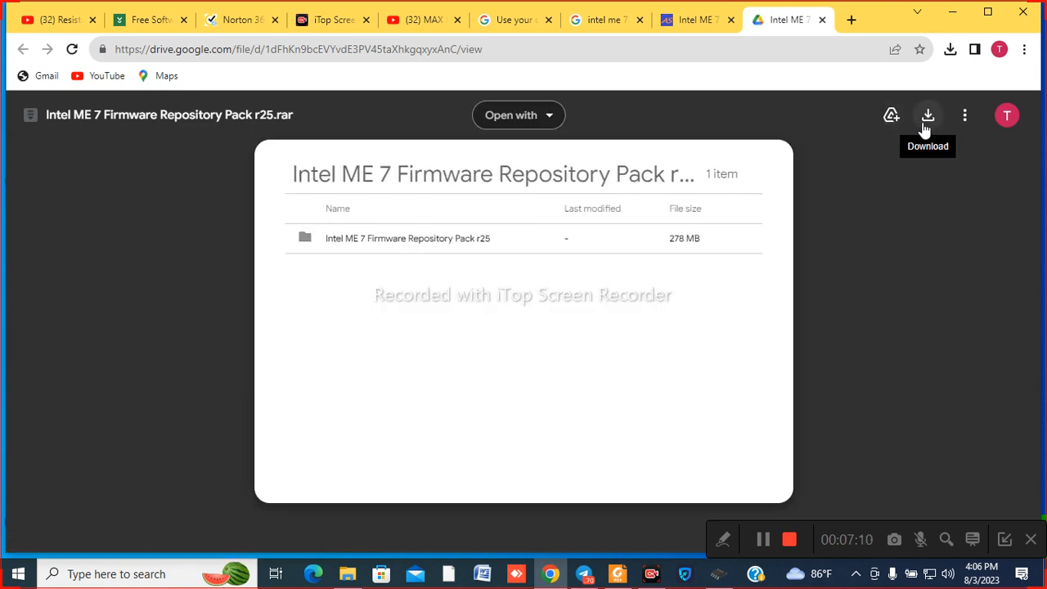
{"action": "left_click", "coordinate": [927, 125]}
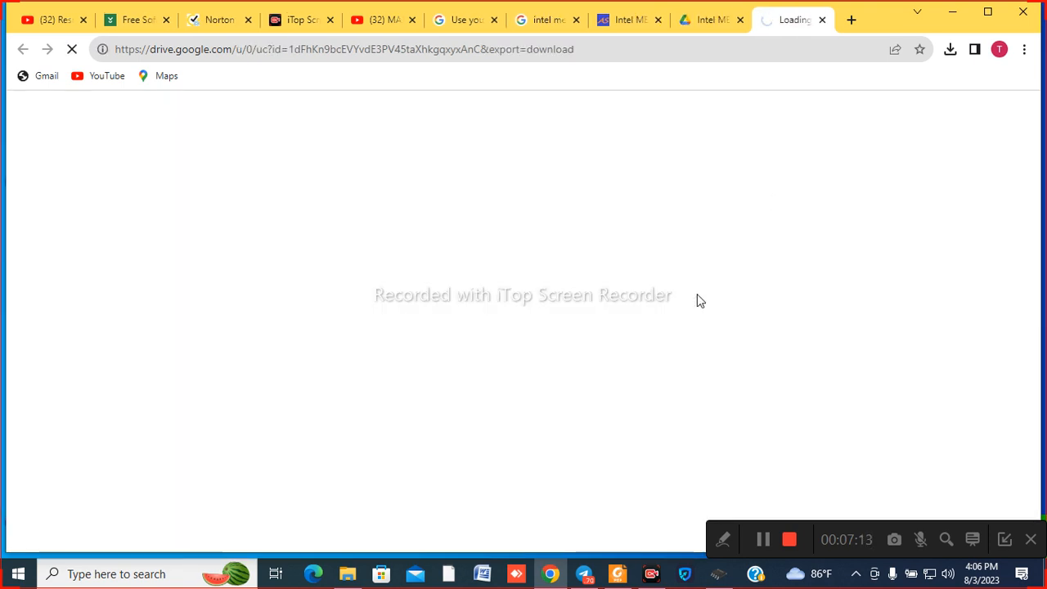
{"action": "left_click", "coordinate": [950, 50]}
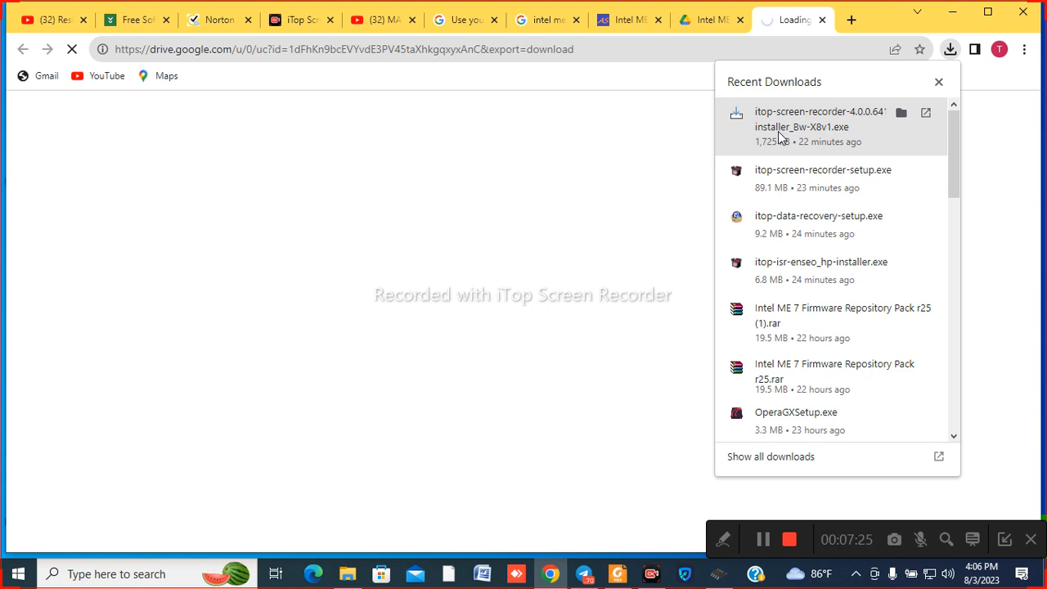
Show the already downloaded Intel ME 7 Firmware Repository Pack r25 (1).rar in its Downloads folder and copy the archive.
{"action": "left_click", "coordinate": [660, 193]}
{"action": "left_click", "coordinate": [950, 50]}
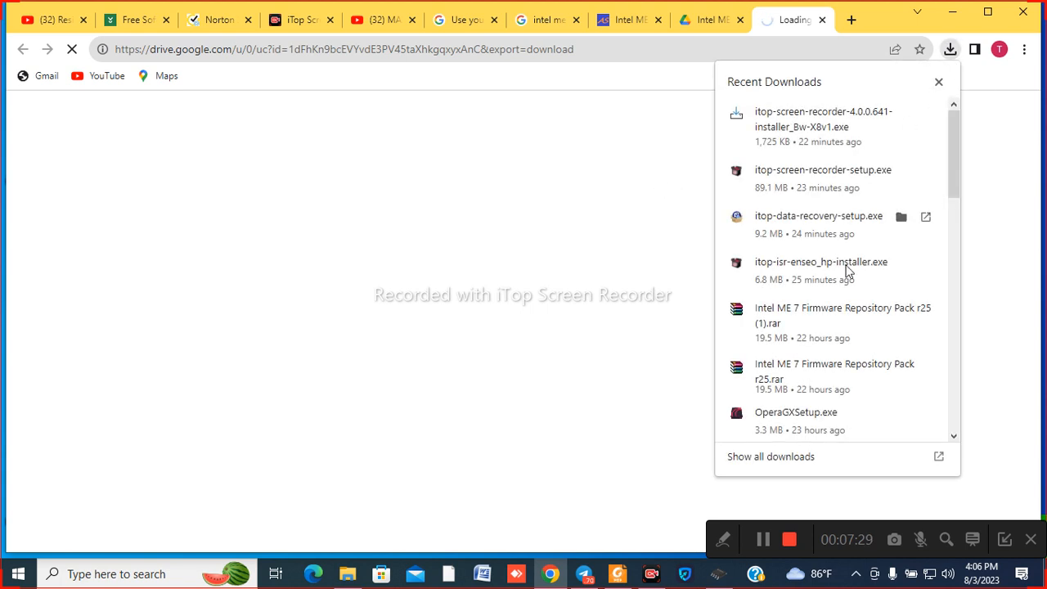
{"action": "right_click", "coordinate": [833, 319]}
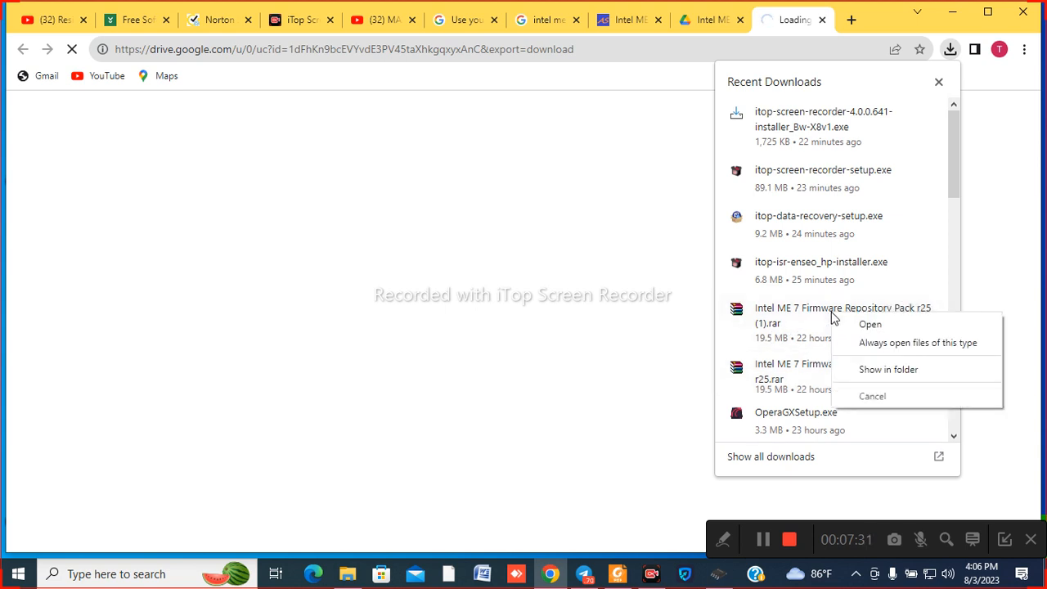
{"action": "left_click", "coordinate": [884, 372]}
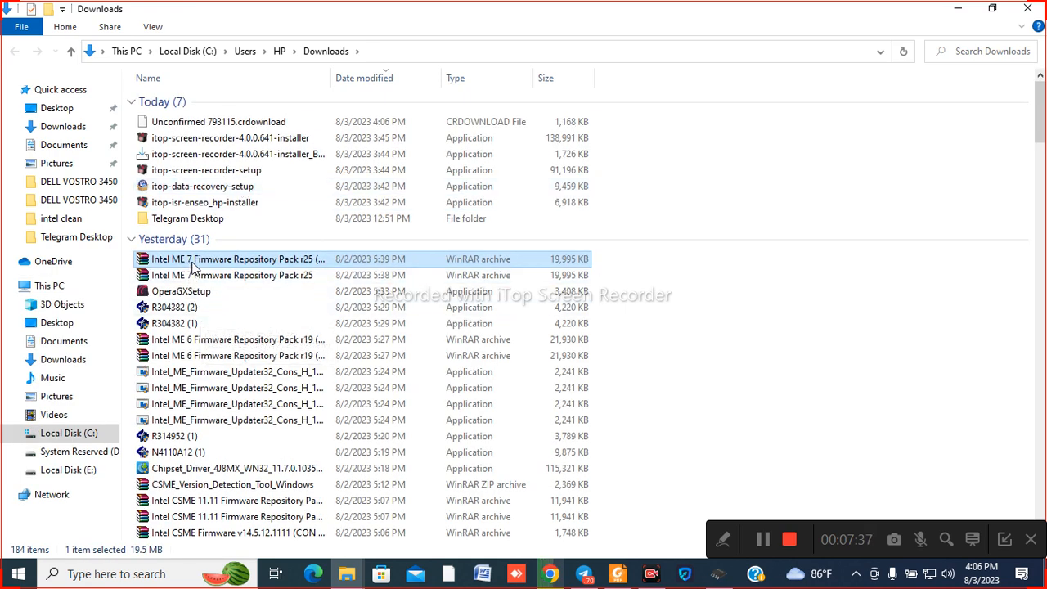
{"action": "right_click", "coordinate": [193, 266]}
{"action": "left_click", "coordinate": [236, 469]}
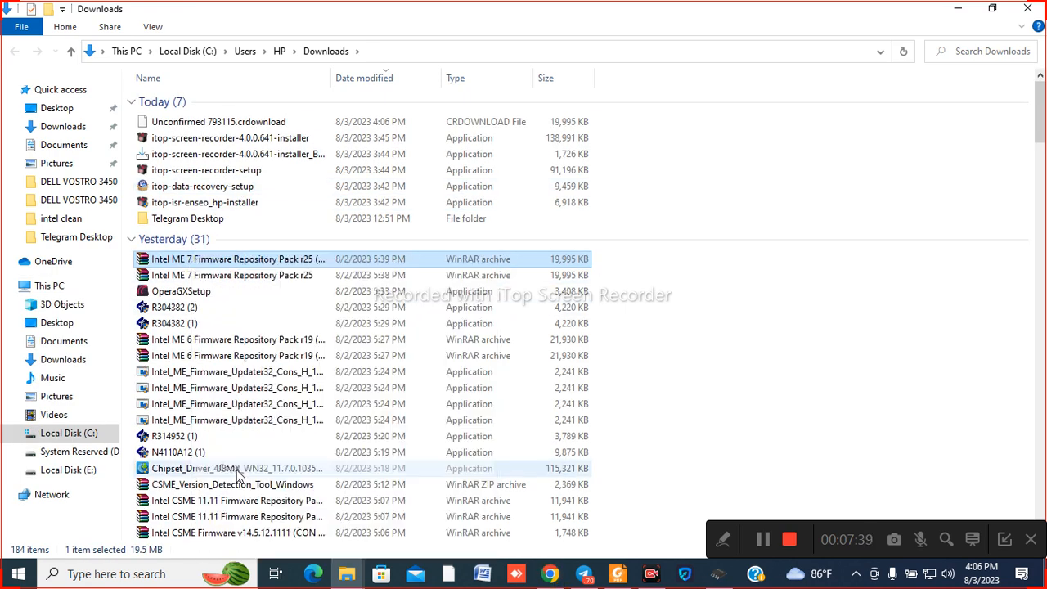
{"action": "left_click", "coordinate": [958, 8]}
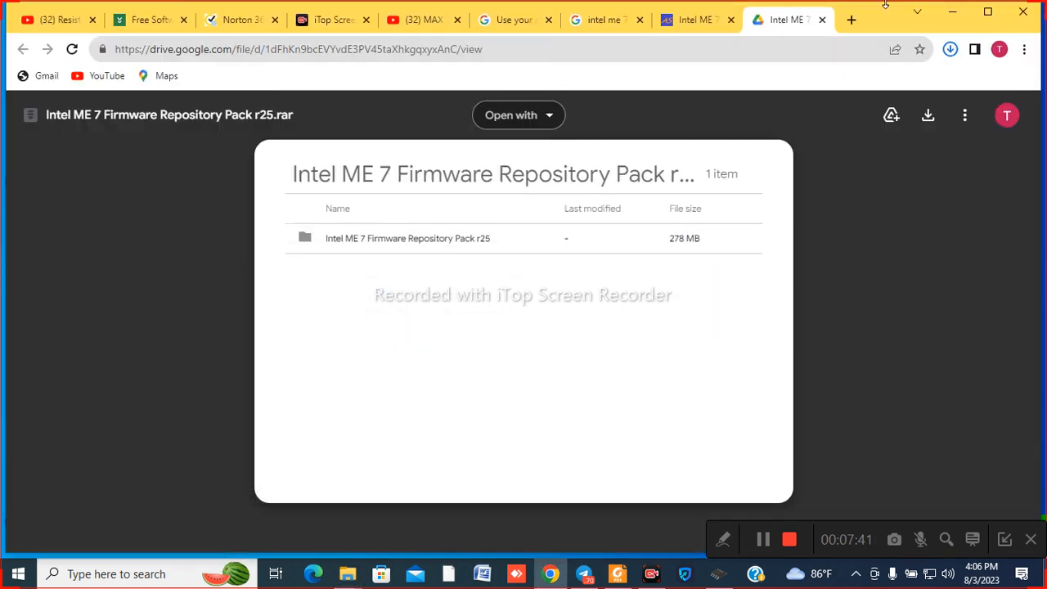
{"action": "left_click", "coordinate": [953, 12]}
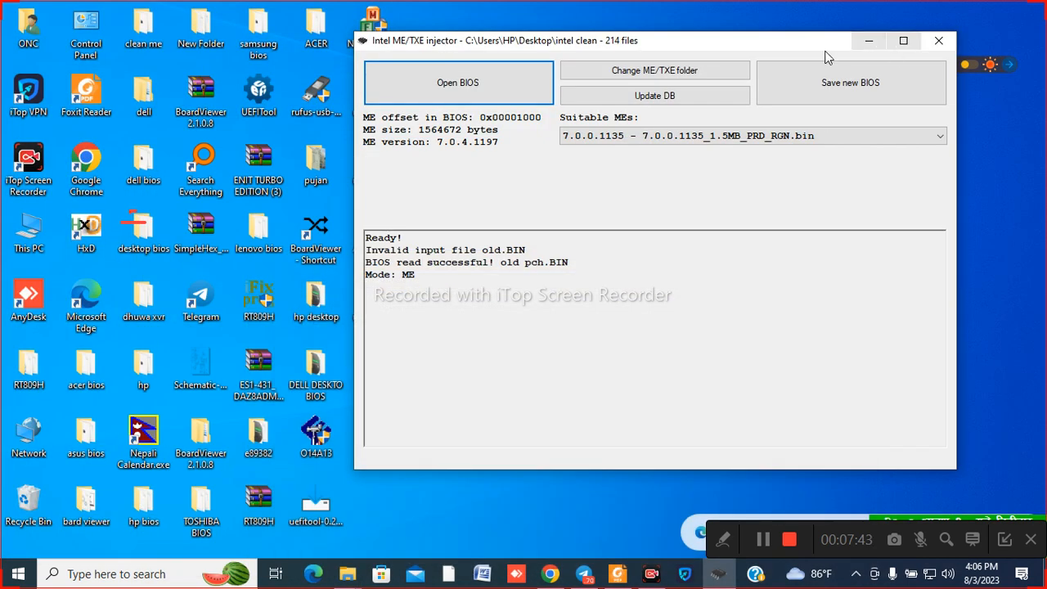
Open the intel clean folder on the desktop and paste the copied Intel ME 7 Firmware Repository Pack archive into it.
{"action": "left_click_drag", "start_coordinate": [826, 52], "coordinate": [946, 168]}
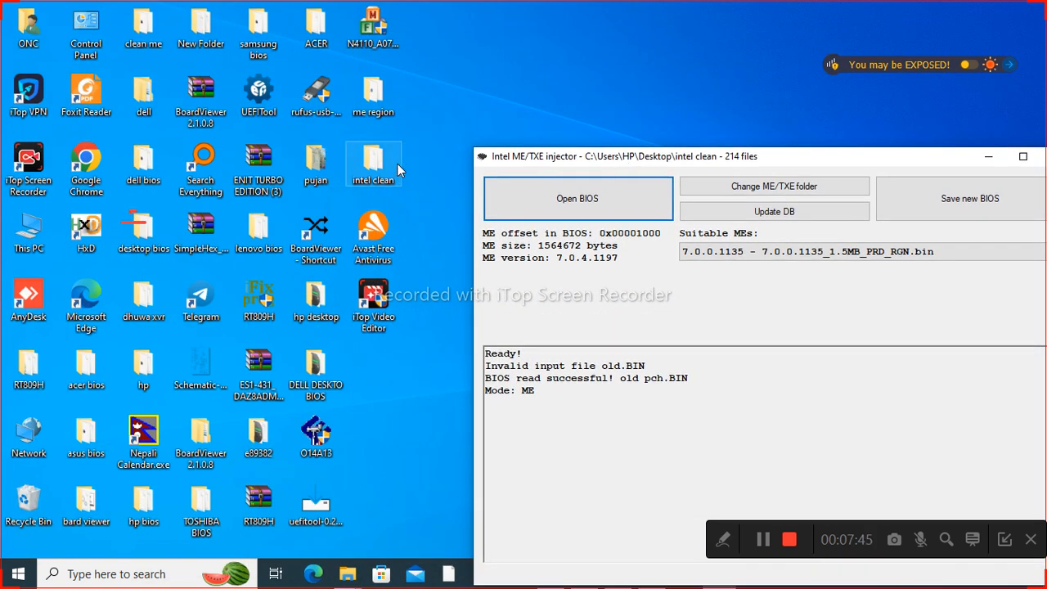
{"action": "double_click", "coordinate": [390, 160]}
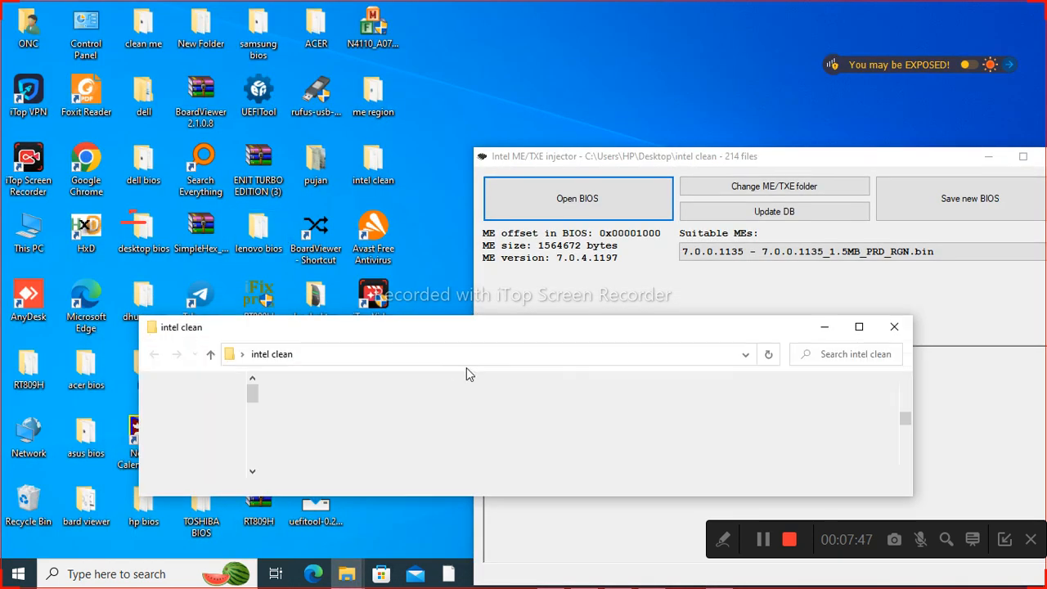
{"action": "left_click", "coordinate": [859, 326]}
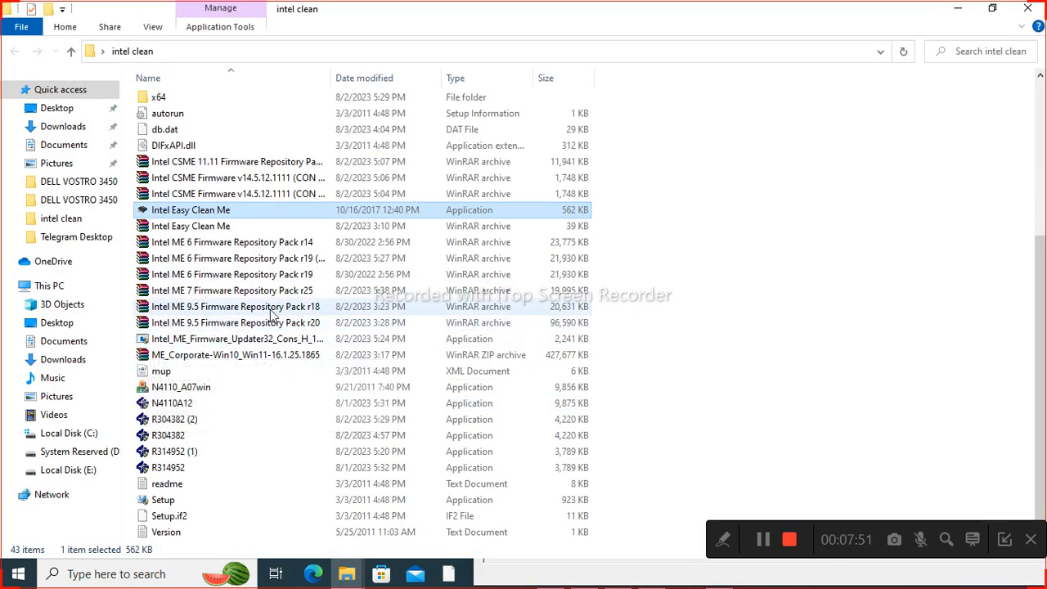
{"action": "right_click", "coordinate": [830, 254]}
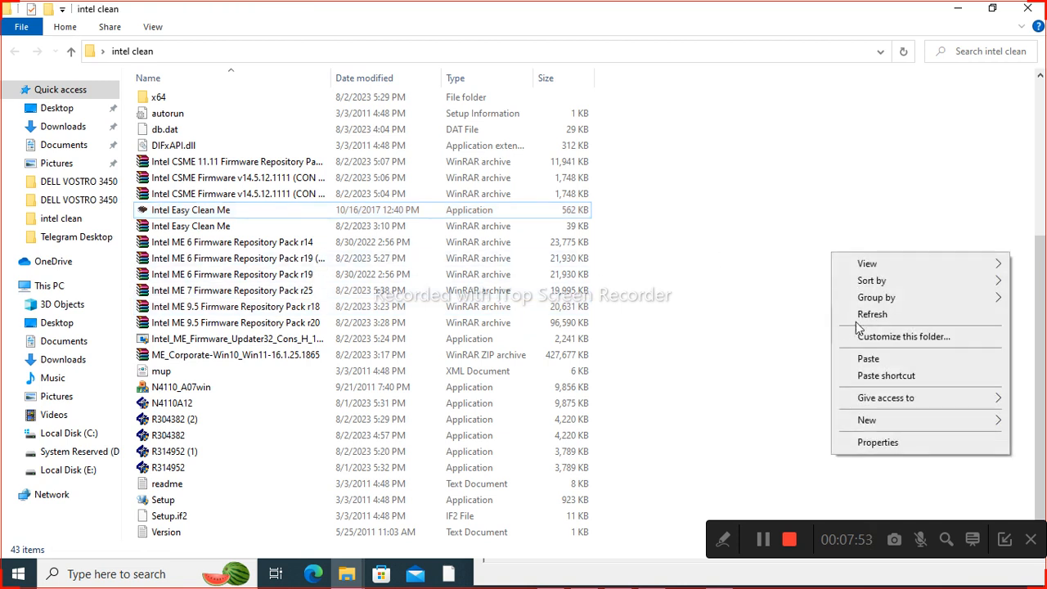
{"action": "left_click", "coordinate": [866, 360]}
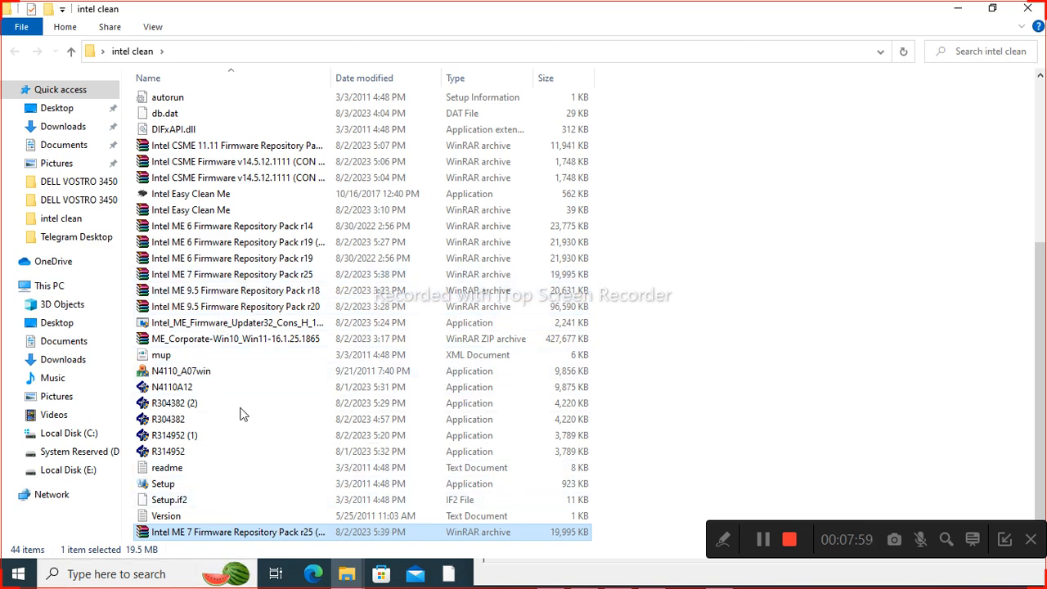
Extract the pasted Intel ME 7 Firmware Repository Pack r25 (1) archive directly into the intel clean folder.
{"action": "right_click", "coordinate": [232, 537]}
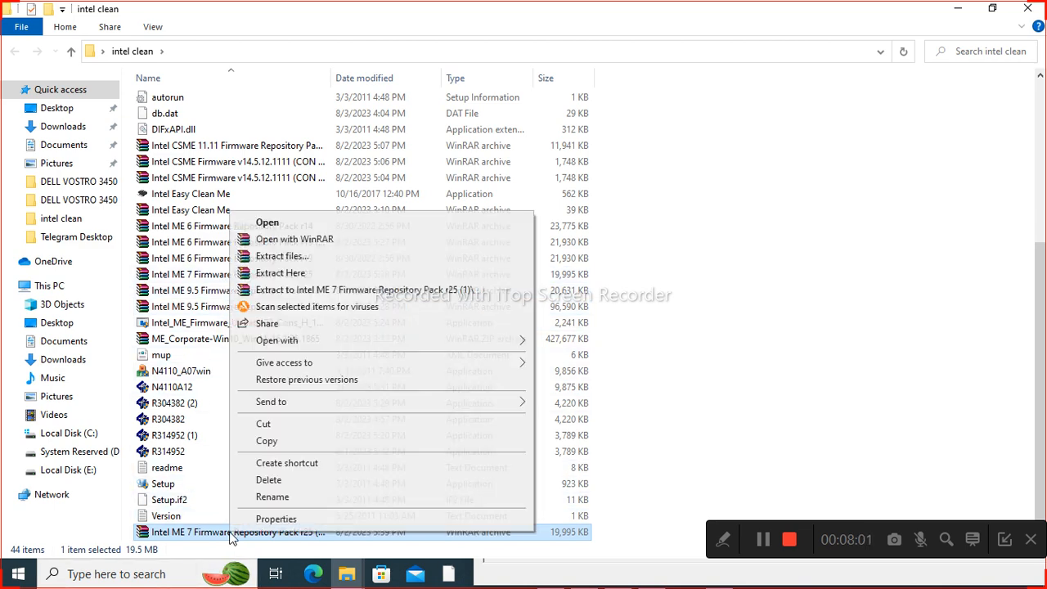
{"action": "left_click", "coordinate": [309, 279]}
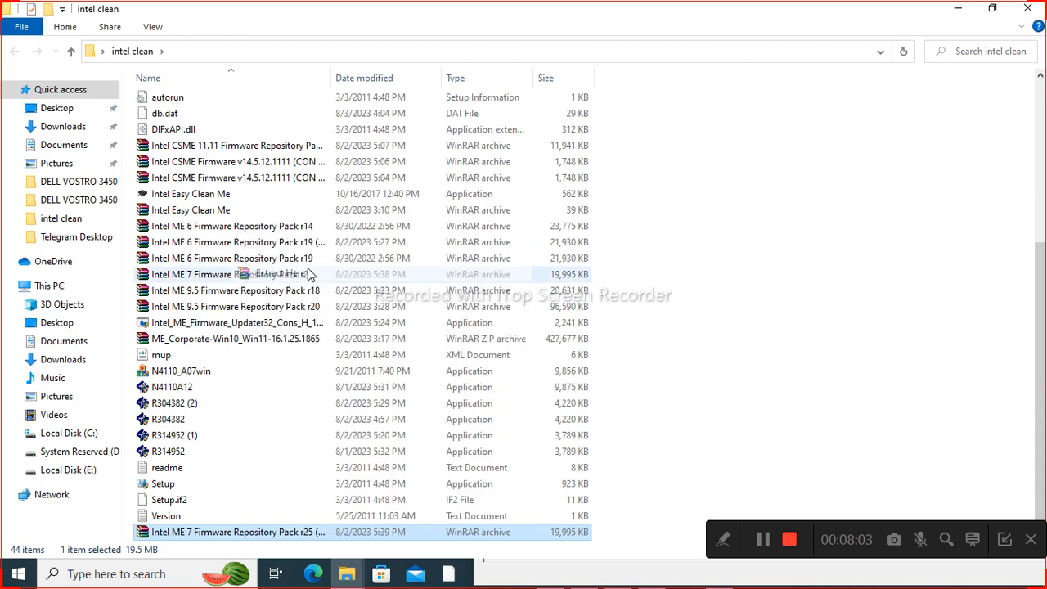
{"action": "left_click", "coordinate": [501, 364]}
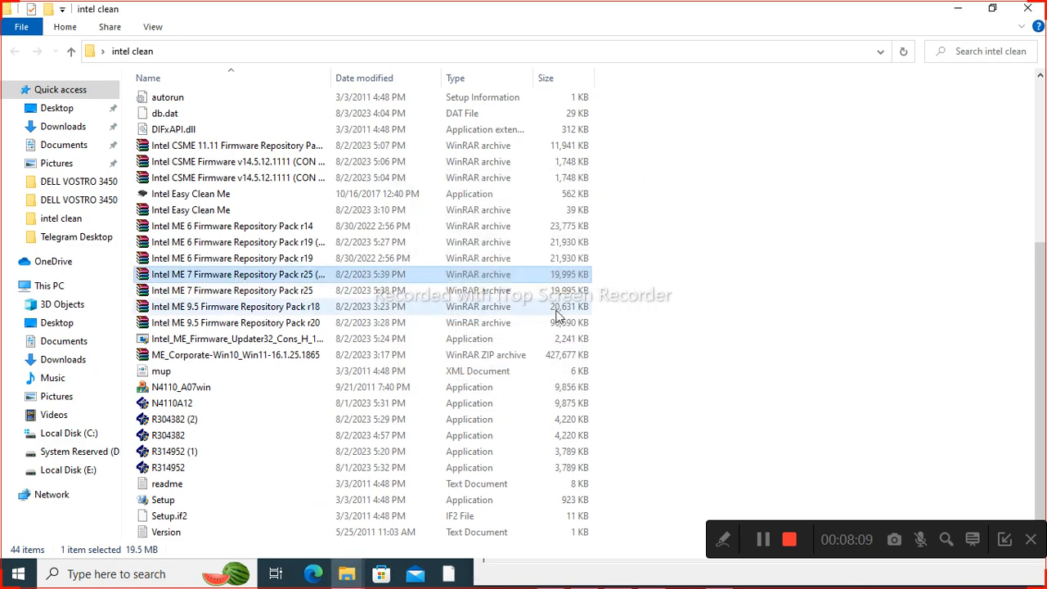
{"action": "left_click", "coordinate": [960, 8]}
Set the injector's ME/TXE folder to intel clean under Desktop and update the firmware database.
{"action": "left_click_drag", "start_coordinate": [792, 156], "coordinate": [557, 38]}
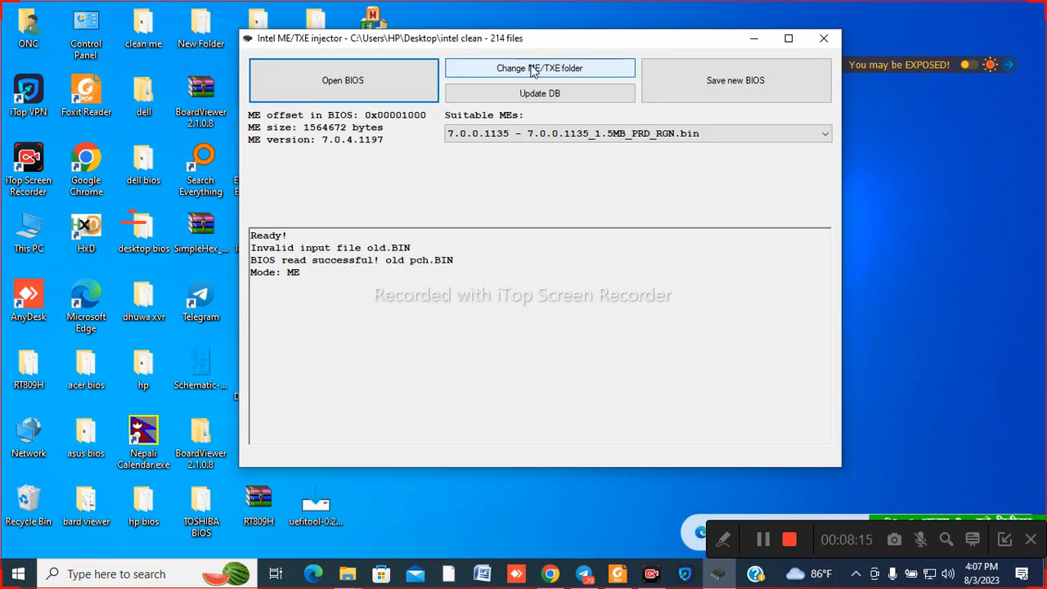
{"action": "left_click", "coordinate": [582, 72]}
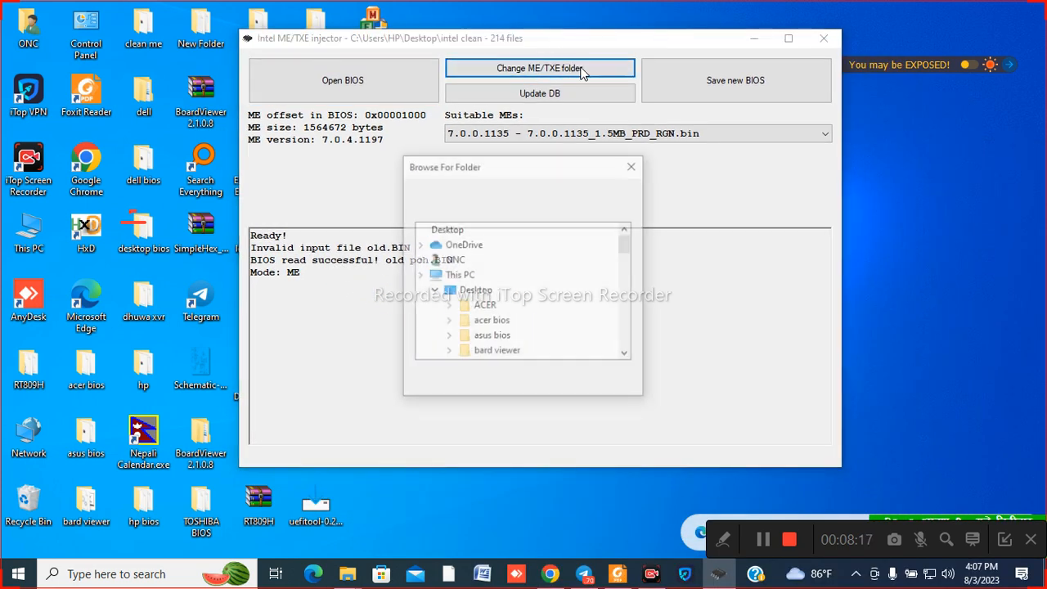
{"action": "left_click", "coordinate": [634, 166]}
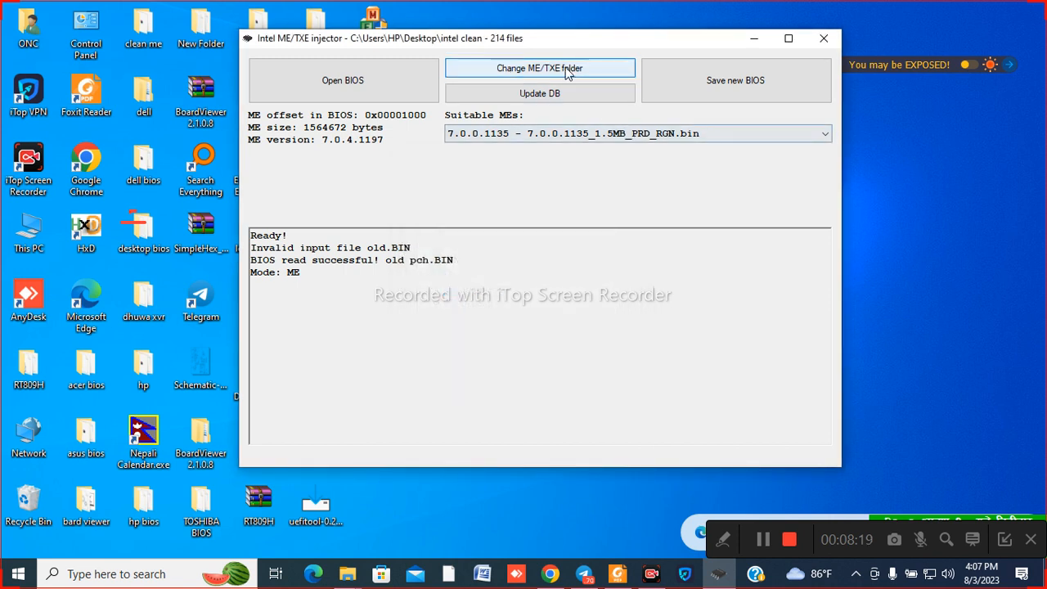
{"action": "left_click", "coordinate": [565, 68]}
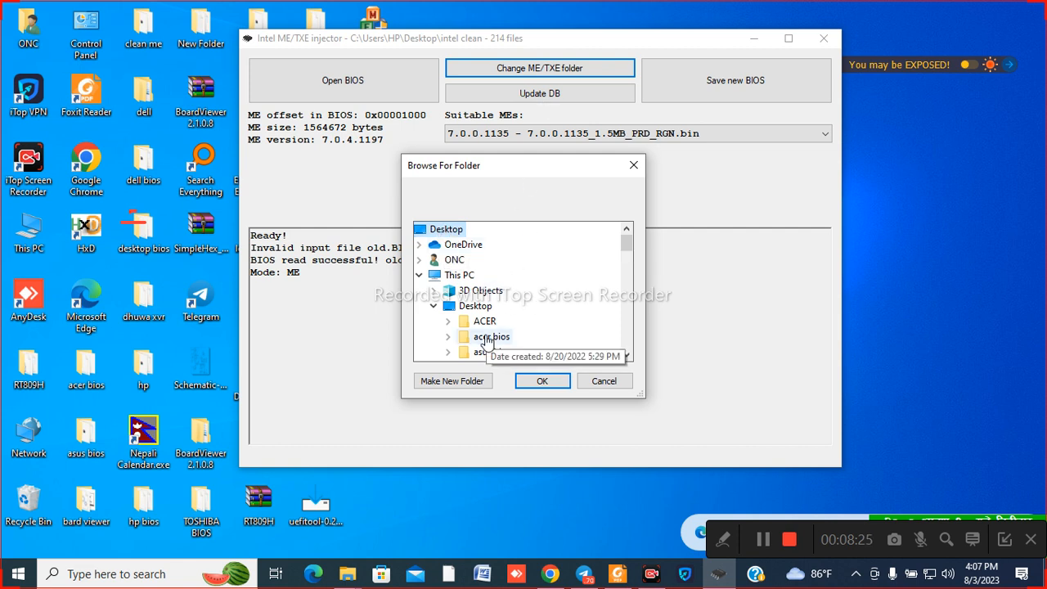
{"action": "scroll", "coordinate": [507, 322], "scroll_direction": "down", "scroll_amount": 2}
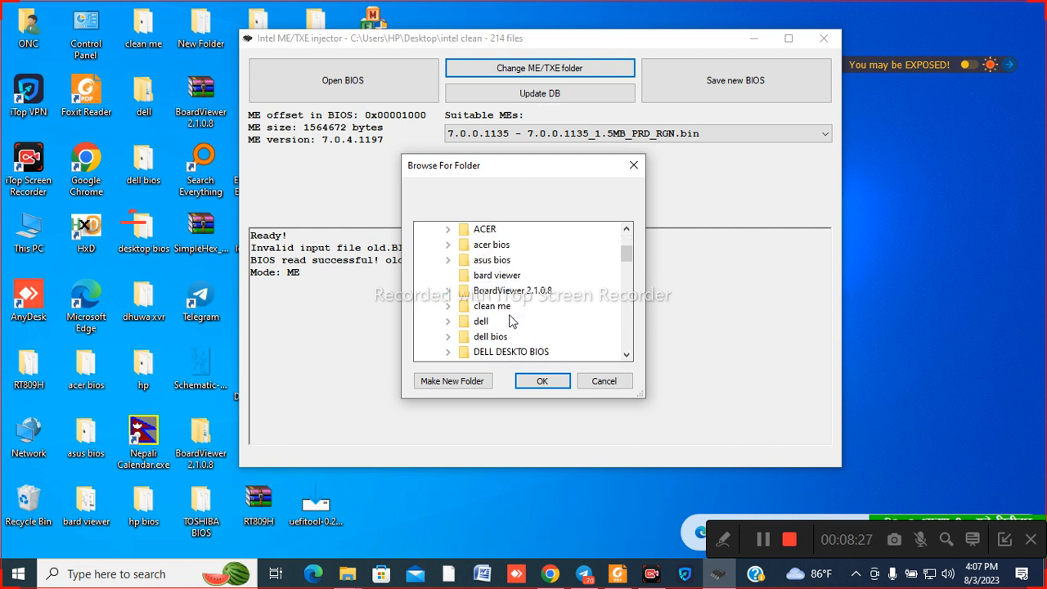
{"action": "scroll", "coordinate": [511, 321], "scroll_direction": "down", "scroll_amount": 2}
{"action": "scroll", "coordinate": [516, 322], "scroll_direction": "down", "scroll_amount": 6}
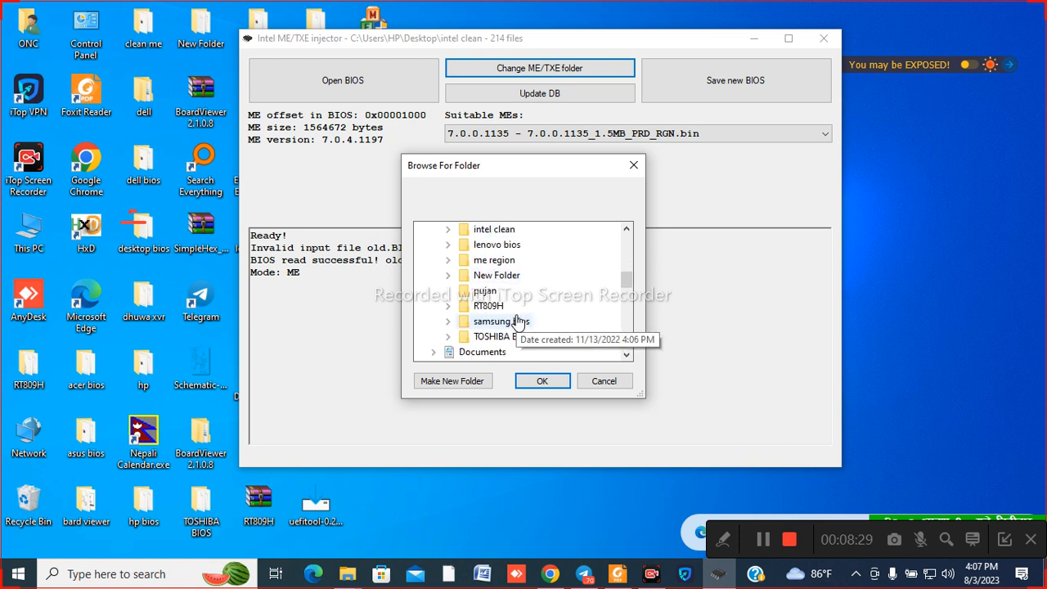
{"action": "scroll", "coordinate": [516, 321], "scroll_direction": "up", "scroll_amount": 7}
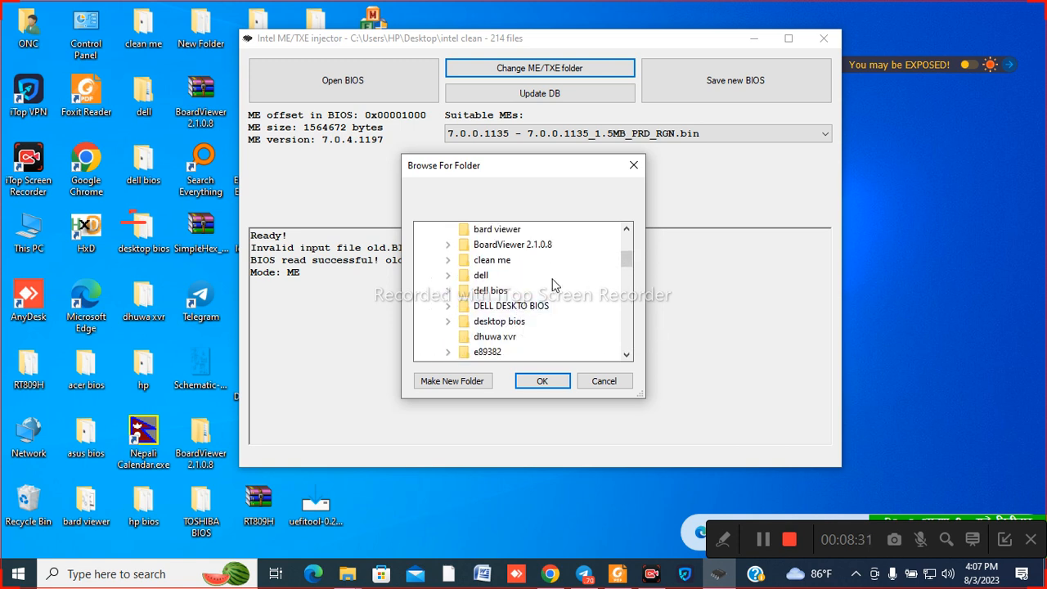
{"action": "scroll", "coordinate": [544, 278], "scroll_direction": "up", "scroll_amount": 1}
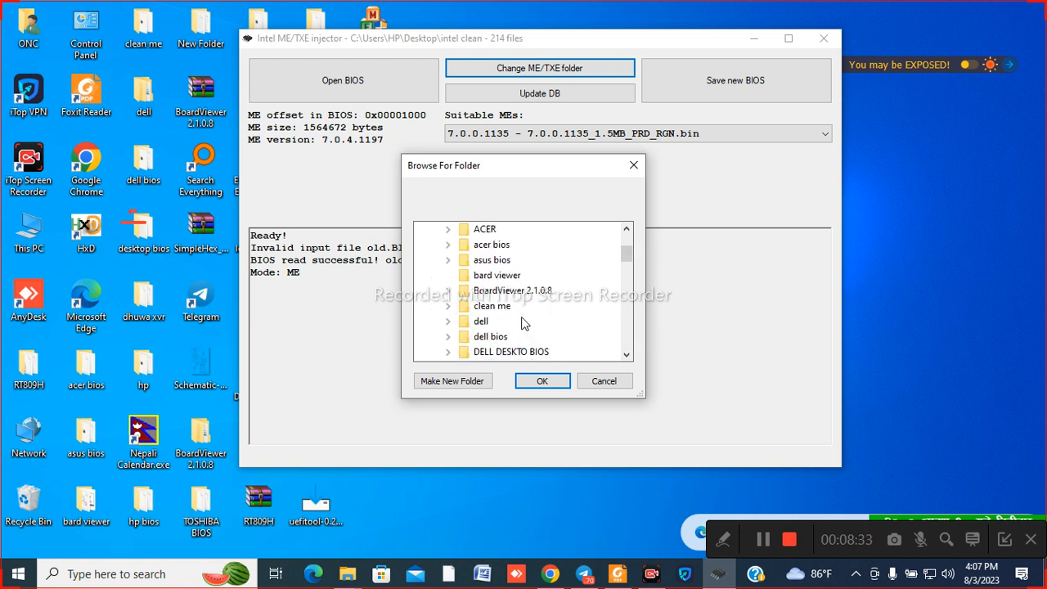
{"action": "scroll", "coordinate": [528, 297], "scroll_direction": "up", "scroll_amount": 2}
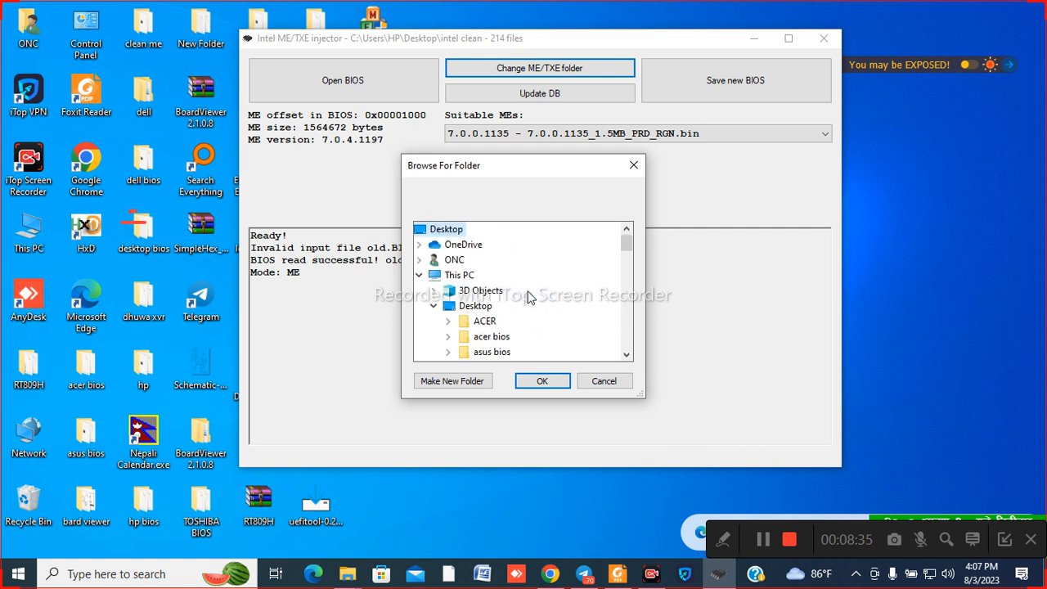
{"action": "scroll", "coordinate": [523, 294], "scroll_direction": "down", "scroll_amount": 1}
{"action": "scroll", "coordinate": [503, 327], "scroll_direction": "down", "scroll_amount": 1}
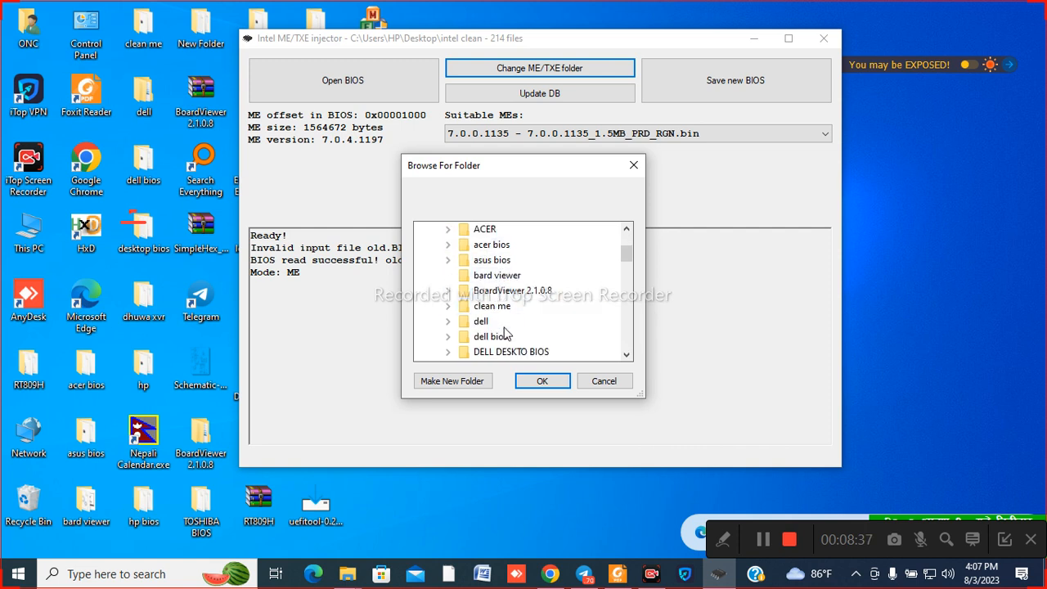
{"action": "scroll", "coordinate": [505, 333], "scroll_direction": "down", "scroll_amount": 4}
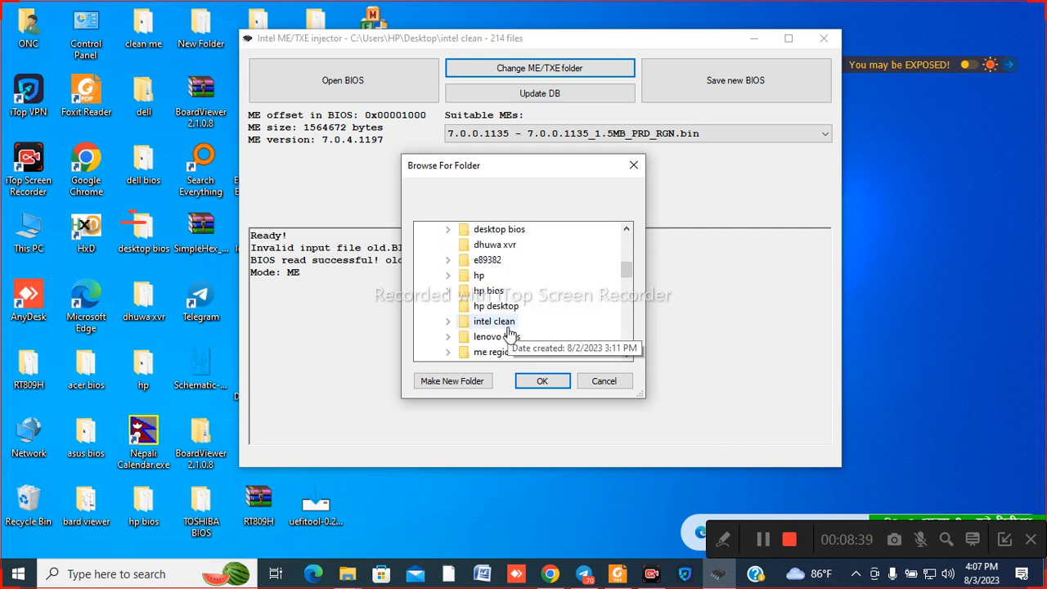
{"action": "scroll", "coordinate": [507, 336], "scroll_direction": "down", "scroll_amount": 1}
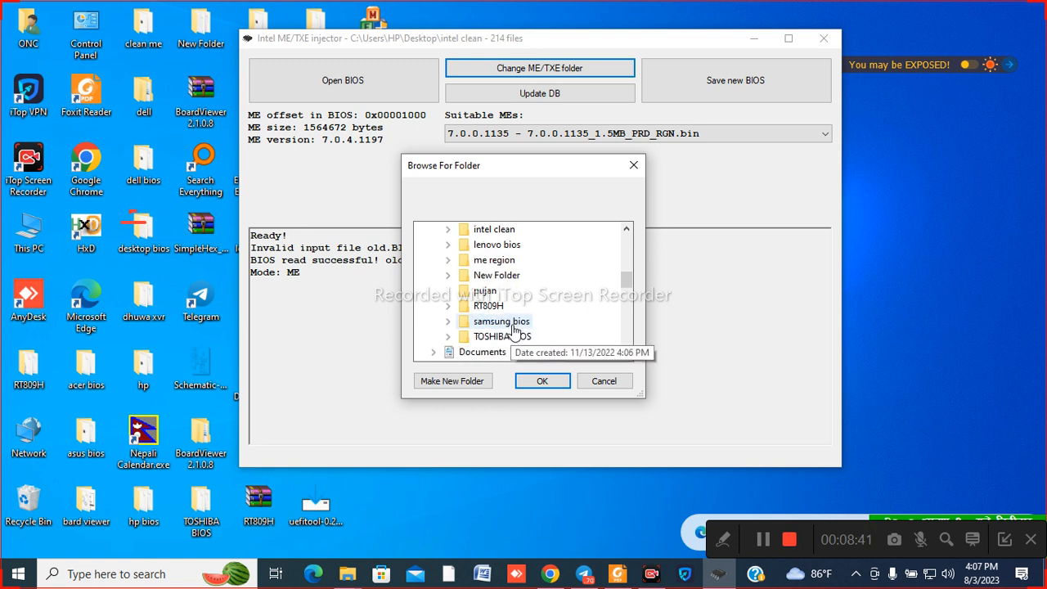
{"action": "double_click", "coordinate": [508, 230]}
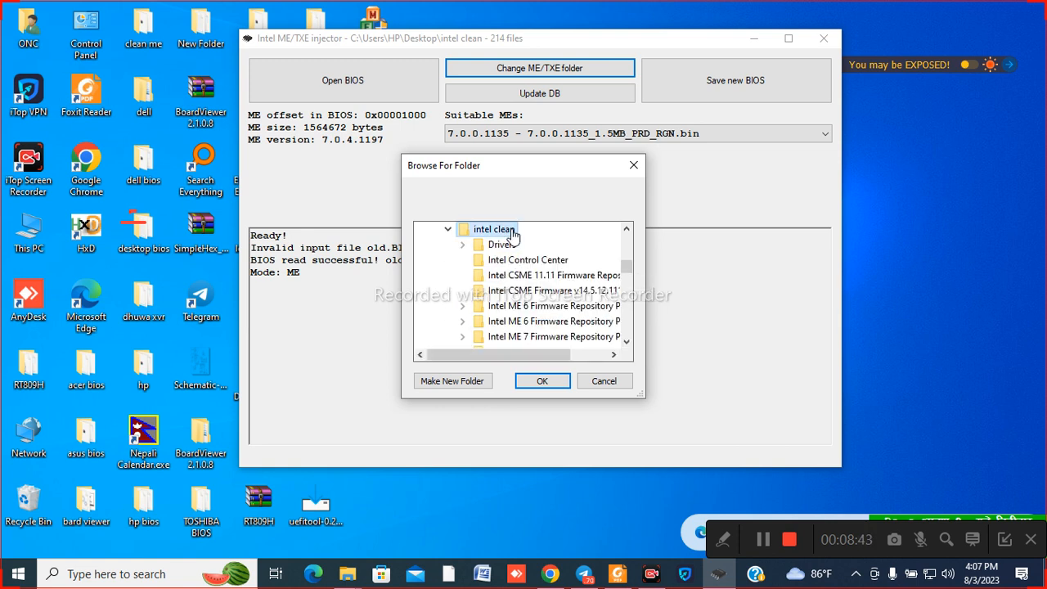
{"action": "left_click", "coordinate": [540, 380]}
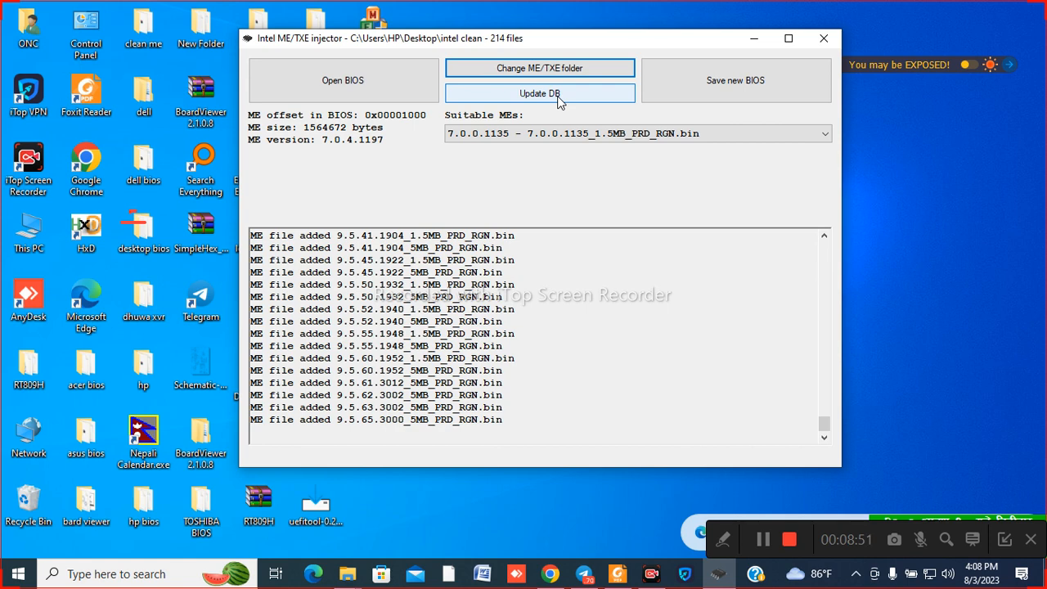
{"action": "left_click", "coordinate": [560, 97]}
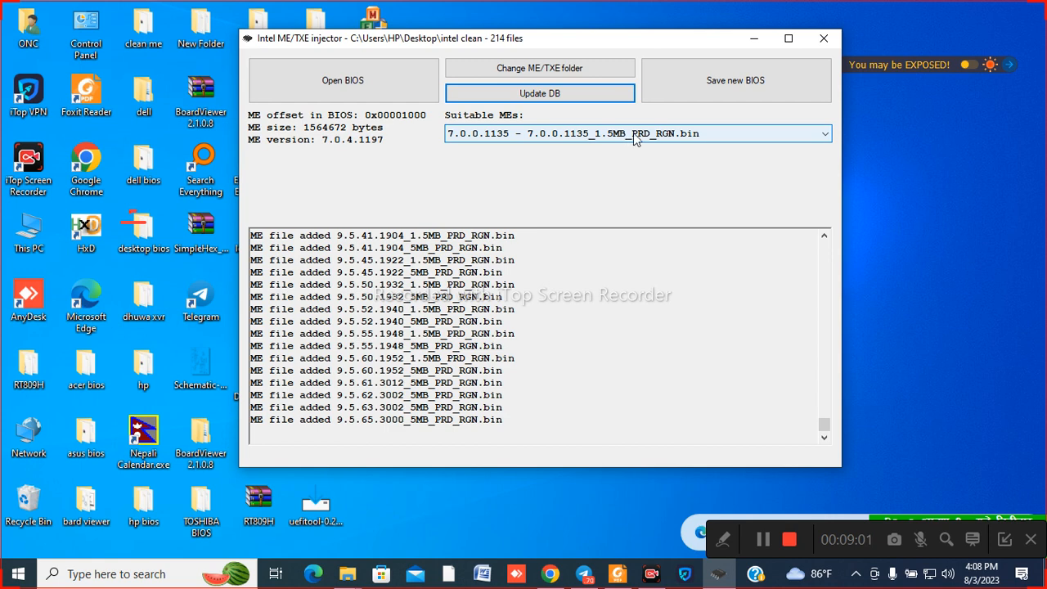
Save the new BIOS to the Desktop as "ok bios n4110" and minimize the injector.
{"action": "left_click", "coordinate": [737, 92]}
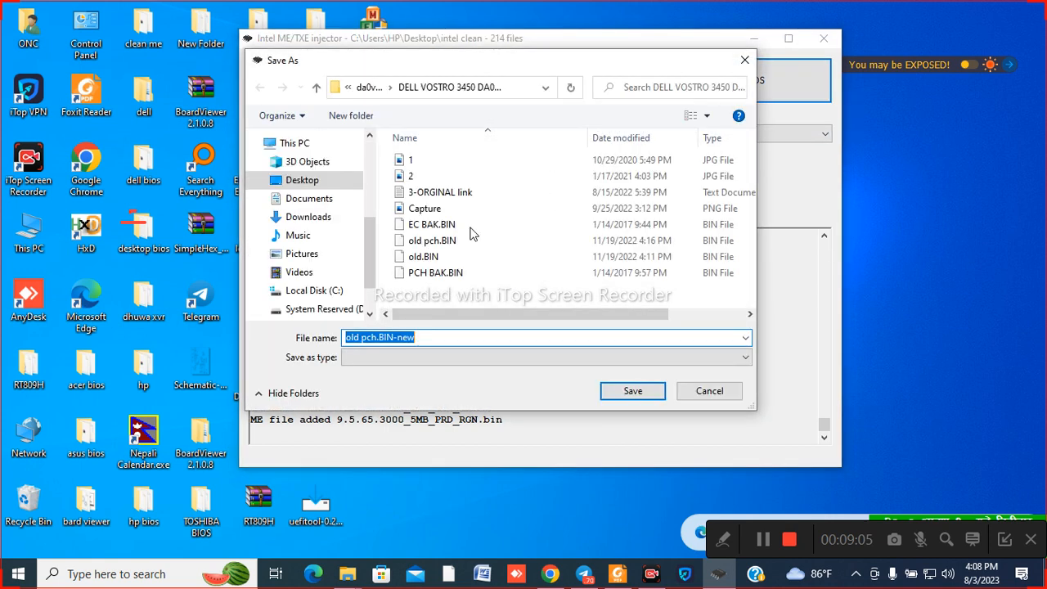
{"action": "left_click", "coordinate": [346, 179]}
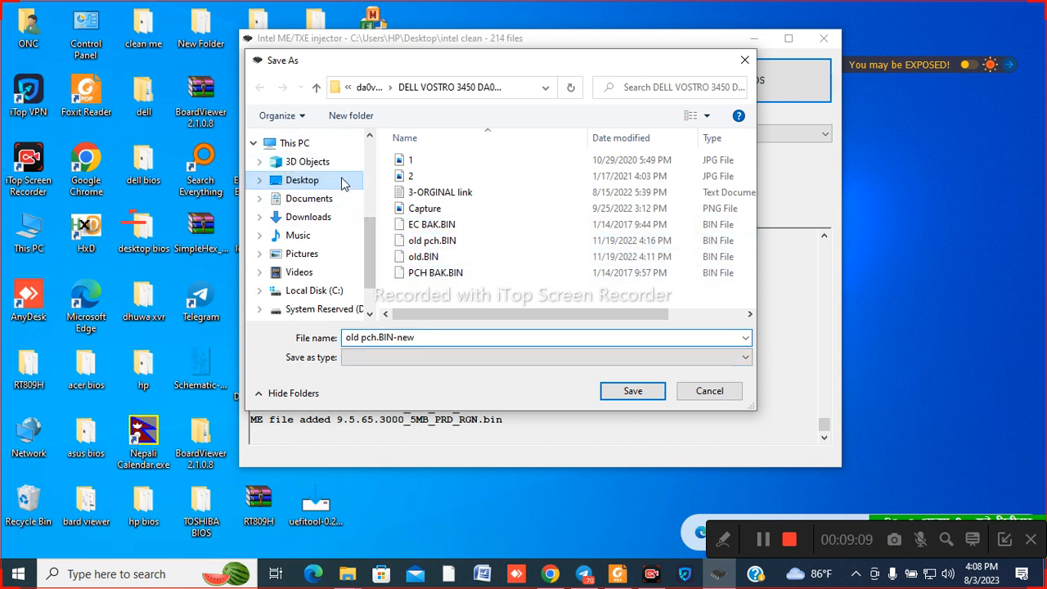
{"action": "left_click", "coordinate": [421, 337]}
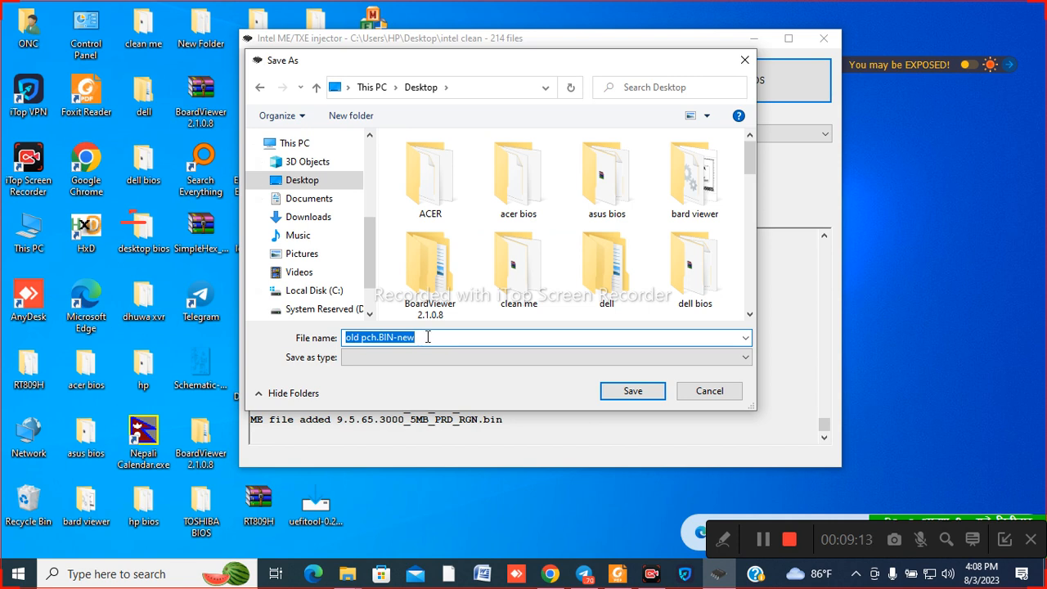
{"action": "type", "text": "ok  bios n4110"}
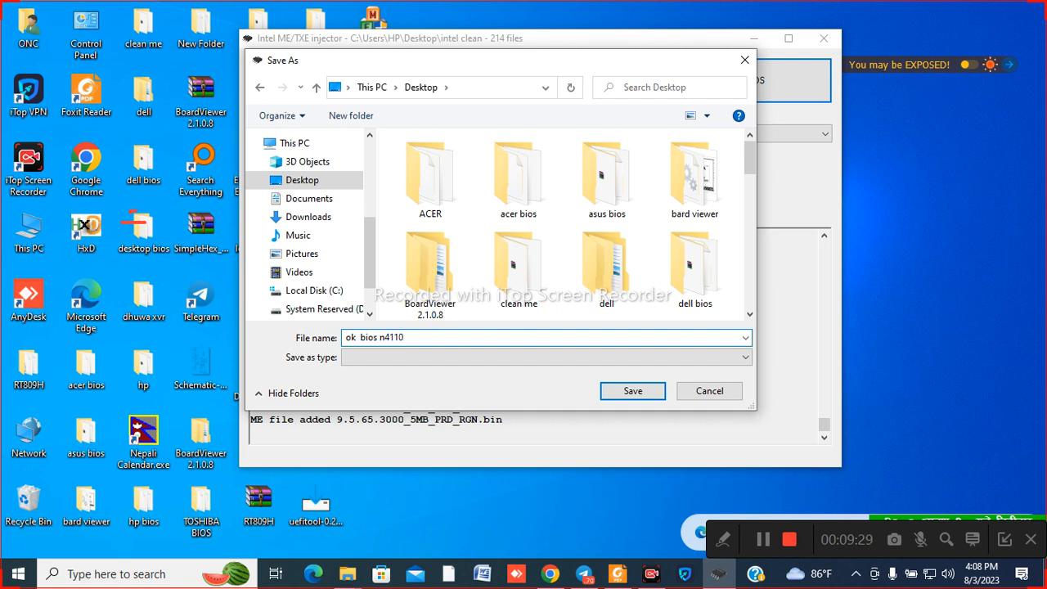
{"action": "left_click", "coordinate": [658, 391]}
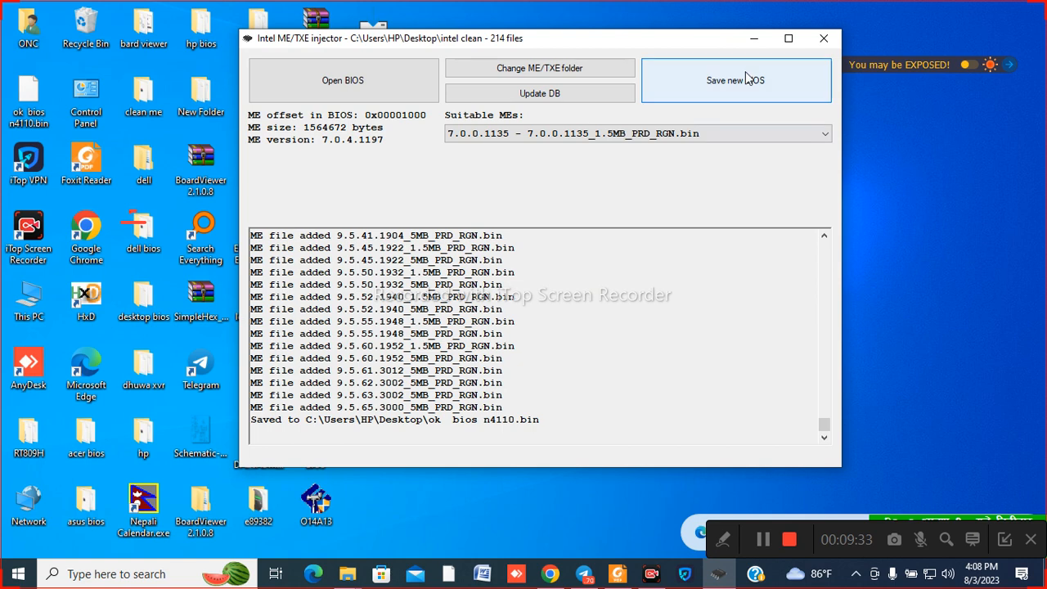
{"action": "left_click", "coordinate": [757, 41]}
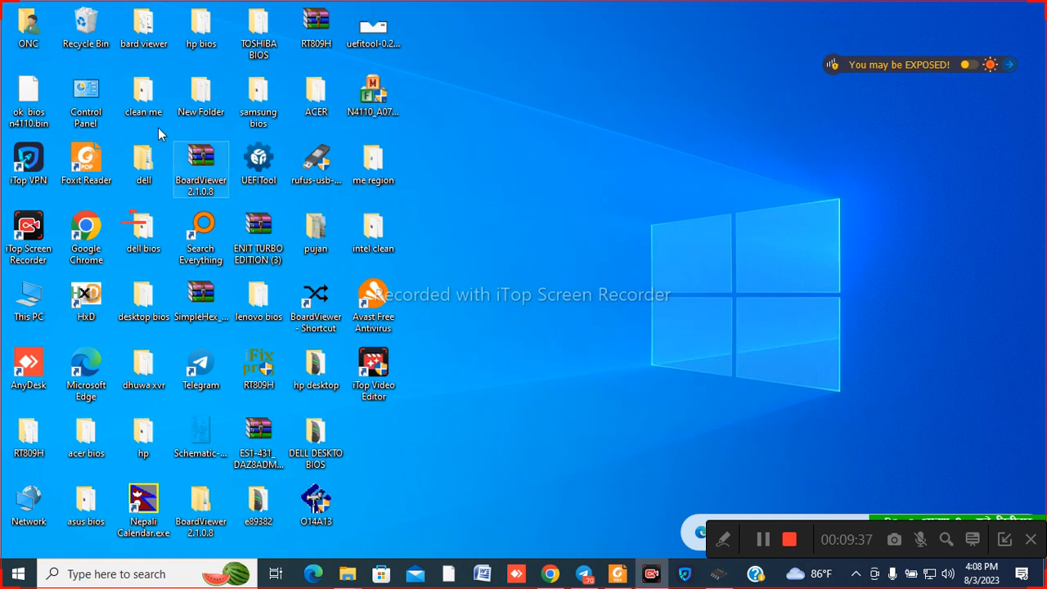
Check the size of the saved "ok bios n4110.bin" file on the desktop in its properties.
{"action": "right_click", "coordinate": [33, 123]}
{"action": "left_click", "coordinate": [97, 416]}
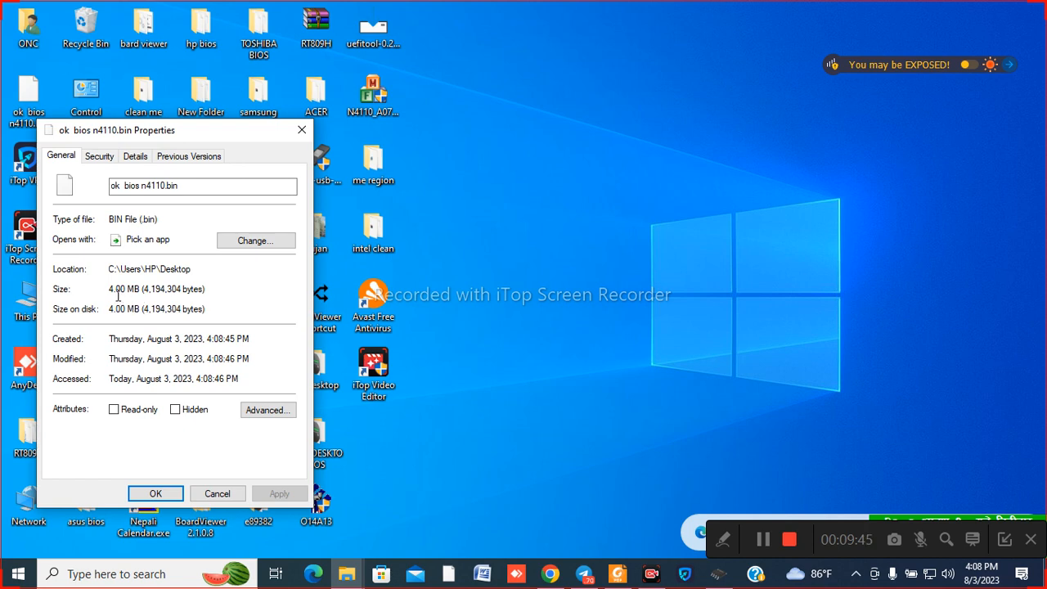
{"action": "left_click_drag", "start_coordinate": [221, 129], "coordinate": [680, 124]}
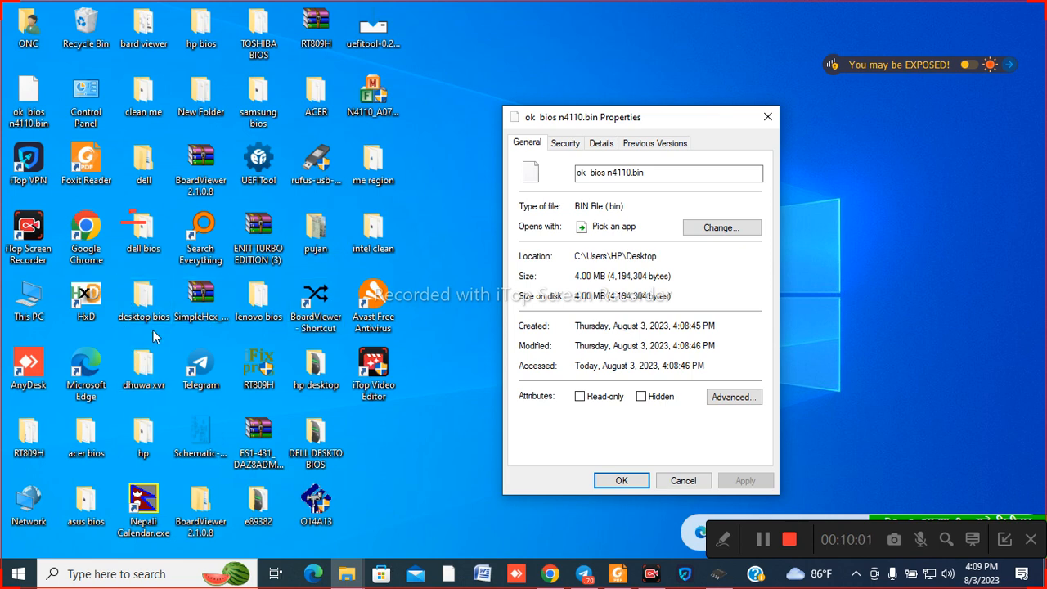
Compare the size with old pch.BIN in the DELL VOSTRO 3450 folder under dell bios\da0v02mb6e1, and close the file properties.
{"action": "double_click", "coordinate": [135, 242]}
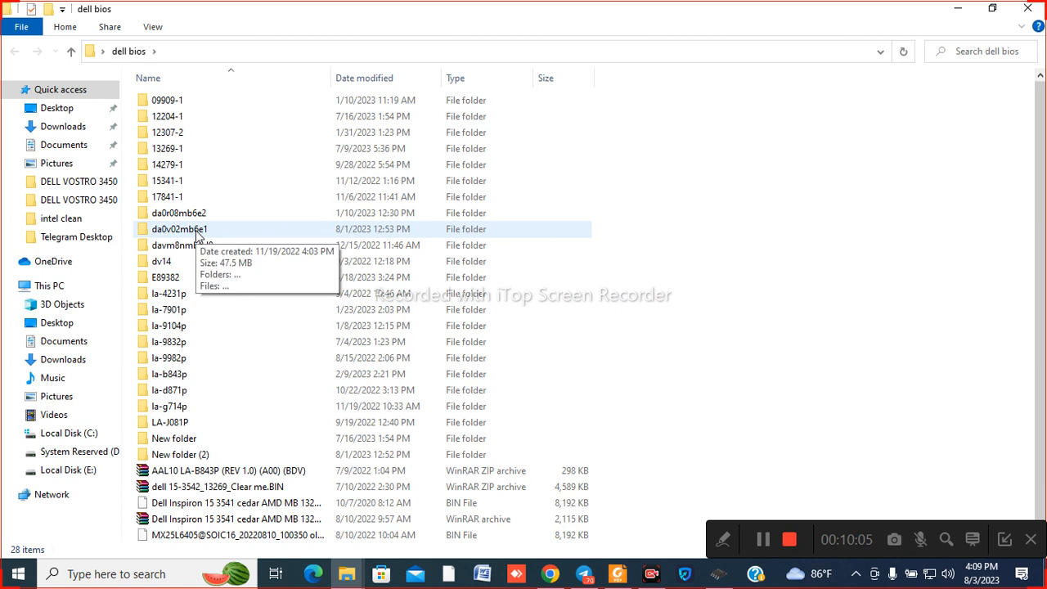
{"action": "double_click", "coordinate": [196, 232]}
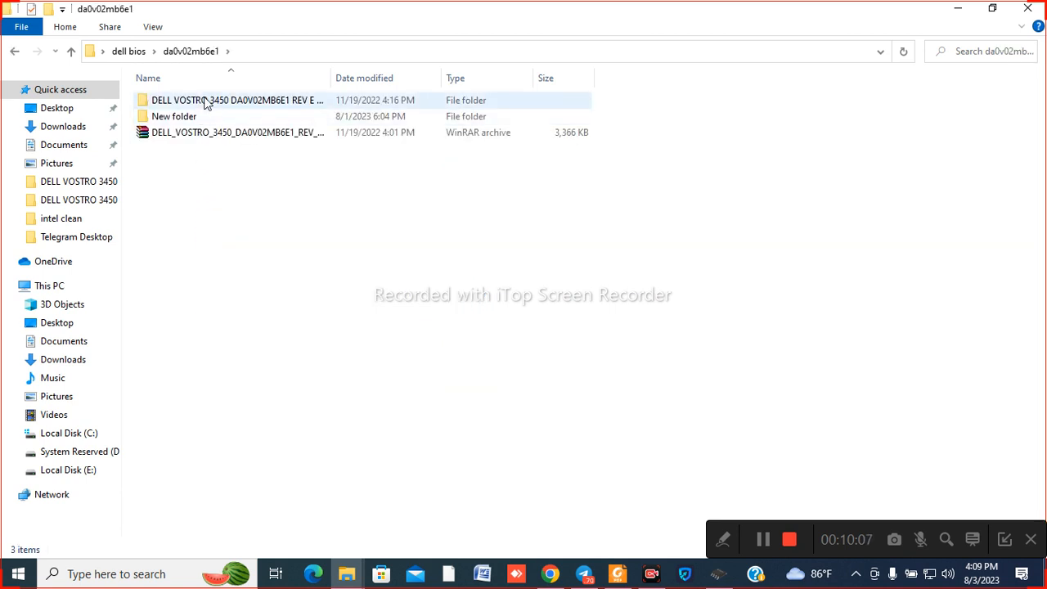
{"action": "double_click", "coordinate": [207, 101]}
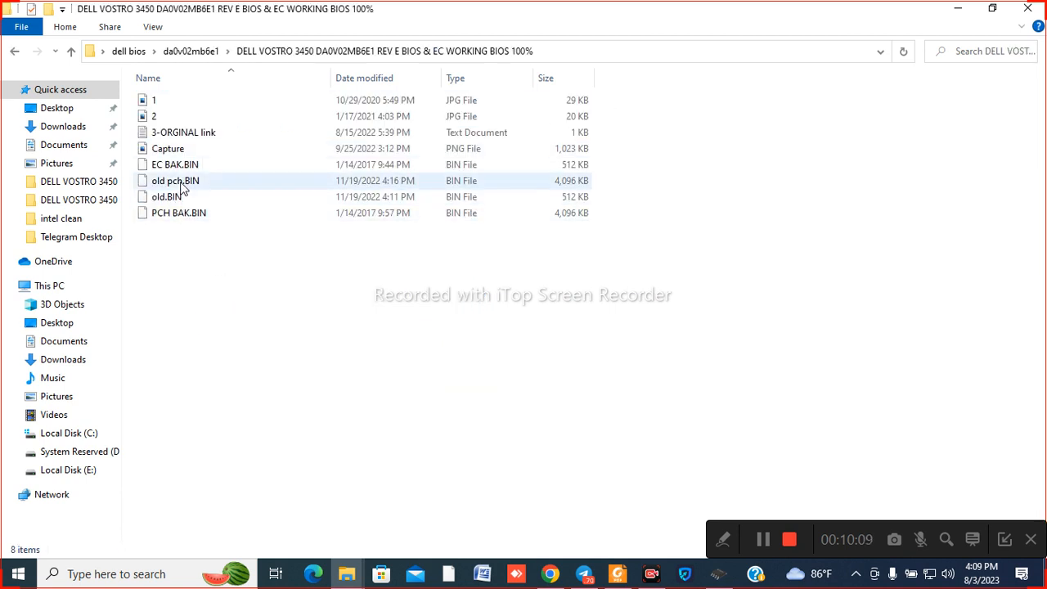
{"action": "left_click", "coordinate": [564, 187]}
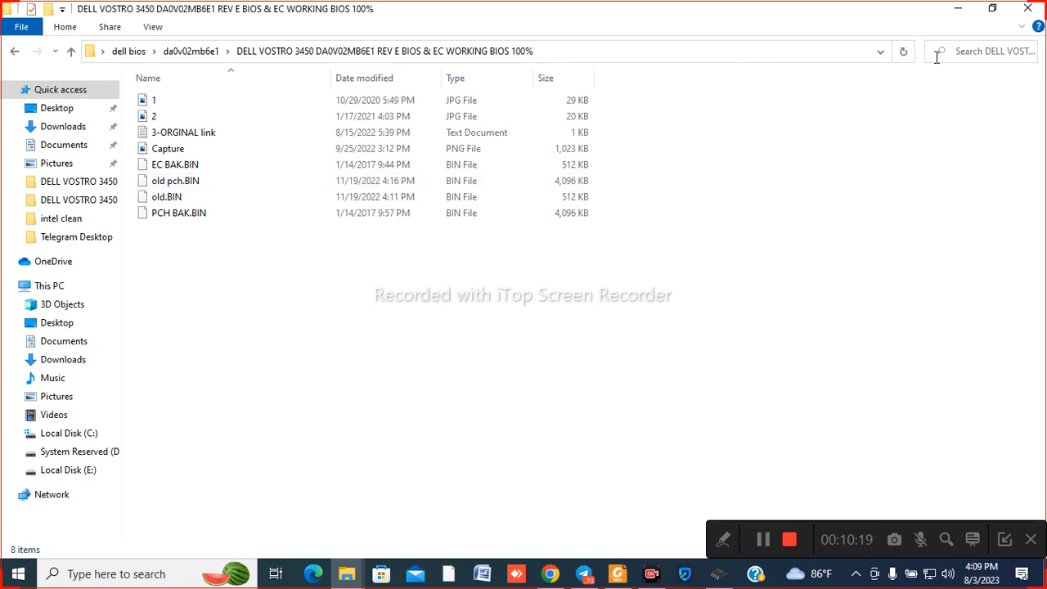
{"action": "left_click", "coordinate": [970, 13]}
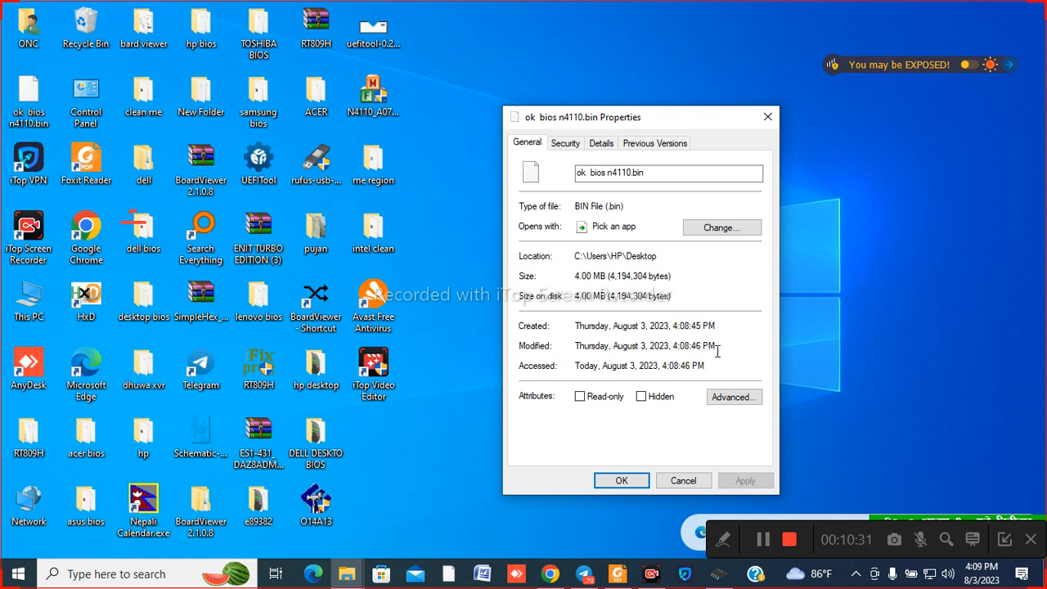
{"action": "left_click", "coordinate": [768, 117]}
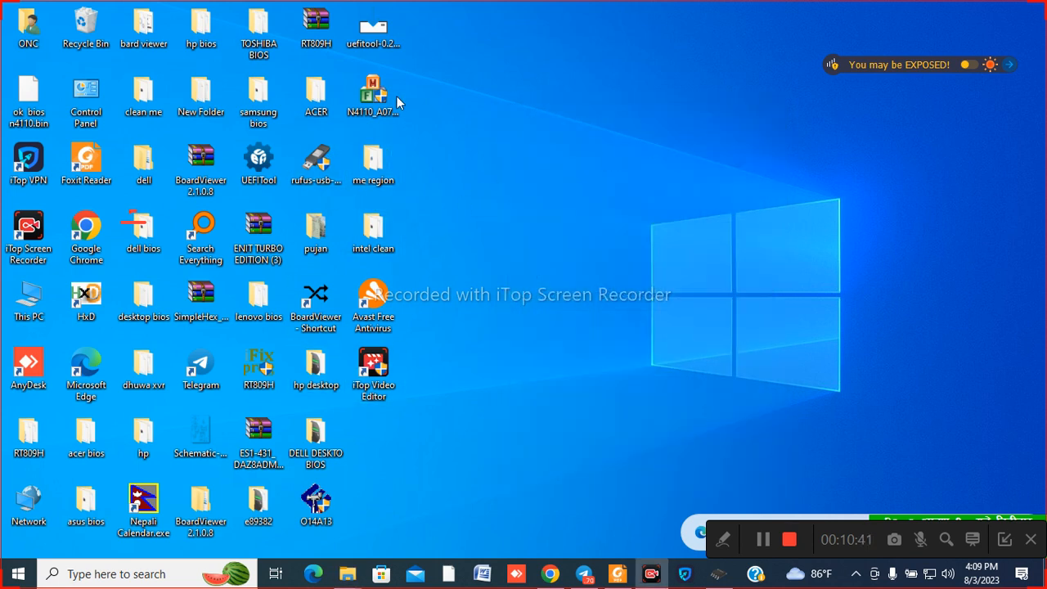
Review the firmware repository archives in the desktop's intel clean folder and minimize its window.
{"action": "double_click", "coordinate": [373, 241]}
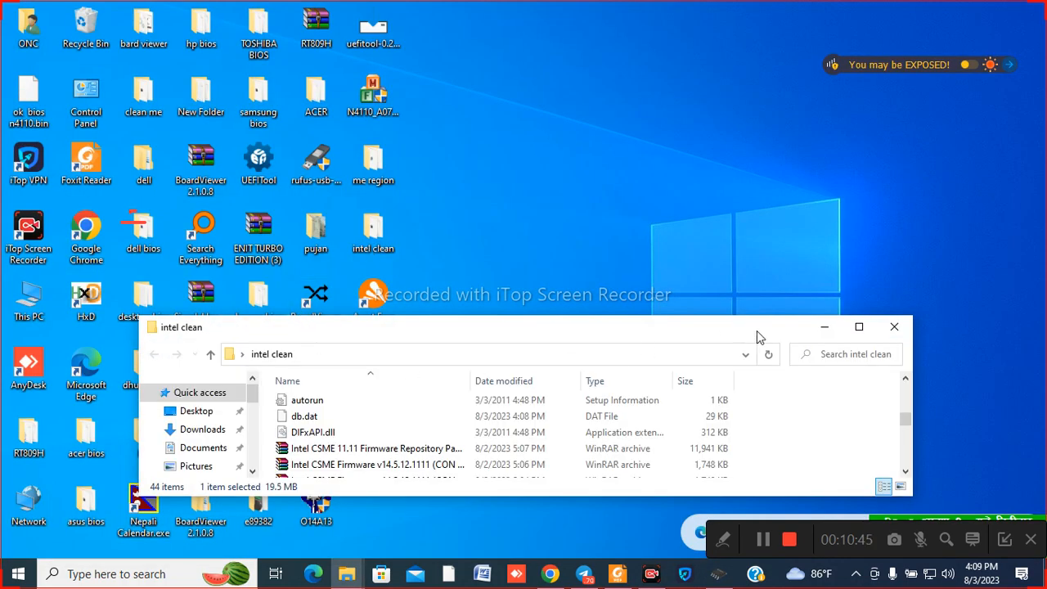
{"action": "left_click", "coordinate": [856, 327]}
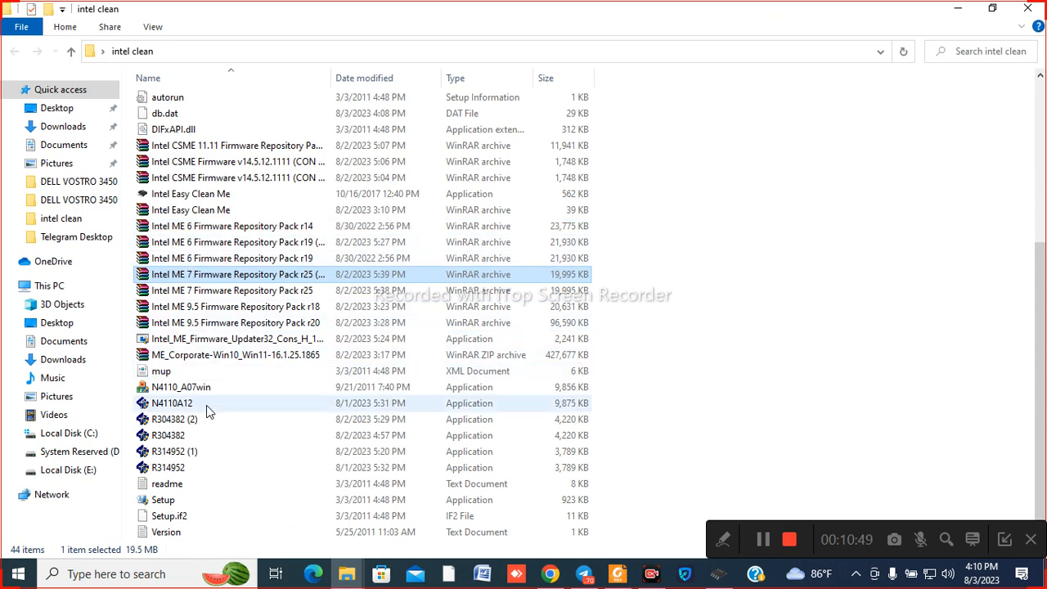
{"action": "left_click", "coordinate": [956, 9]}
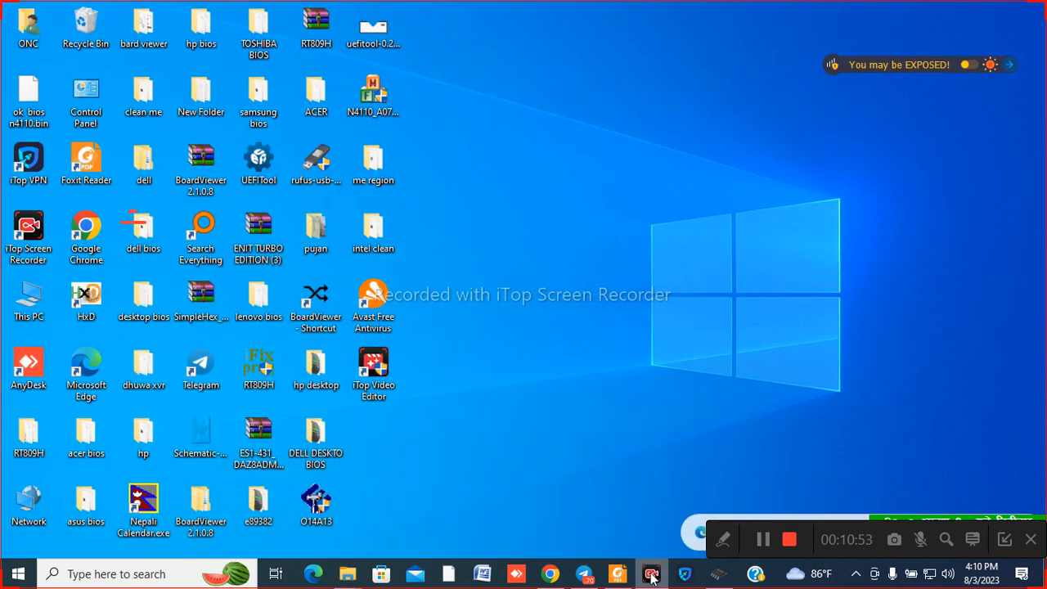
Switch to the Intel ME/TXE injector and load old.BIN from the la-5892p folder in acer bios.
{"action": "left_click", "coordinate": [710, 571]}
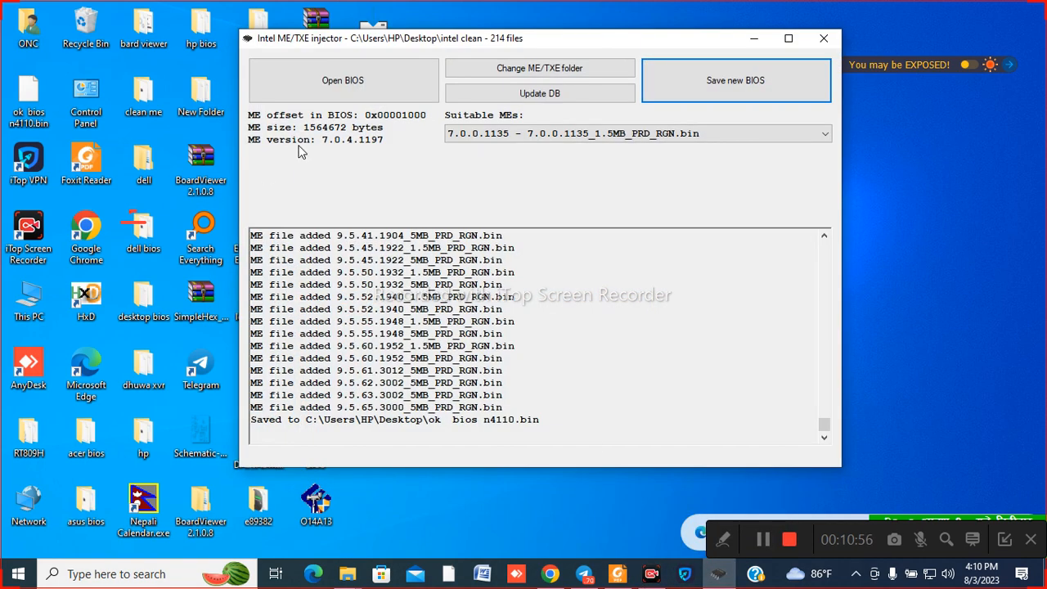
{"action": "left_click", "coordinate": [373, 87]}
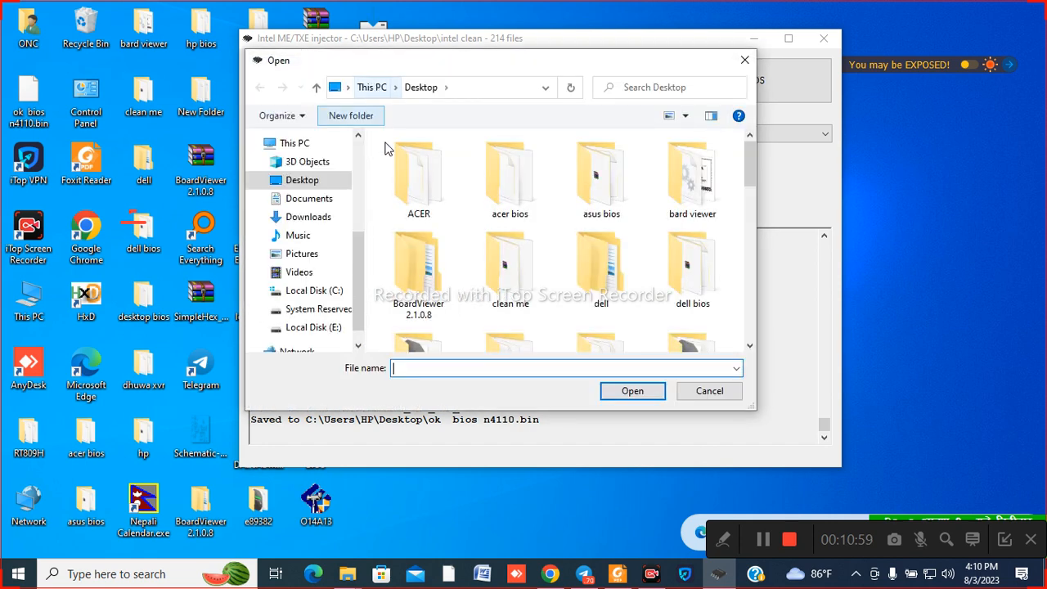
{"action": "double_click", "coordinate": [511, 205]}
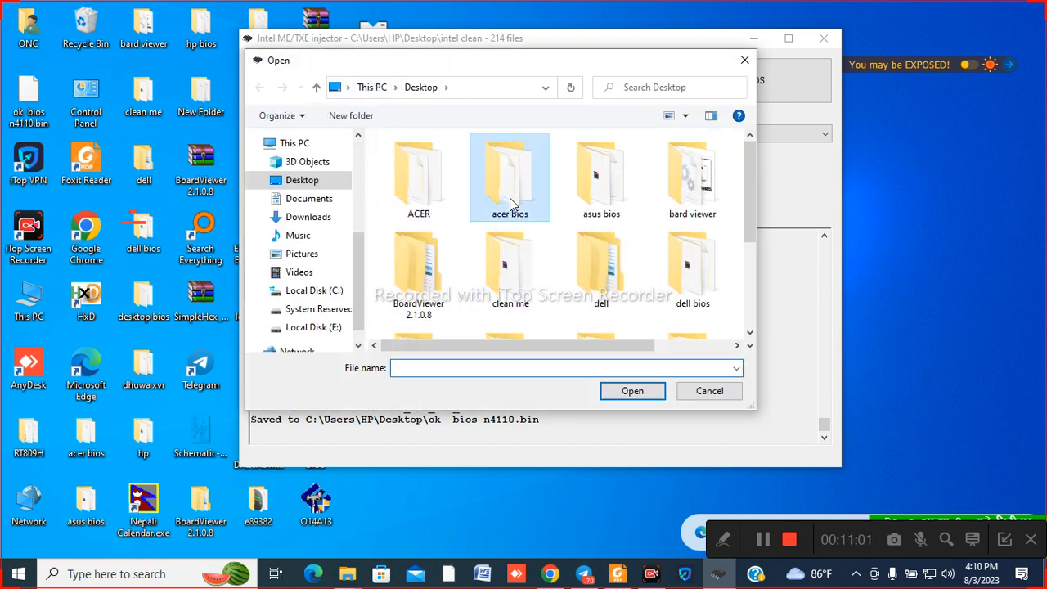
{"action": "double_click", "coordinate": [438, 258]}
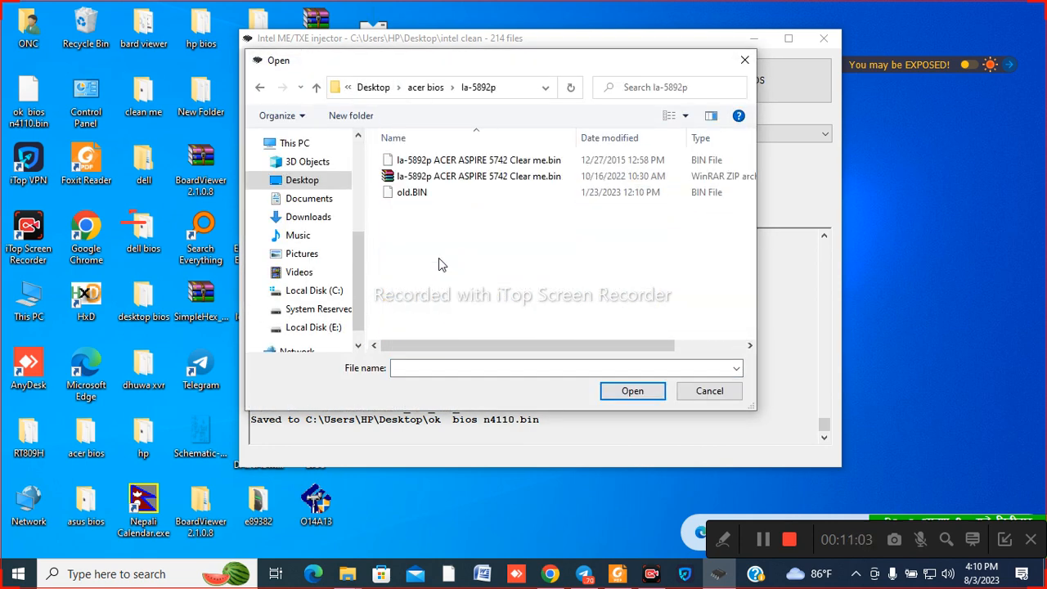
{"action": "left_click", "coordinate": [439, 194]}
{"action": "double_click", "coordinate": [439, 194]}
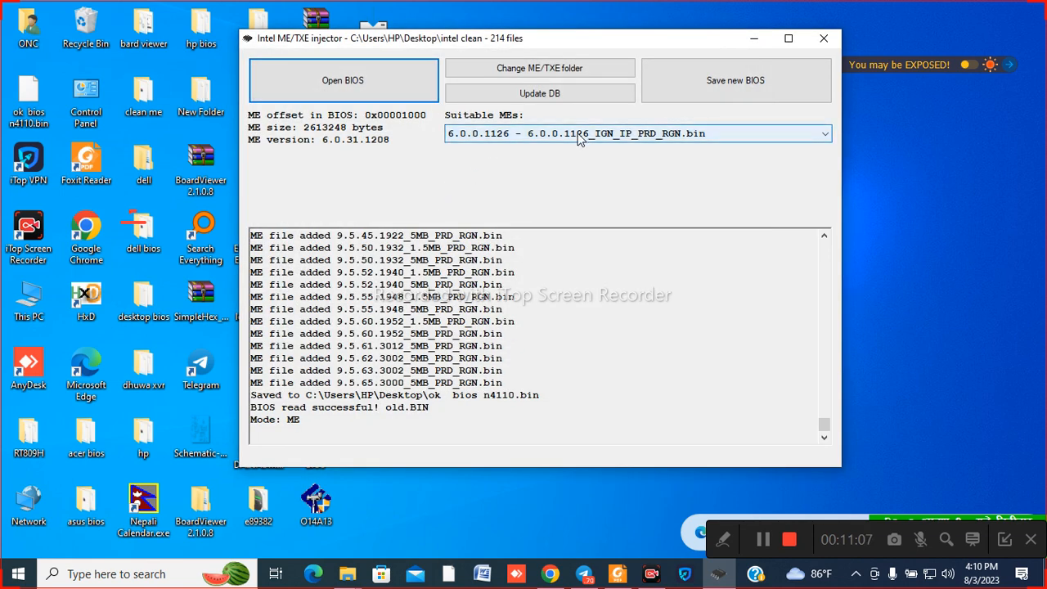
Try to load old.BIN from the la-7321p folder in asus bios as the BIOS.
{"action": "left_click", "coordinate": [354, 78]}
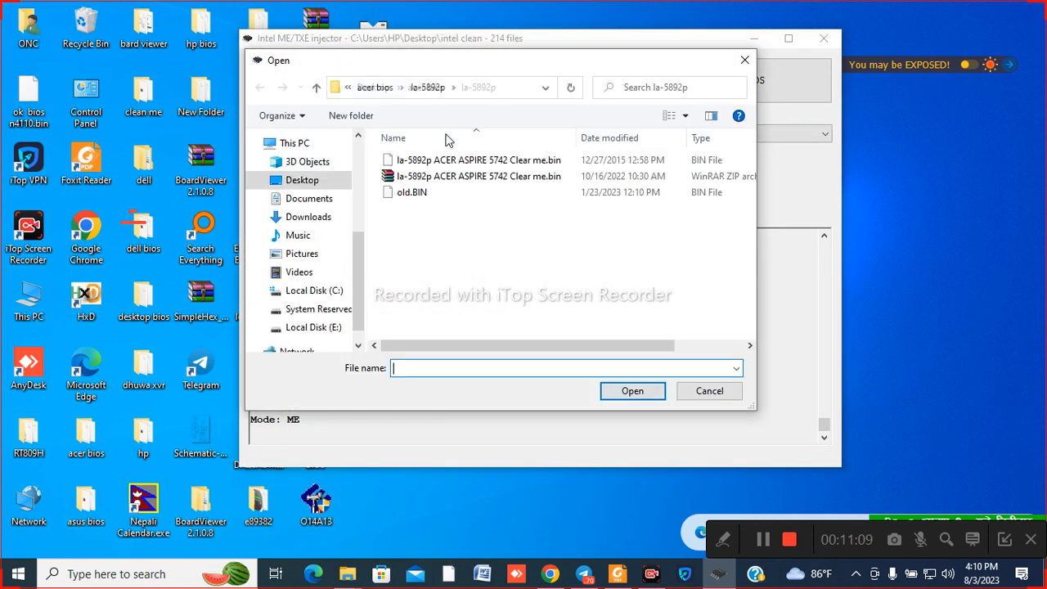
{"action": "left_click", "coordinate": [316, 87]}
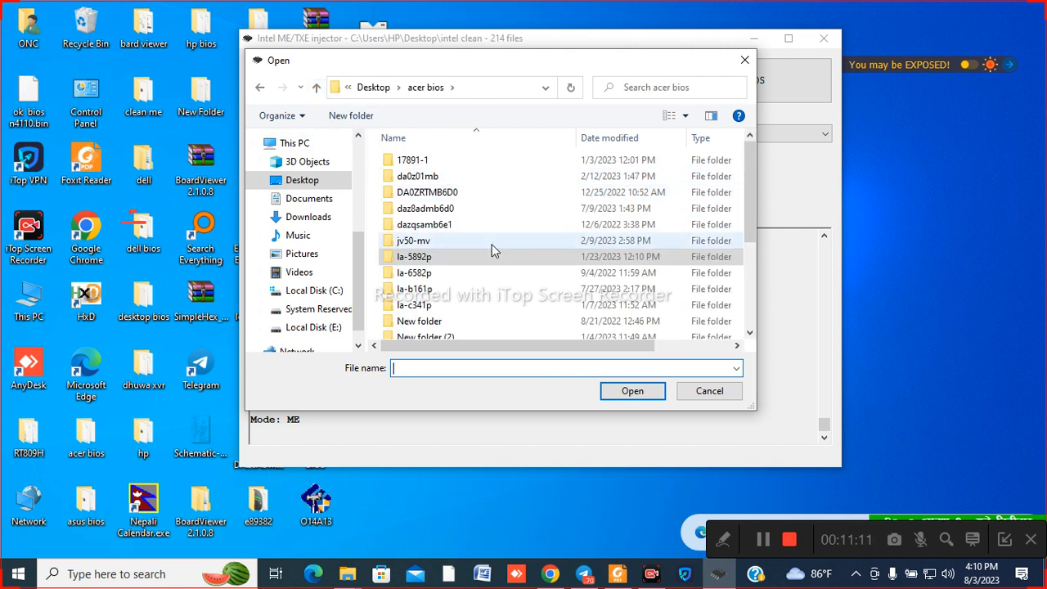
{"action": "left_click", "coordinate": [318, 89]}
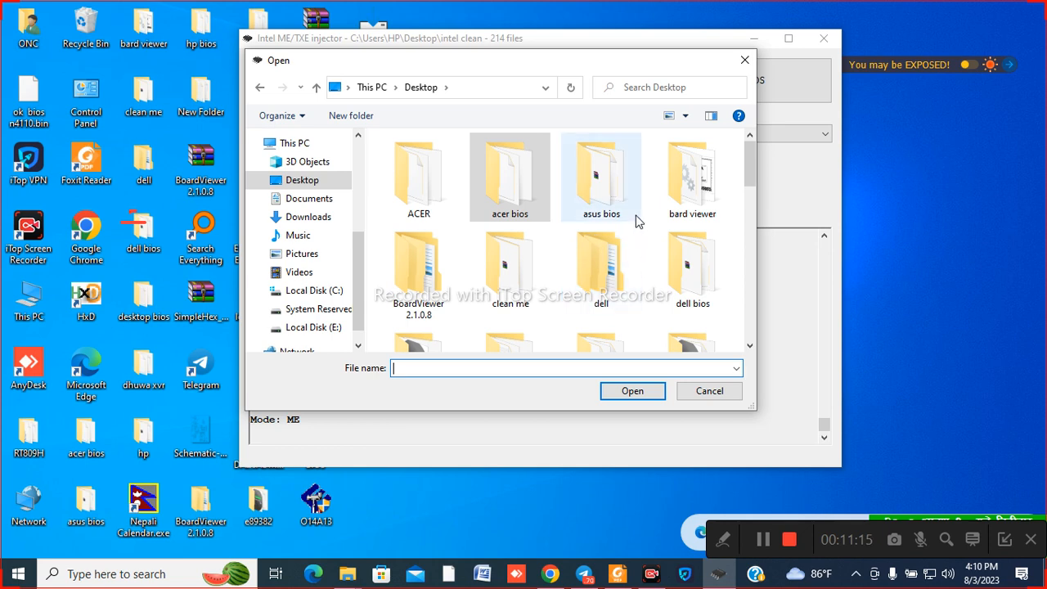
{"action": "double_click", "coordinate": [610, 209]}
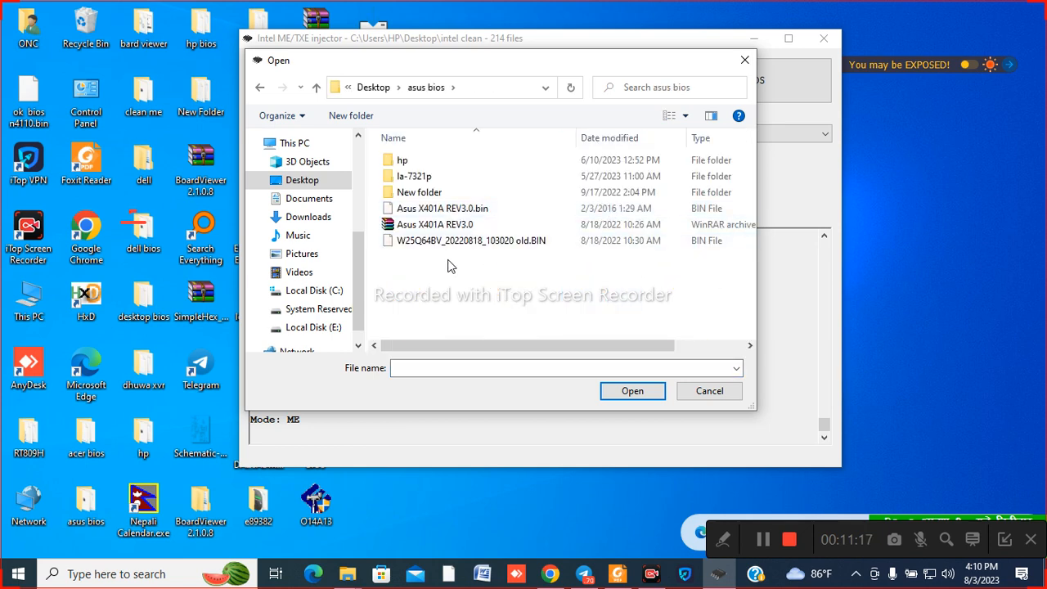
{"action": "double_click", "coordinate": [415, 176]}
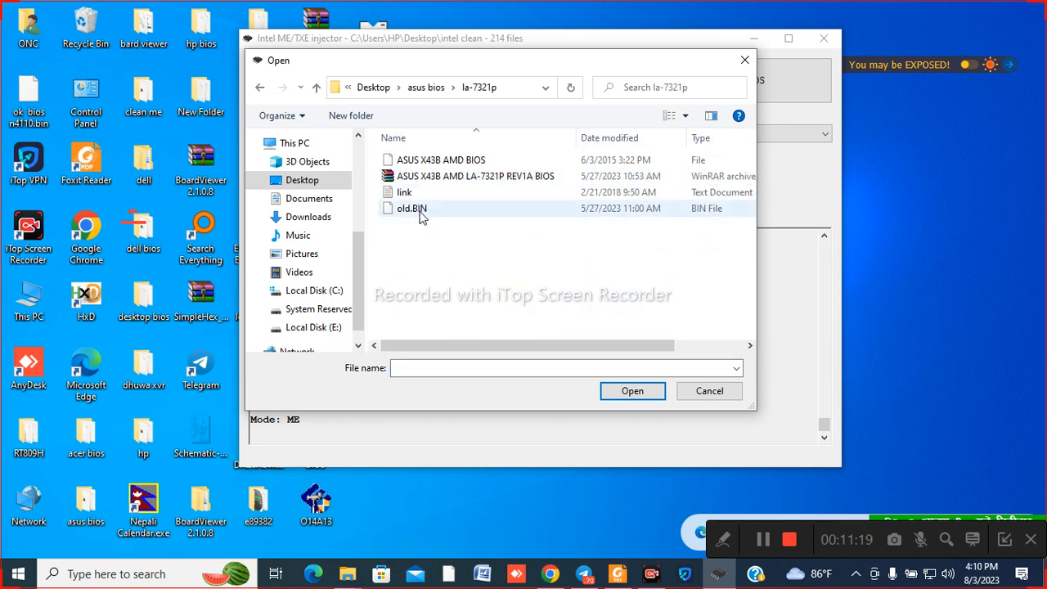
{"action": "double_click", "coordinate": [413, 209]}
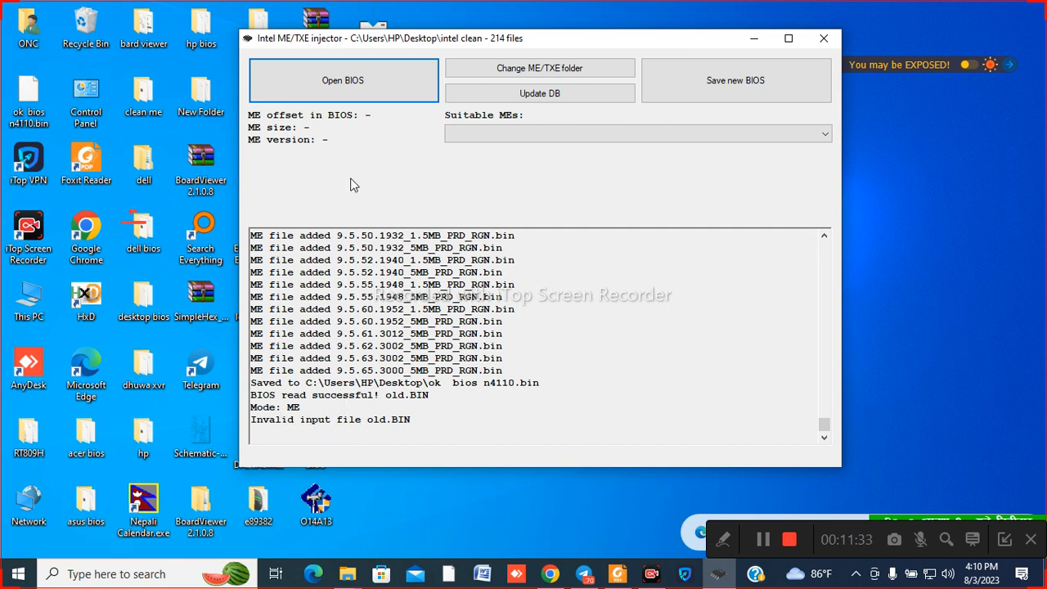
Try to load old my.BIN_StatusRegVal from the desktop bios folder as the BIOS.
{"action": "left_click", "coordinate": [351, 78]}
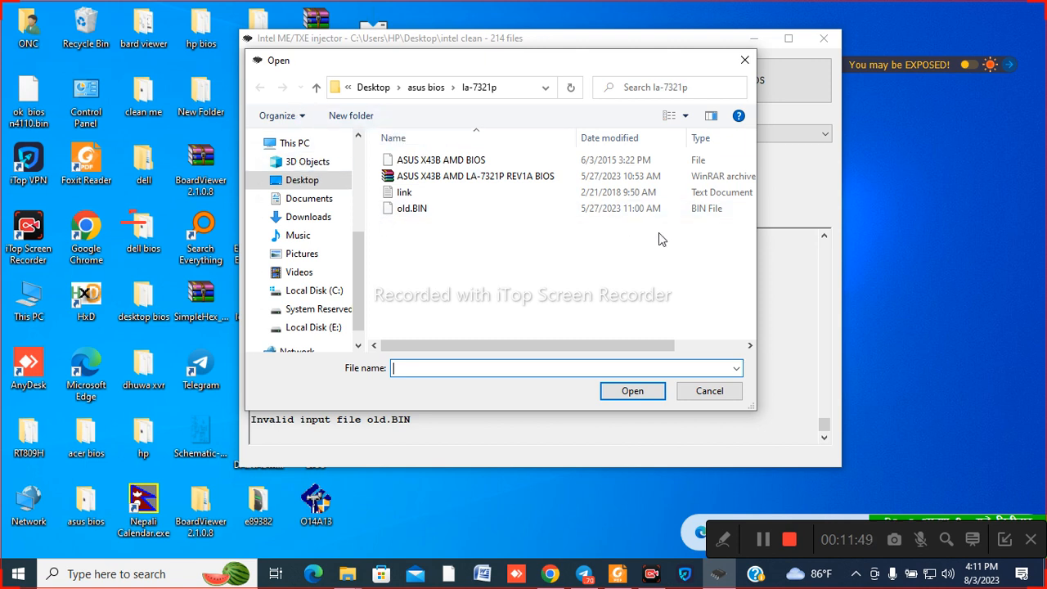
{"action": "left_click", "coordinate": [315, 88]}
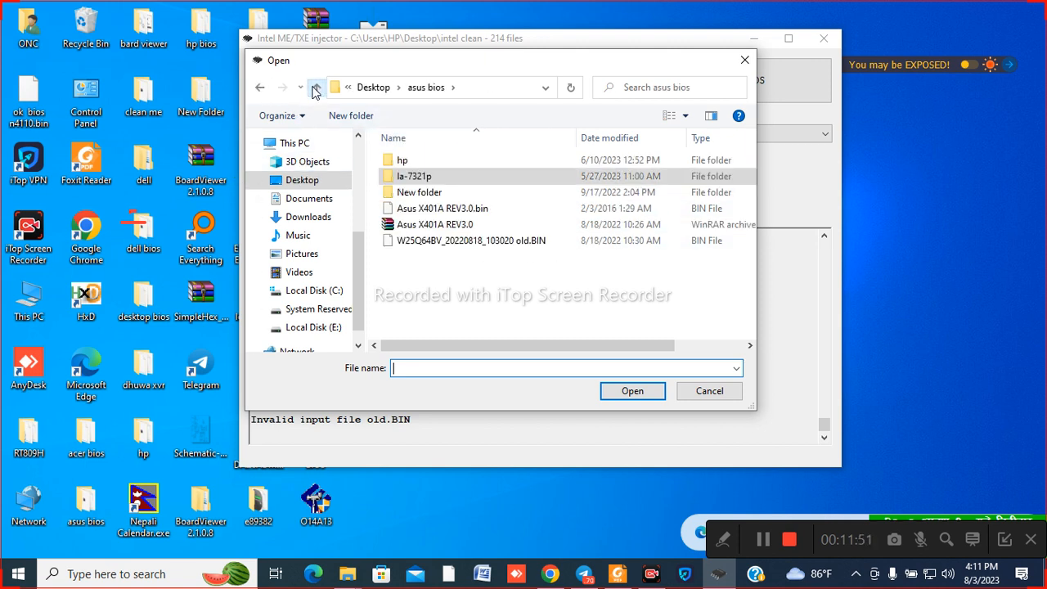
{"action": "left_click", "coordinate": [315, 88]}
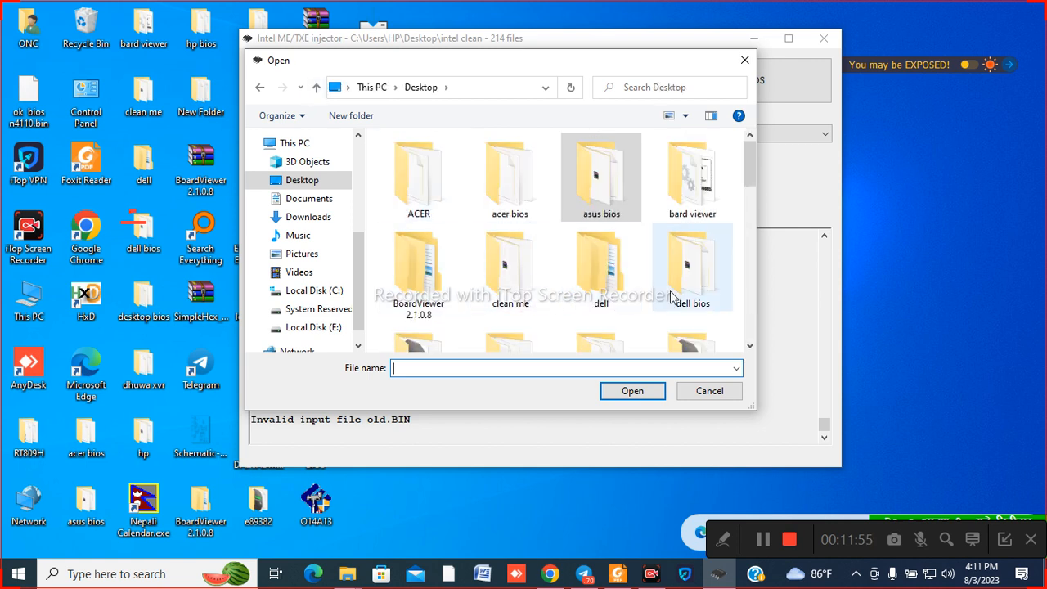
{"action": "scroll", "coordinate": [546, 305], "scroll_direction": "down", "scroll_amount": 1}
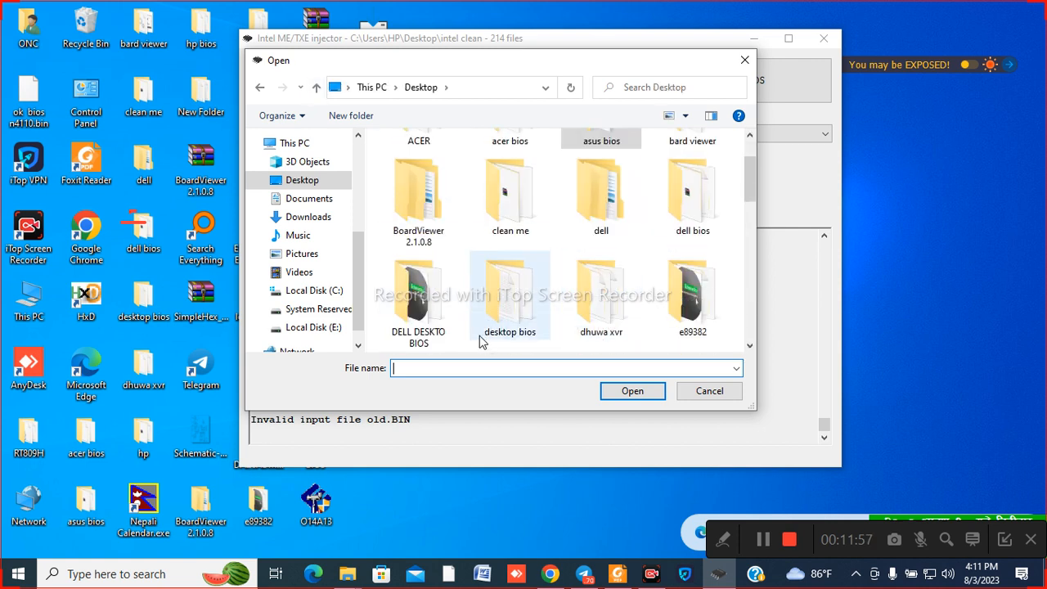
{"action": "double_click", "coordinate": [501, 311]}
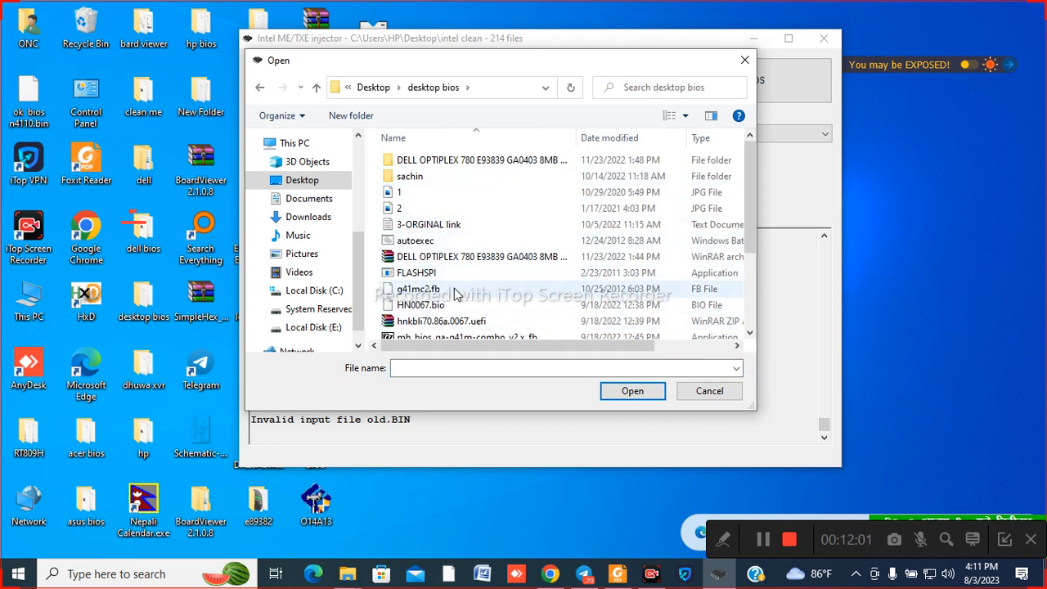
{"action": "scroll", "coordinate": [455, 292], "scroll_direction": "down", "scroll_amount": 3}
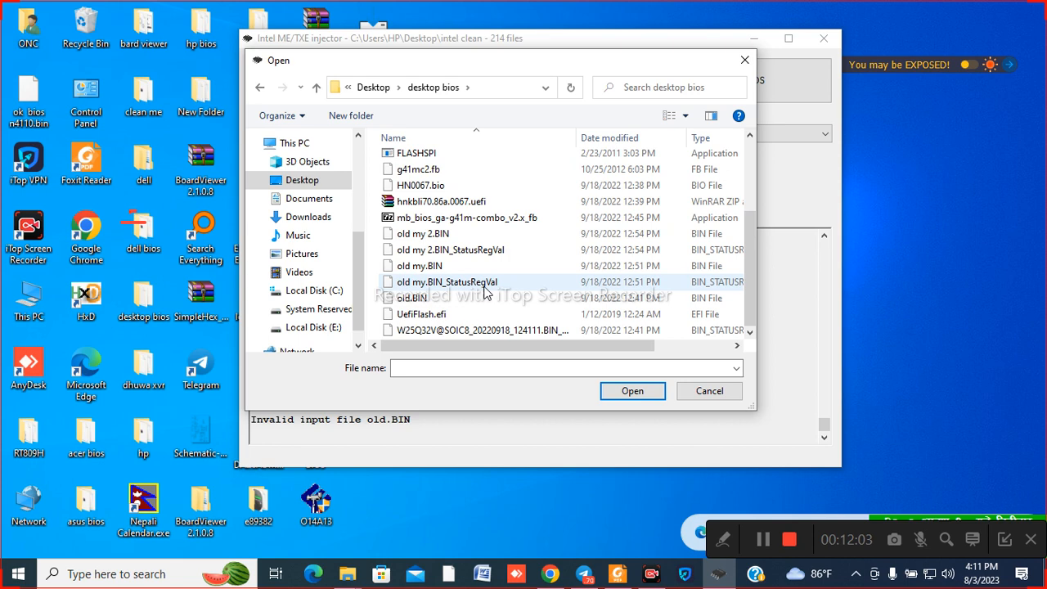
{"action": "double_click", "coordinate": [484, 283]}
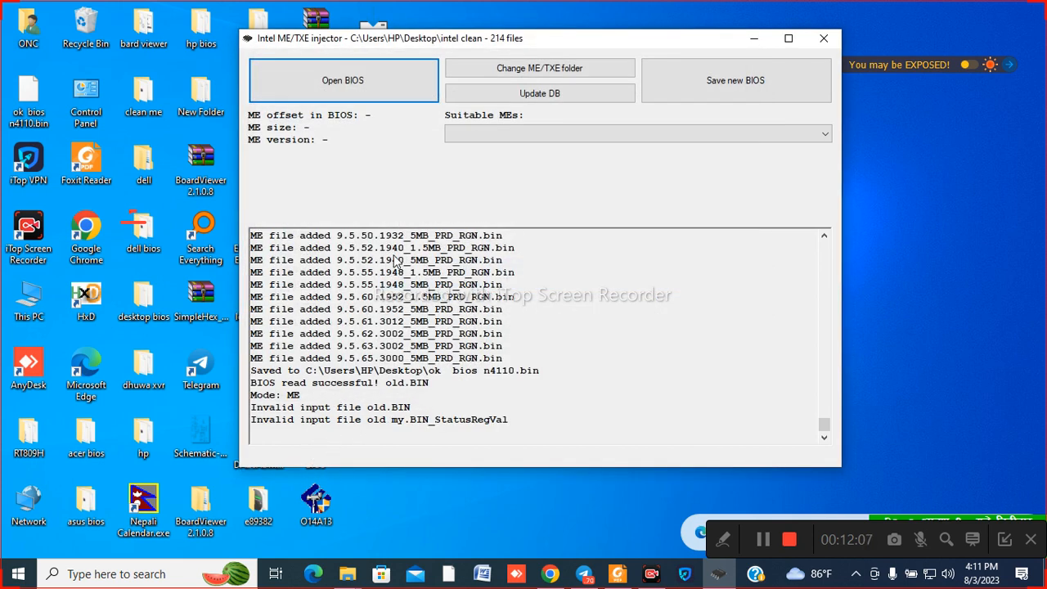
Try to load old.BIN from the la-a996p folder in hp bios on the Desktop as the BIOS.
{"action": "left_click", "coordinate": [371, 82]}
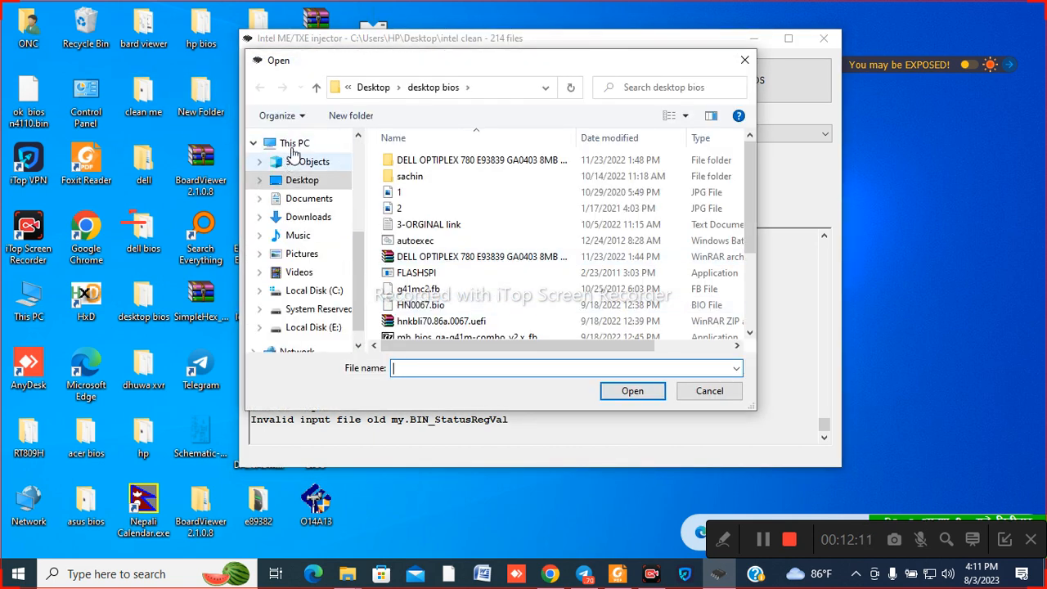
{"action": "left_click", "coordinate": [294, 143]}
{"action": "left_click", "coordinate": [301, 182]}
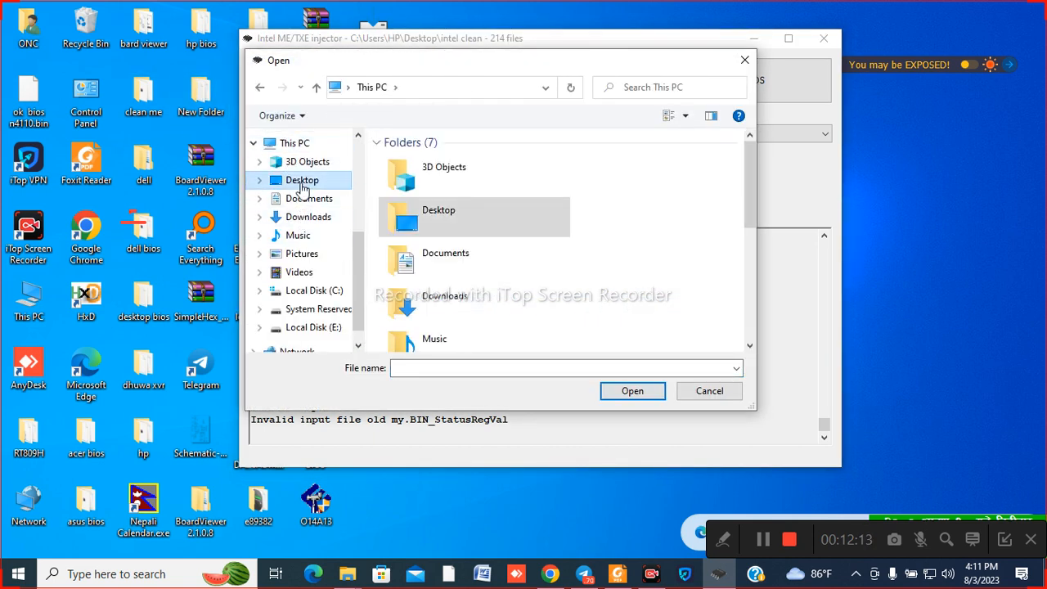
{"action": "scroll", "coordinate": [622, 278], "scroll_direction": "down", "scroll_amount": 2}
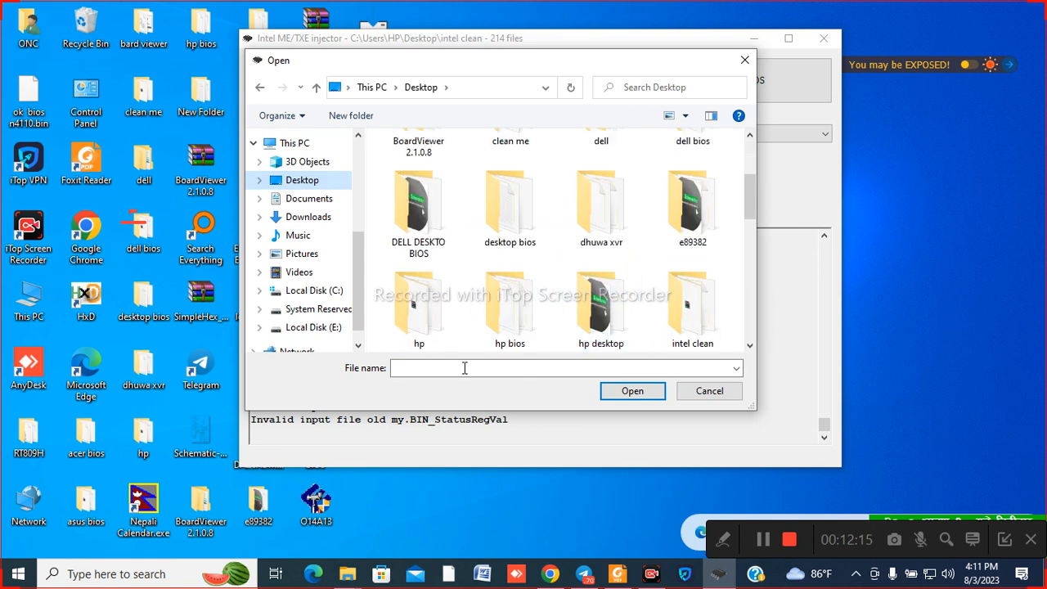
{"action": "double_click", "coordinate": [530, 335]}
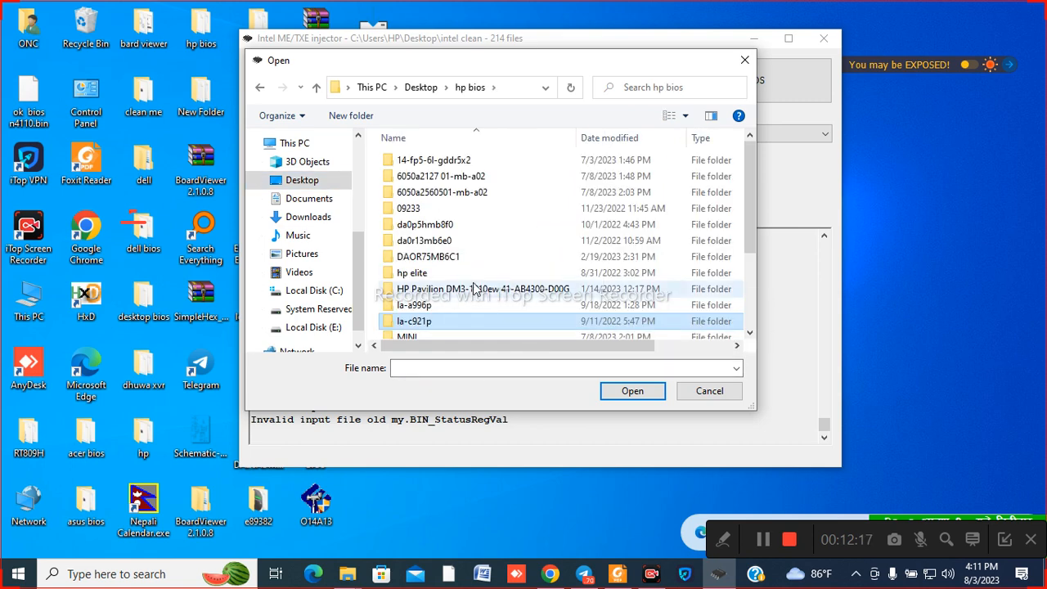
{"action": "double_click", "coordinate": [434, 305]}
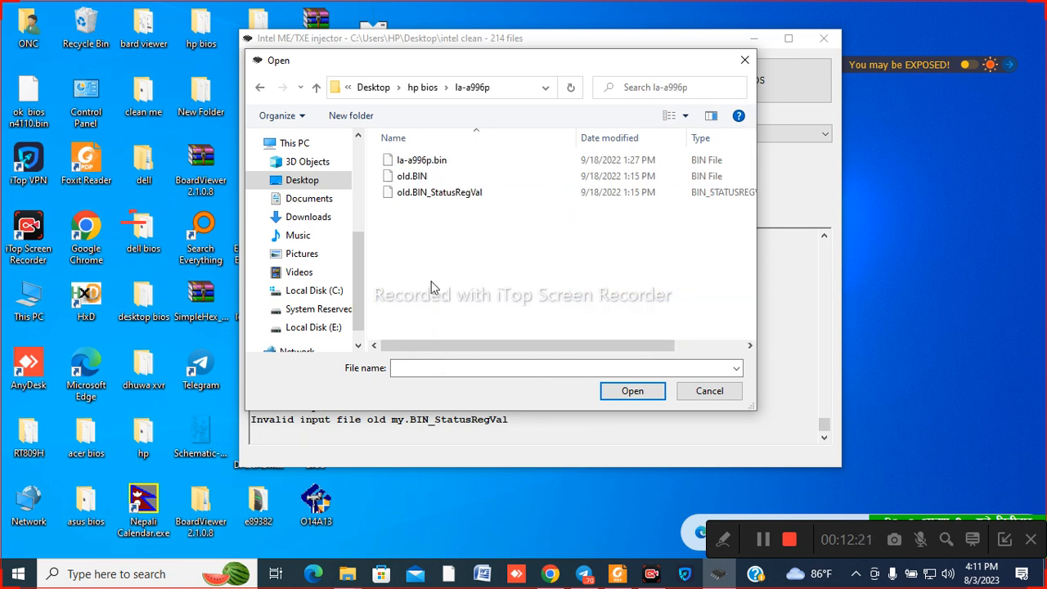
{"action": "double_click", "coordinate": [412, 177]}
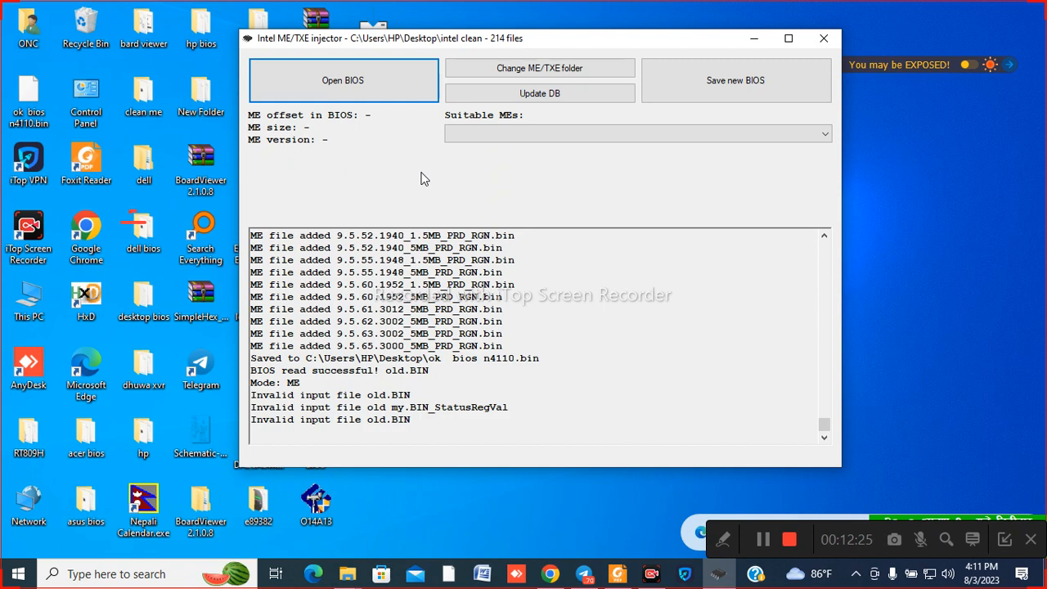
Try old.BIN_StatusRegVal from the la-a996p folder as the BIOS and load old good region bios from the hp bios folder.
{"action": "left_click", "coordinate": [368, 86]}
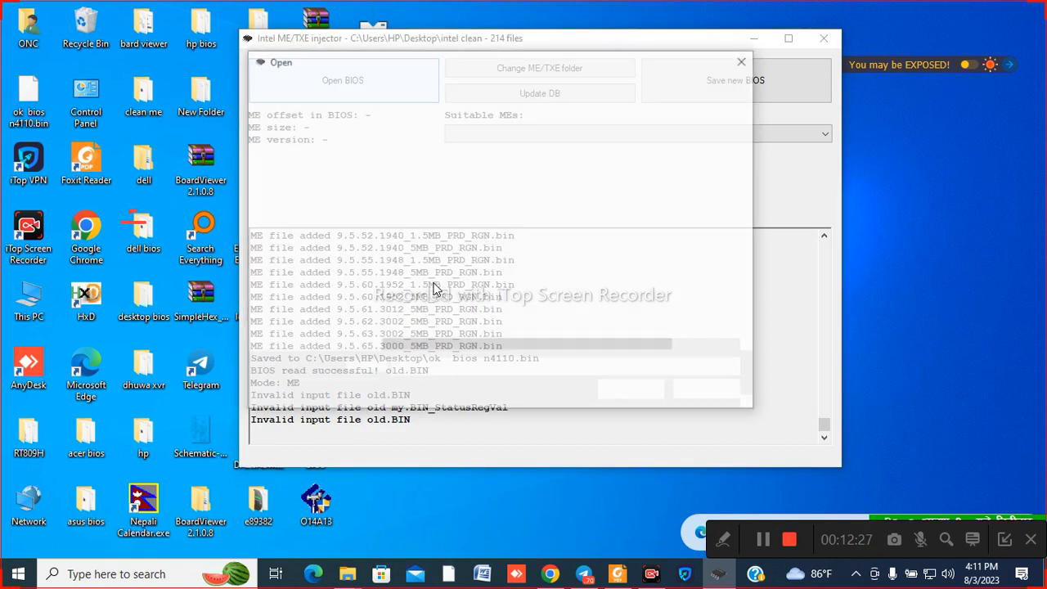
{"action": "double_click", "coordinate": [436, 194]}
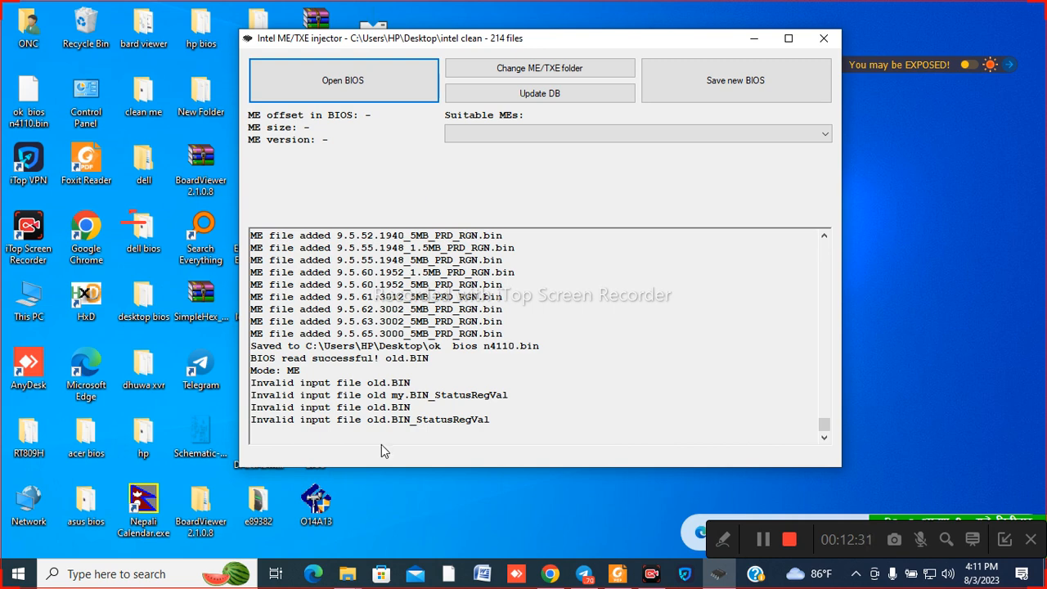
{"action": "left_click", "coordinate": [353, 64]}
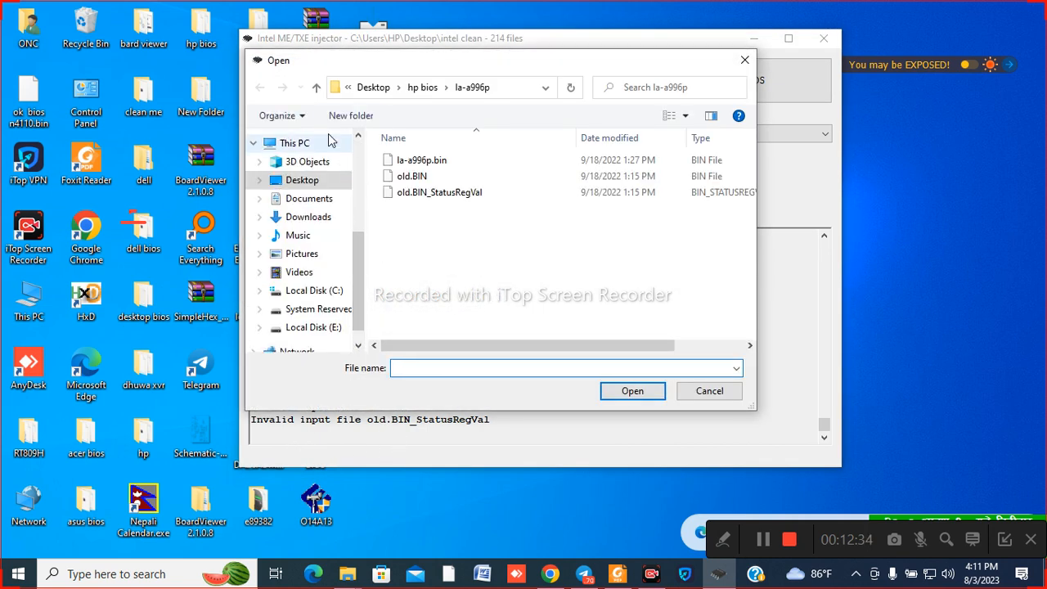
{"action": "left_click", "coordinate": [316, 87]}
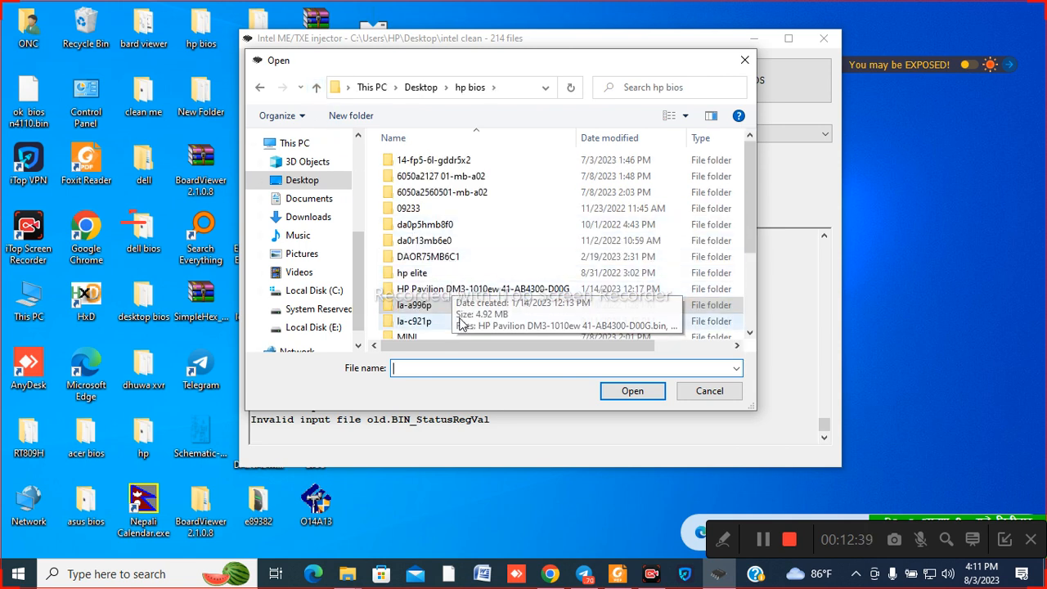
{"action": "left_click_drag", "start_coordinate": [754, 199], "coordinate": [746, 274]}
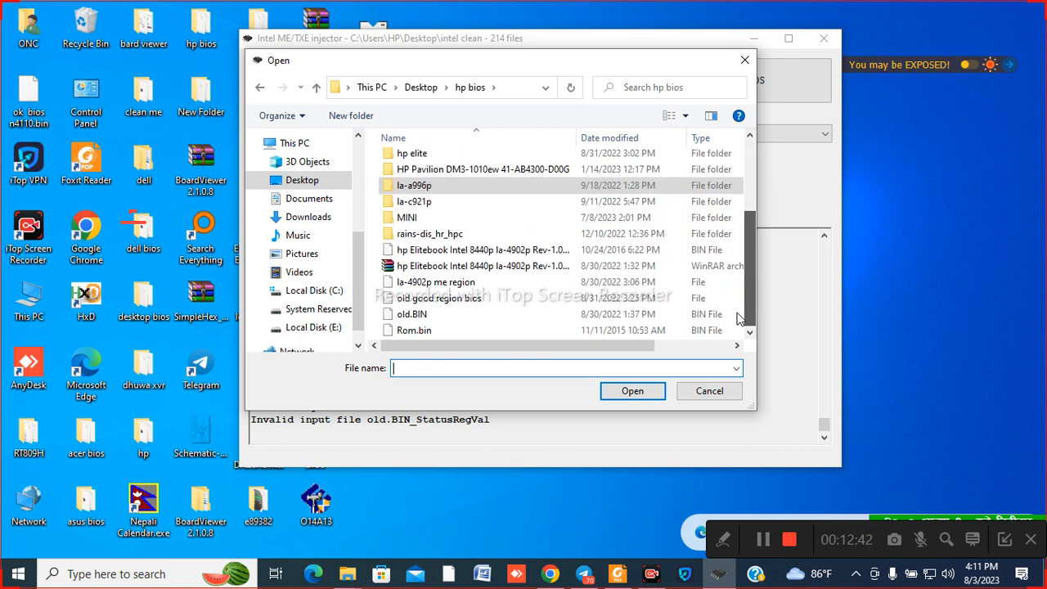
{"action": "double_click", "coordinate": [481, 299]}
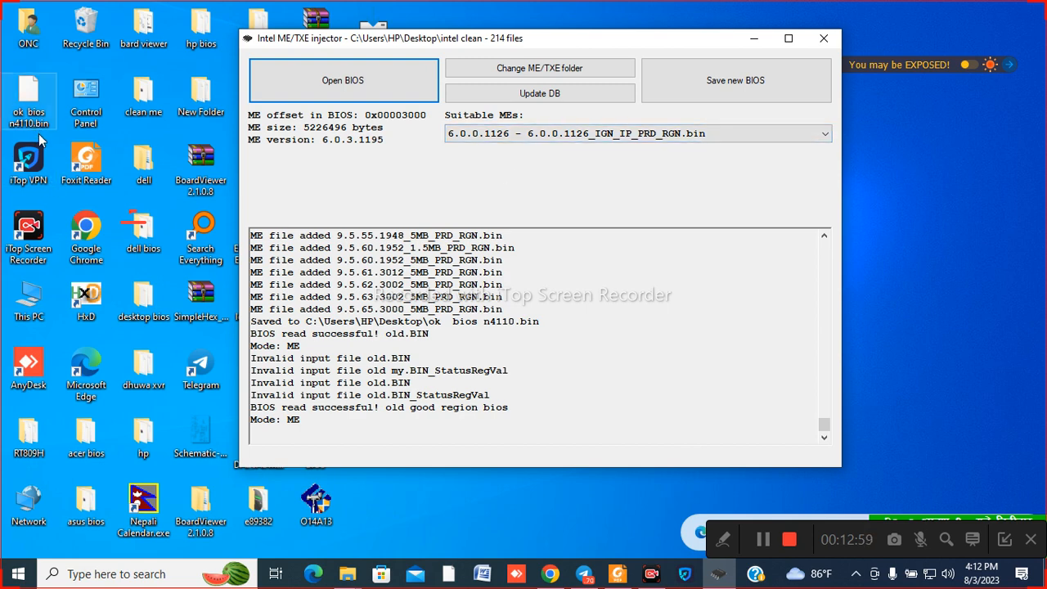
{"action": "left_click", "coordinate": [296, 97]}
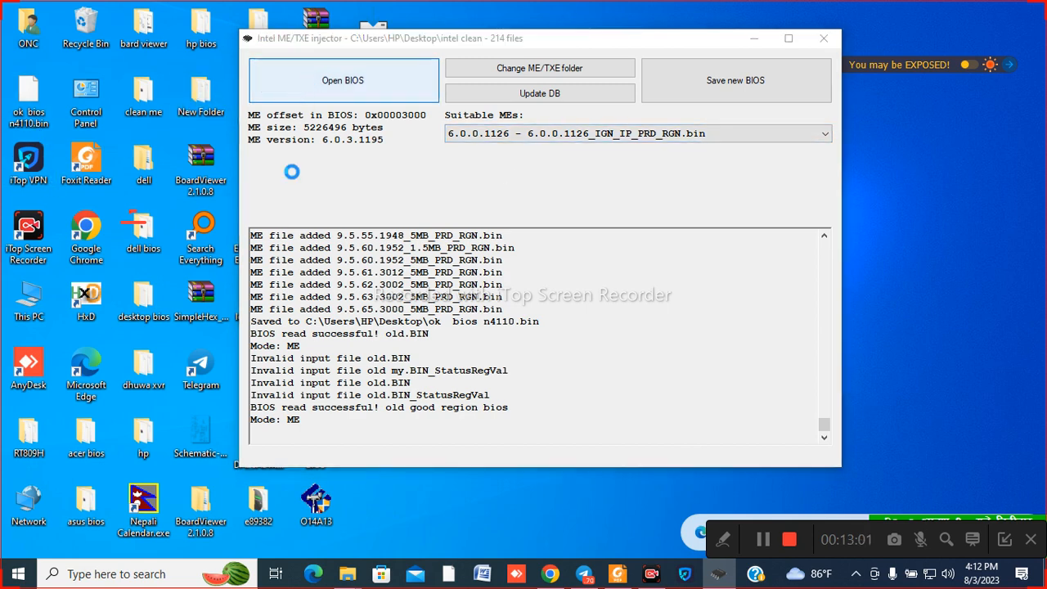
{"action": "scroll", "coordinate": [450, 336], "scroll_direction": "down", "scroll_amount": 3}
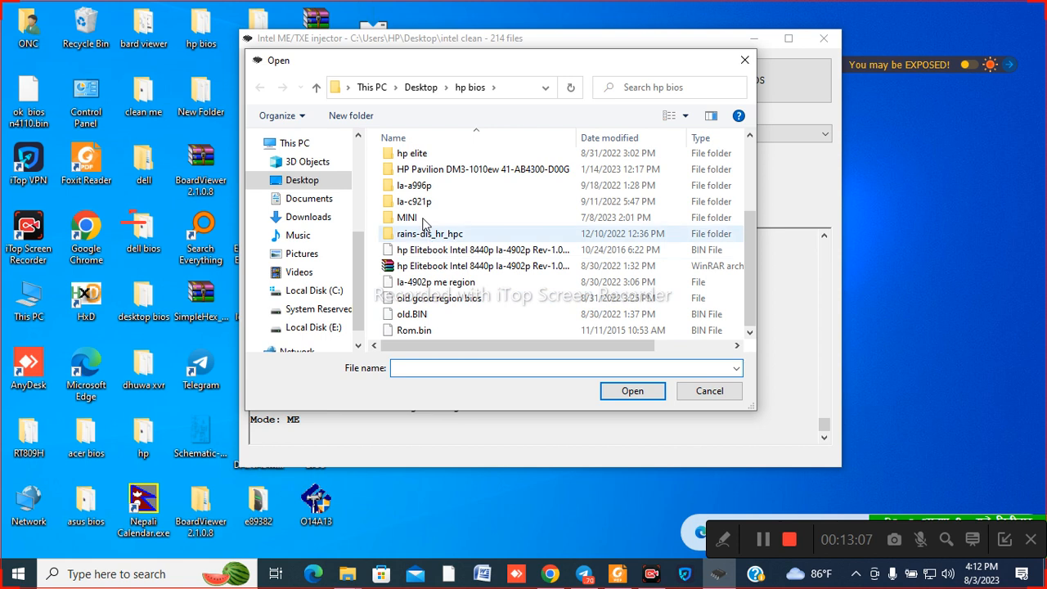
{"action": "left_click", "coordinate": [317, 88]}
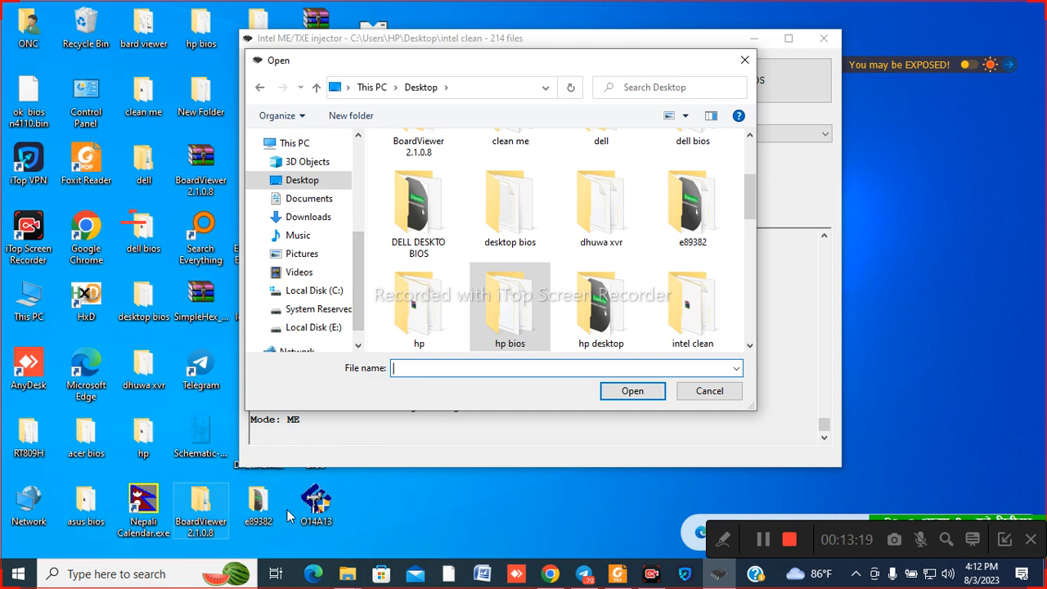
Switch to Chrome and open the video "How to bios program in laptop." from the MAX IT KNOWLEDGE channel's videos.
{"action": "left_click", "coordinate": [549, 577]}
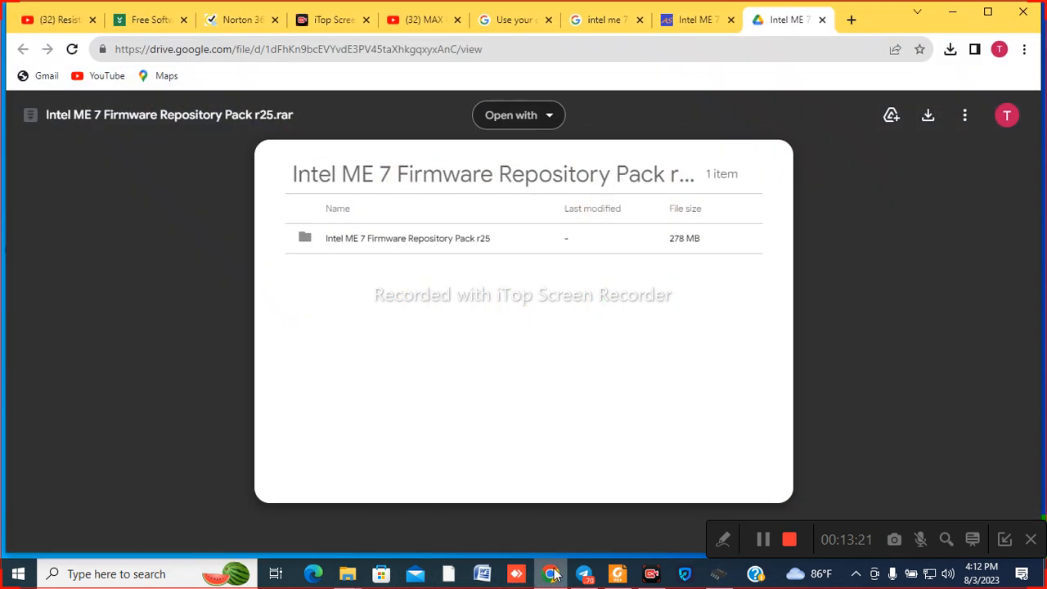
{"action": "left_click", "coordinate": [391, 23]}
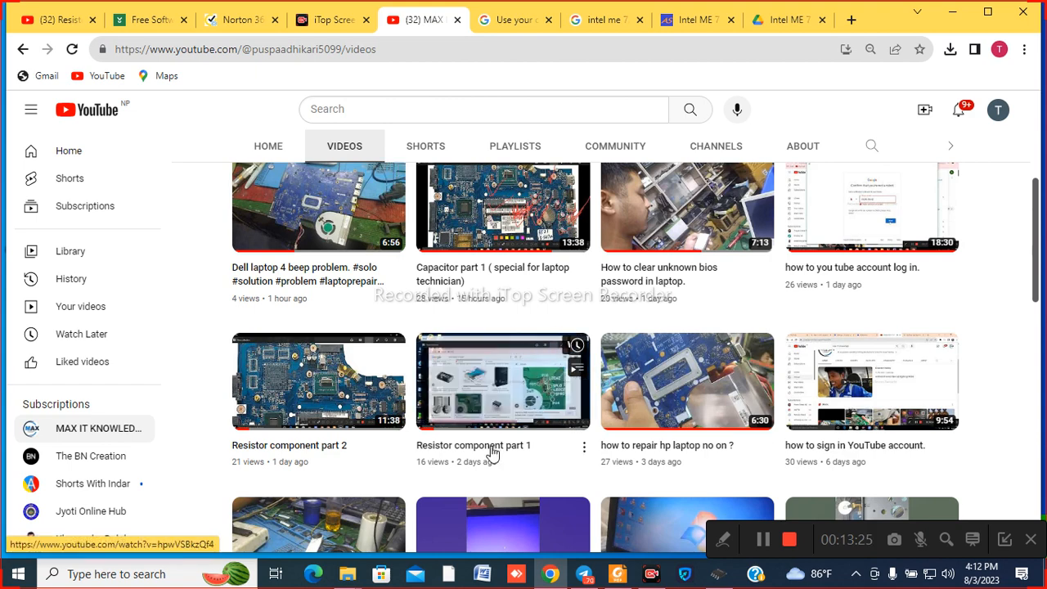
{"action": "scroll", "coordinate": [718, 376], "scroll_direction": "down", "scroll_amount": 1}
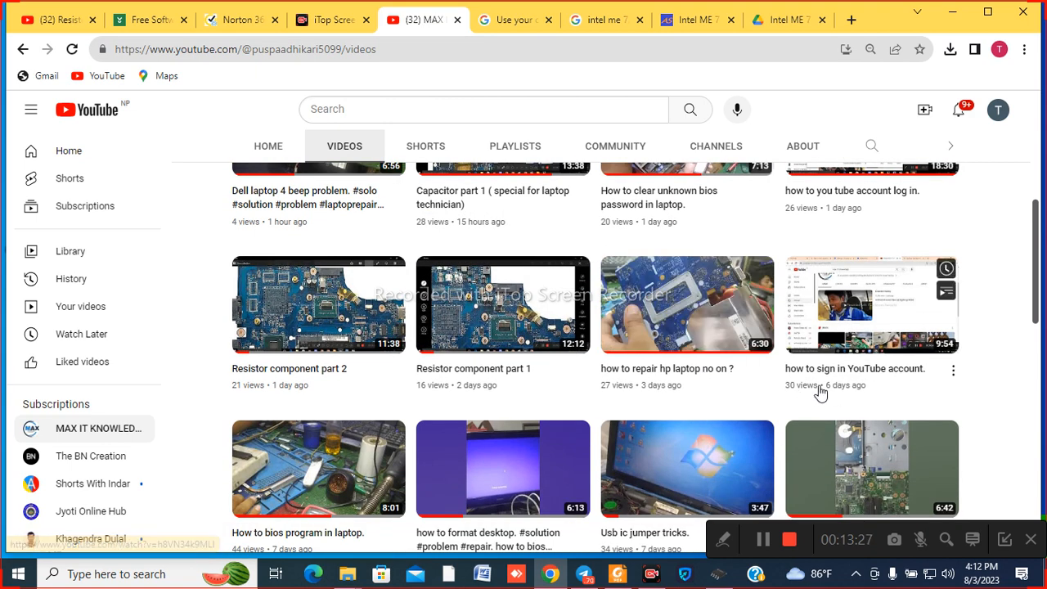
{"action": "scroll", "coordinate": [864, 382], "scroll_direction": "up", "scroll_amount": 2}
{"action": "scroll", "coordinate": [788, 435], "scroll_direction": "up", "scroll_amount": 1}
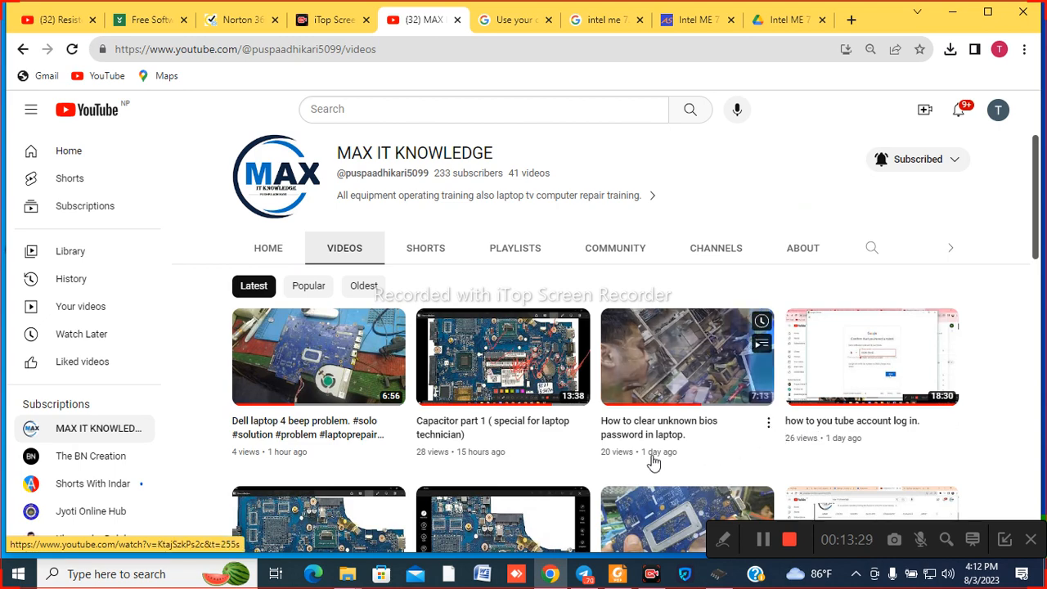
{"action": "scroll", "coordinate": [654, 460], "scroll_direction": "down", "scroll_amount": 3}
{"action": "scroll", "coordinate": [417, 501], "scroll_direction": "down", "scroll_amount": 1}
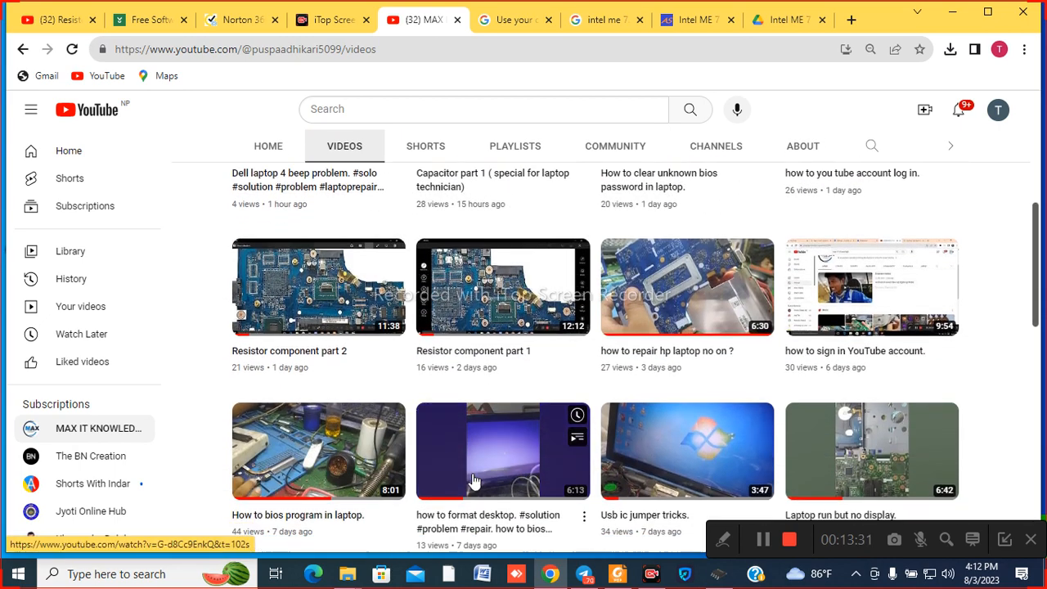
{"action": "left_click", "coordinate": [319, 415]}
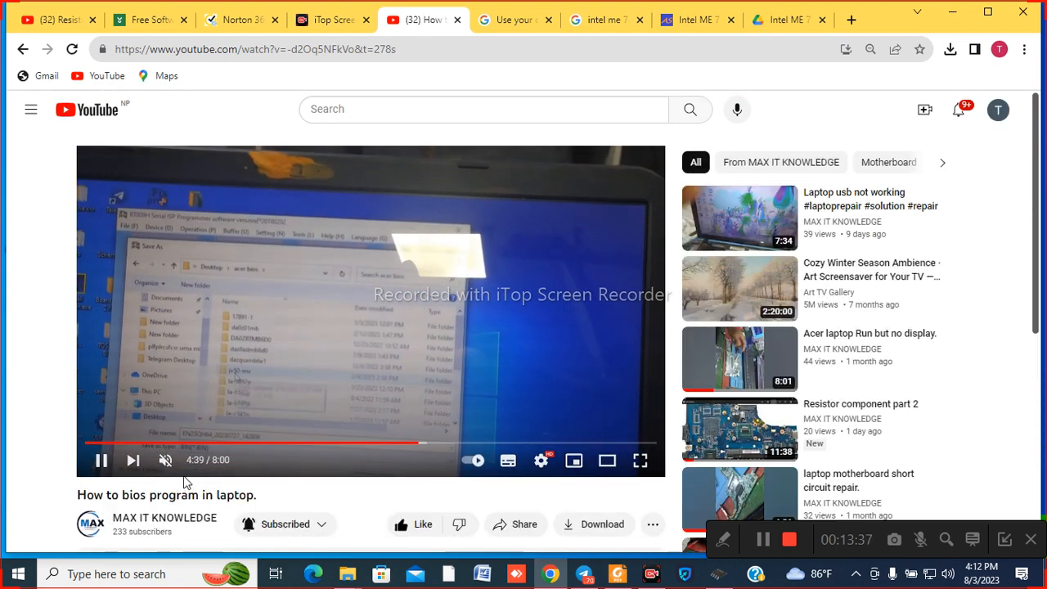
Unmute the video, jump back to its first minute, pause it at 0:57 and minimize the browser.
{"action": "left_click", "coordinate": [165, 460]}
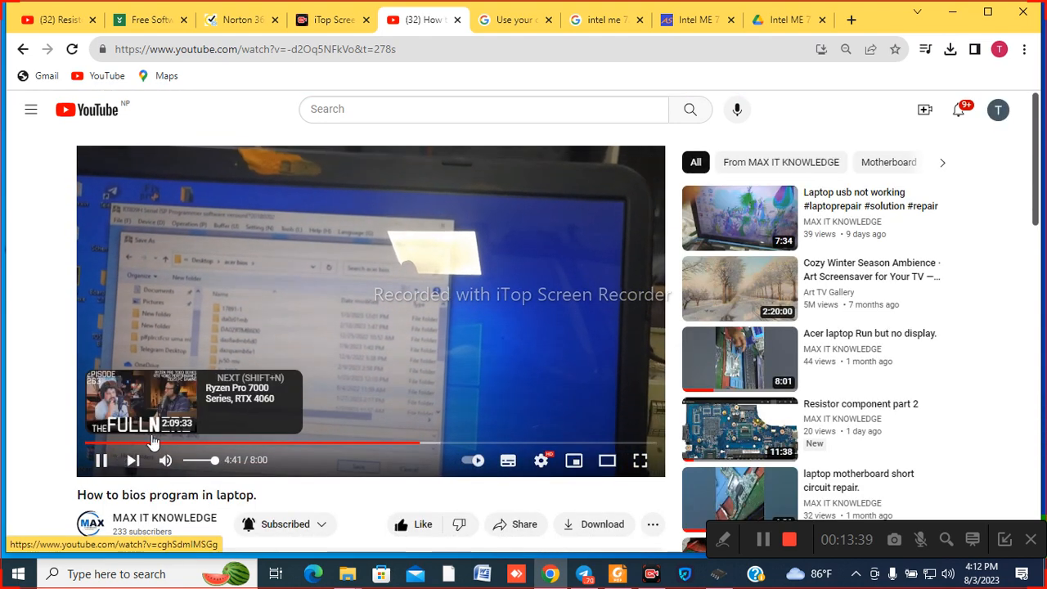
{"action": "left_click", "coordinate": [142, 445]}
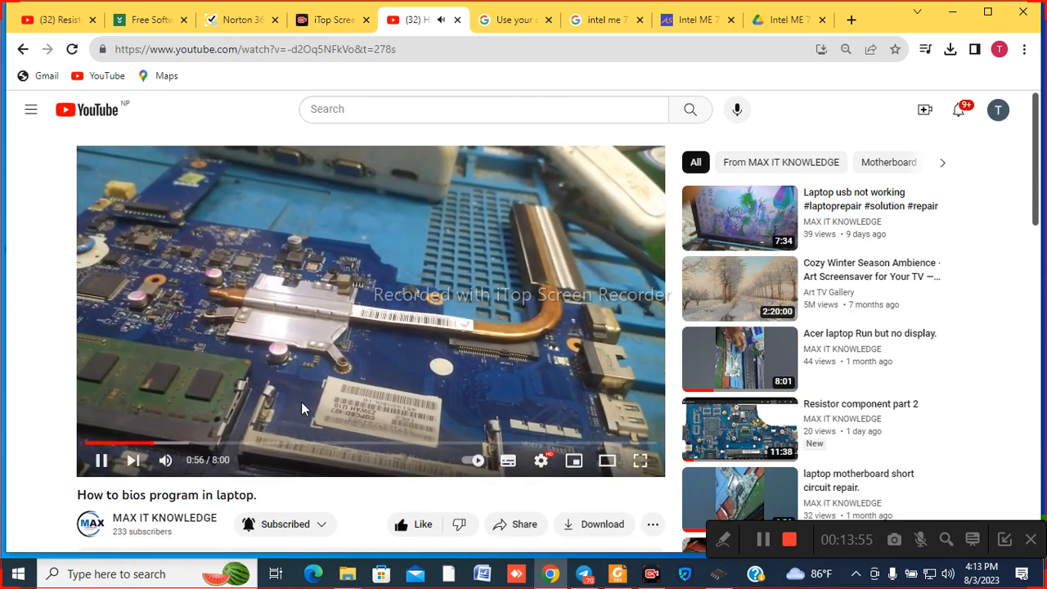
{"action": "left_click", "coordinate": [100, 460]}
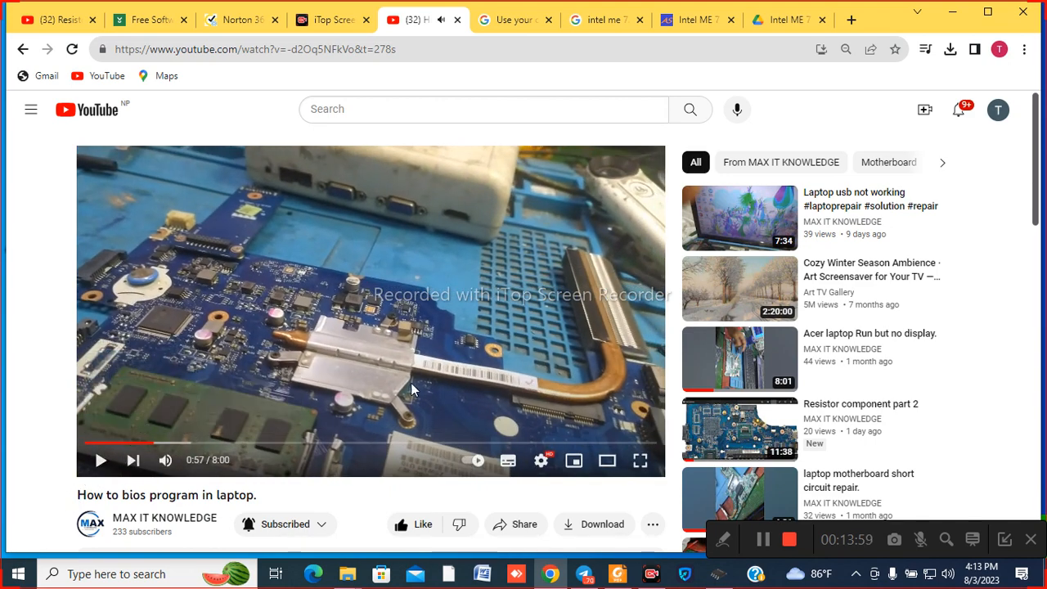
{"action": "left_click", "coordinate": [965, 23]}
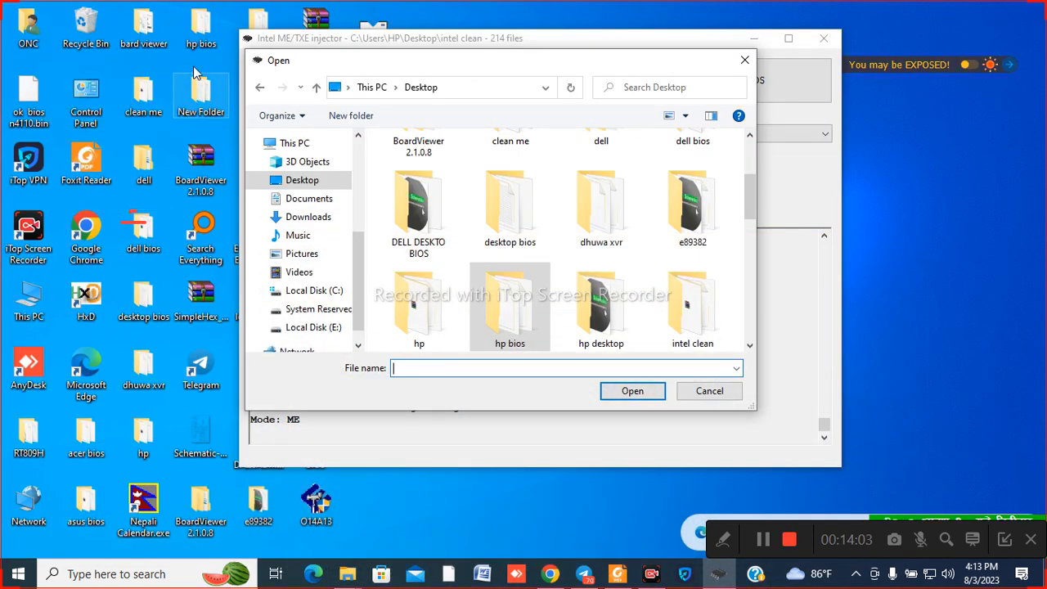
Open the la-9104p folder in dell bios on the Desktop and try to open old.BIN directly, dismissing the app prompt.
{"action": "left_click", "coordinate": [146, 244]}
{"action": "double_click", "coordinate": [145, 244]}
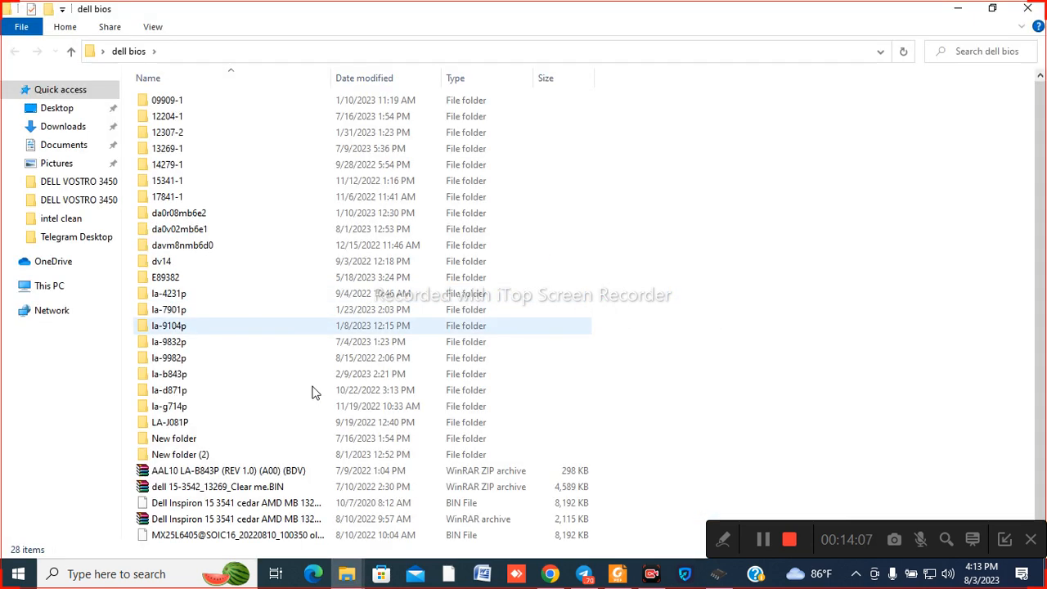
{"action": "double_click", "coordinate": [180, 327]}
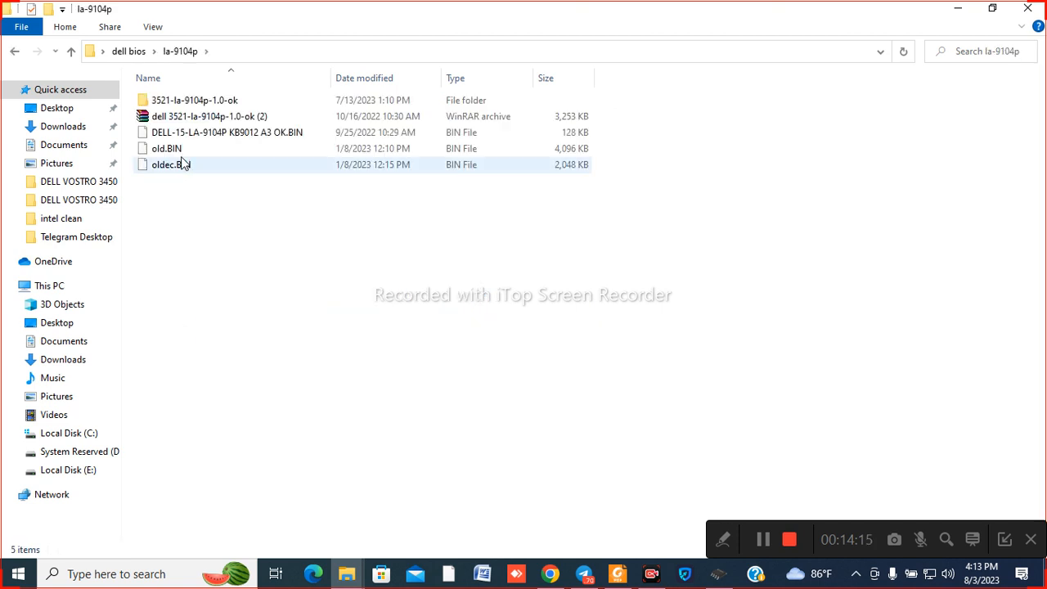
{"action": "double_click", "coordinate": [182, 152]}
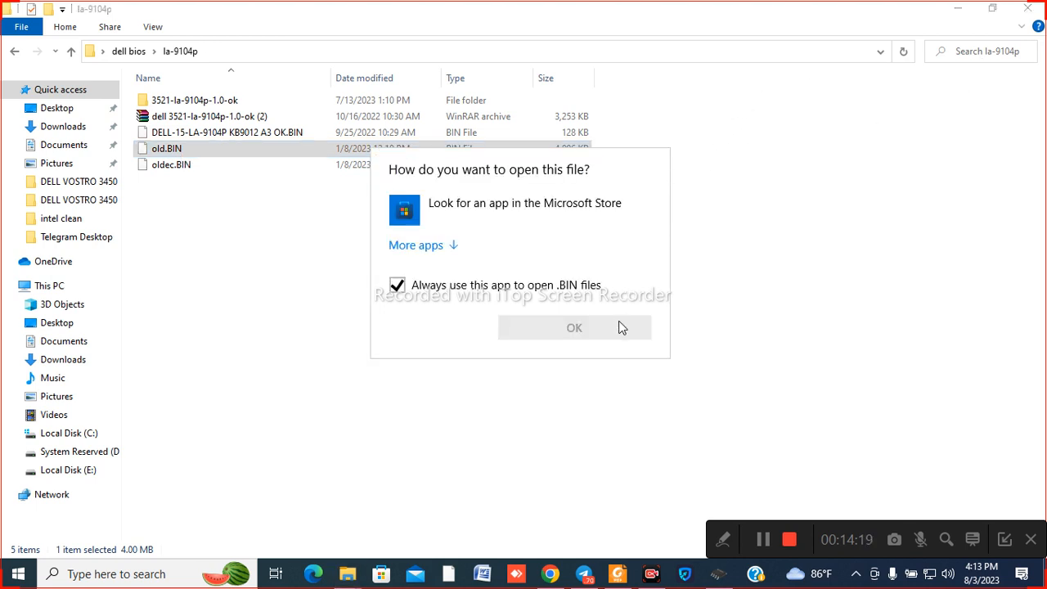
{"action": "left_click", "coordinate": [826, 205]}
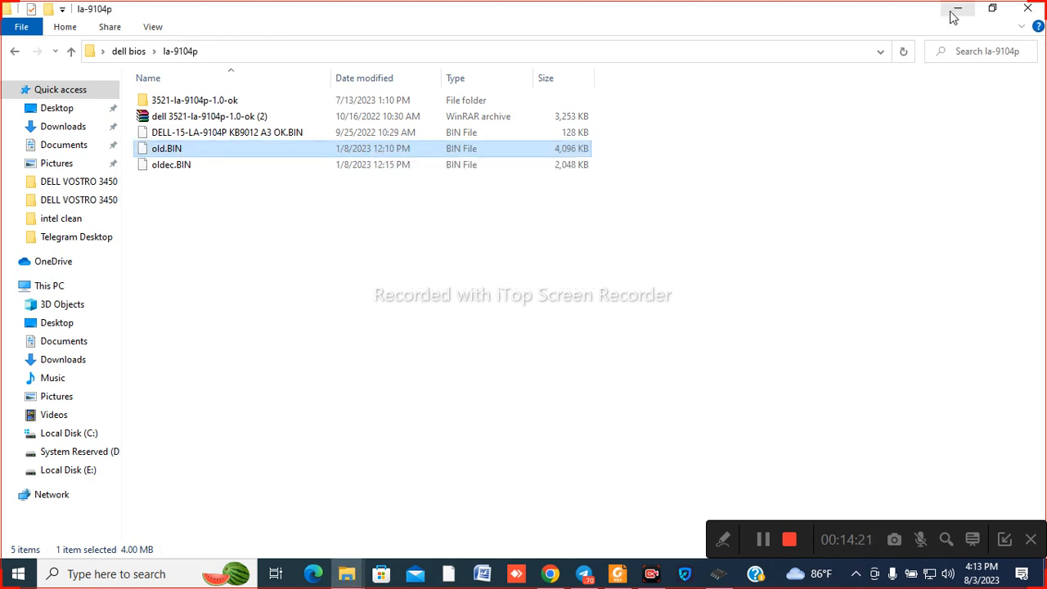
Switch to the Intel ME/TXE injector and try to load oldec.BIN from the la-9104p folder in dell bios.
{"action": "left_click", "coordinate": [718, 574]}
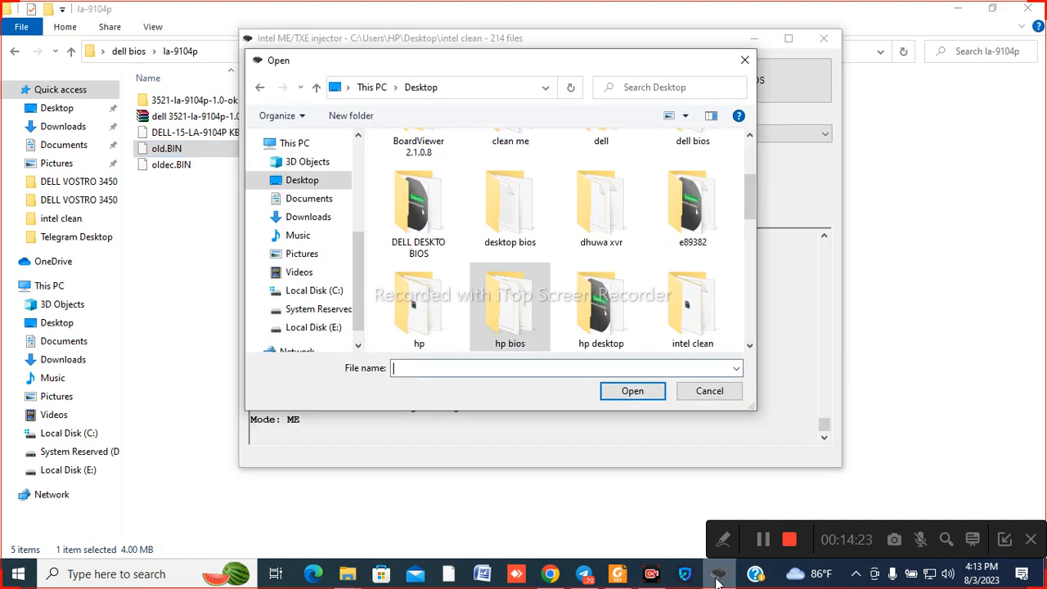
{"action": "left_click", "coordinate": [744, 60]}
{"action": "left_click", "coordinate": [286, 76]}
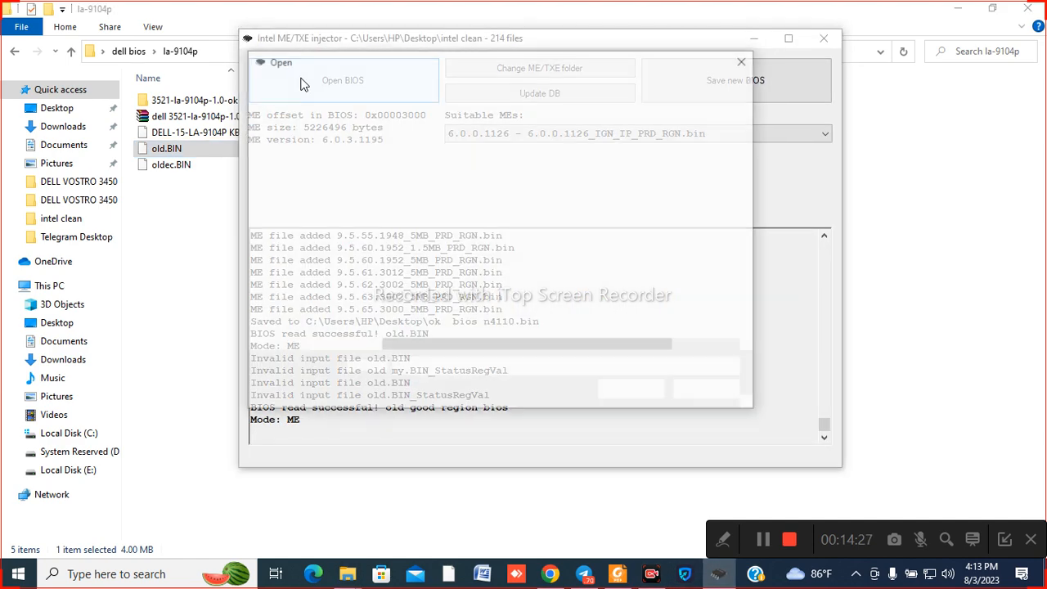
{"action": "left_click", "coordinate": [294, 180]}
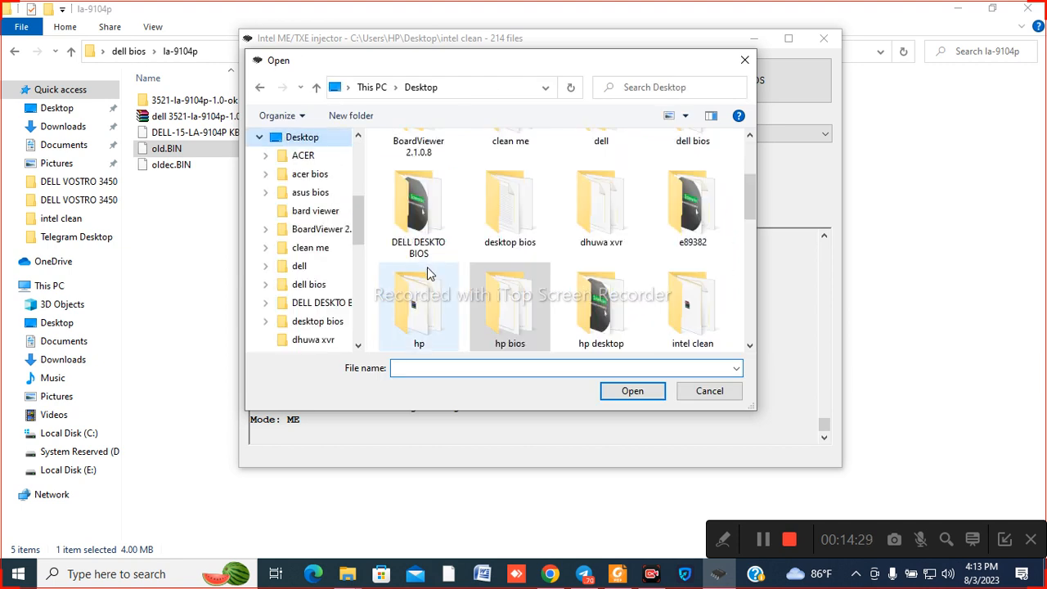
{"action": "scroll", "coordinate": [647, 307], "scroll_direction": "up", "scroll_amount": 3}
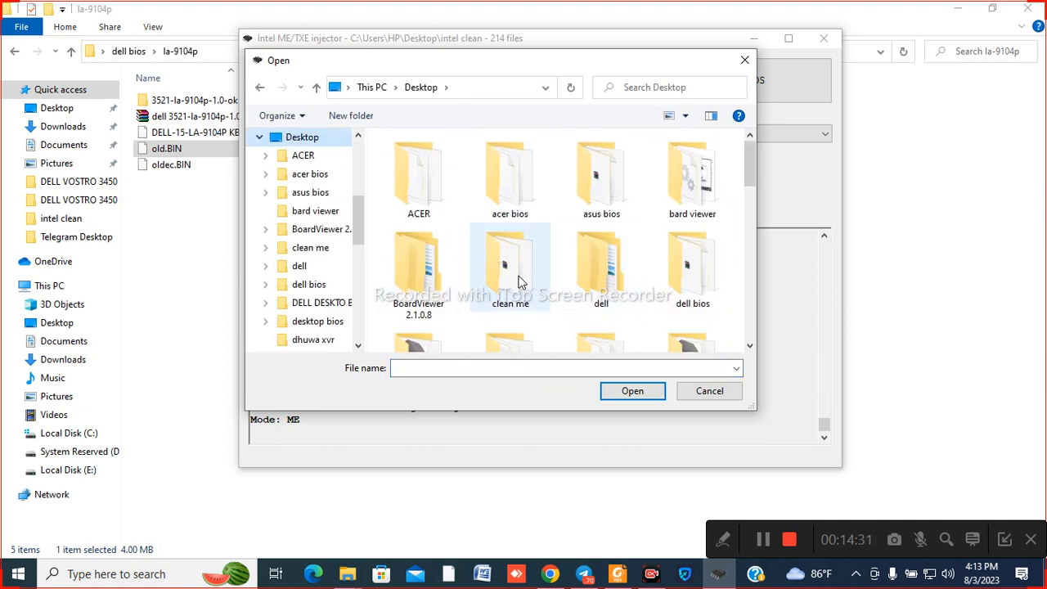
{"action": "double_click", "coordinate": [690, 277]}
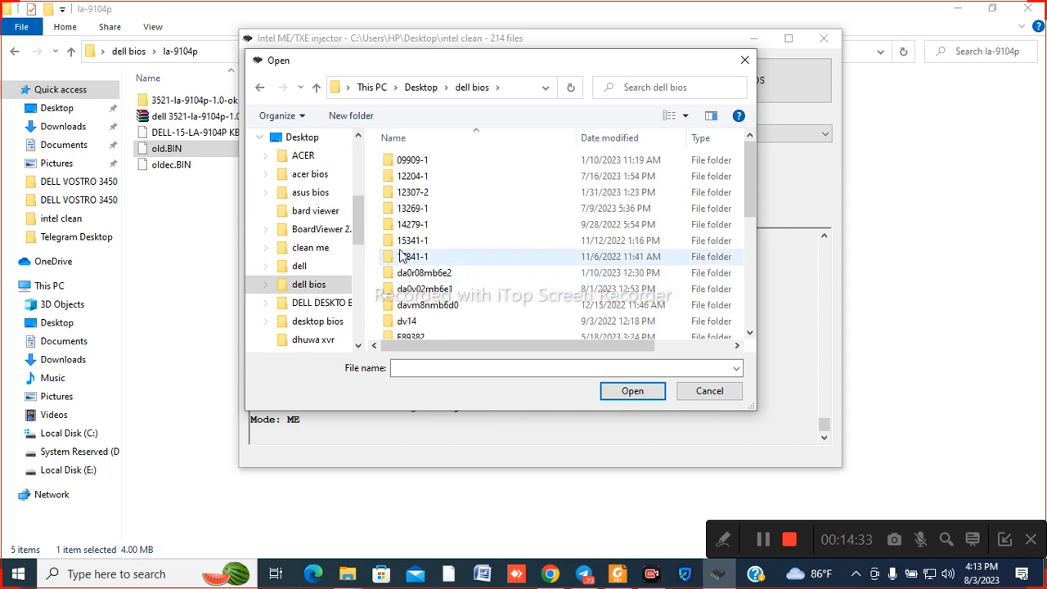
{"action": "scroll", "coordinate": [438, 278], "scroll_direction": "down", "scroll_amount": 1}
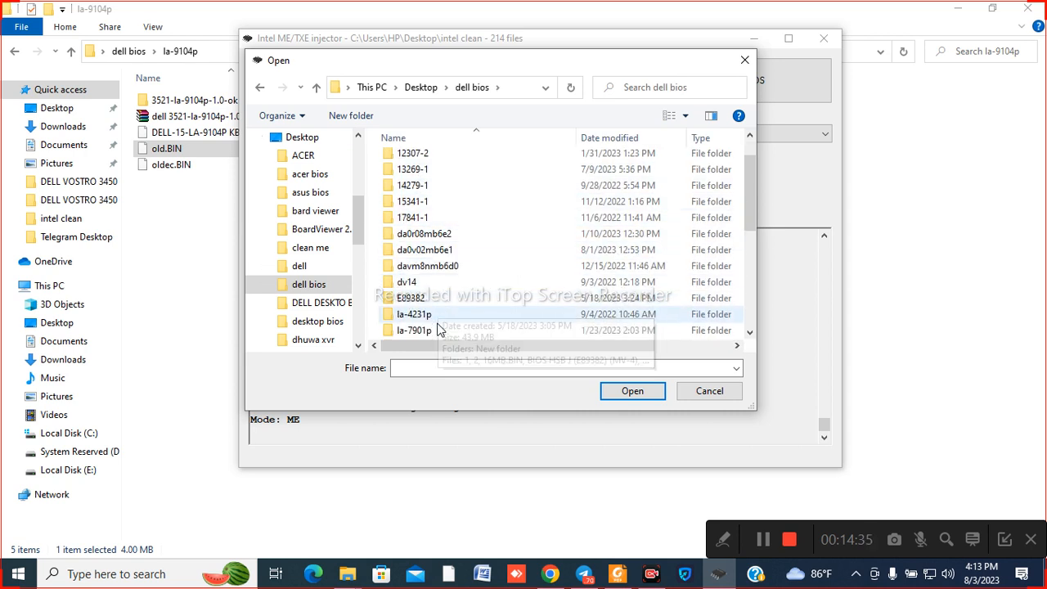
{"action": "scroll", "coordinate": [437, 332], "scroll_direction": "down", "scroll_amount": 2}
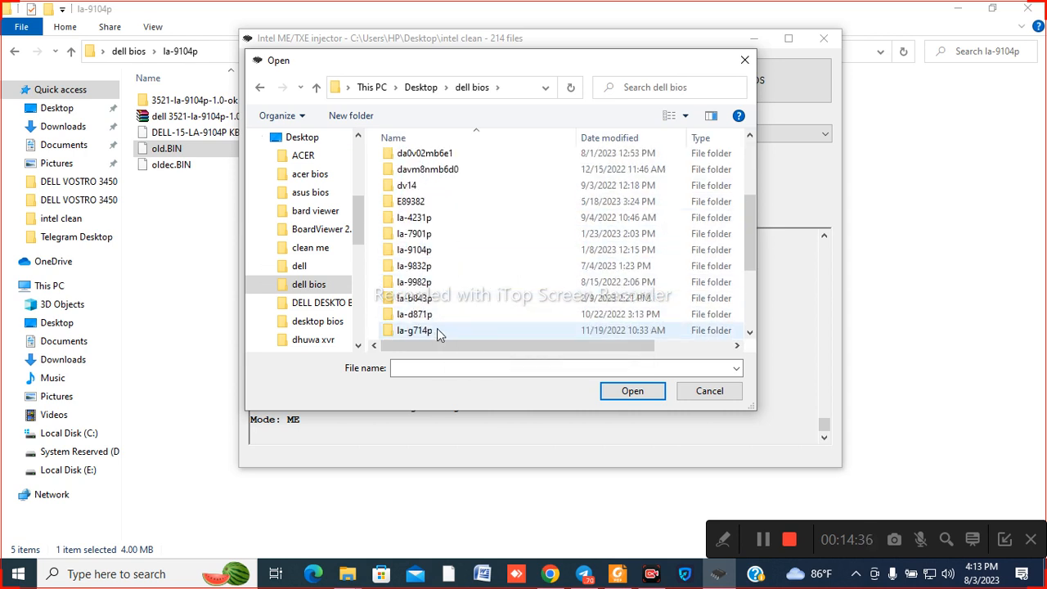
{"action": "double_click", "coordinate": [434, 251]}
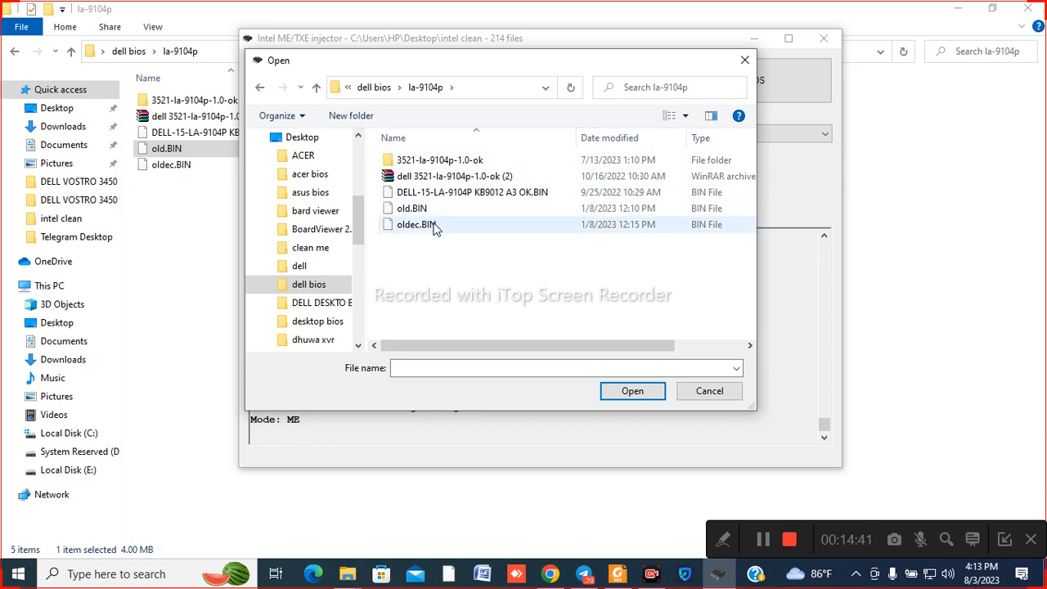
{"action": "double_click", "coordinate": [433, 227]}
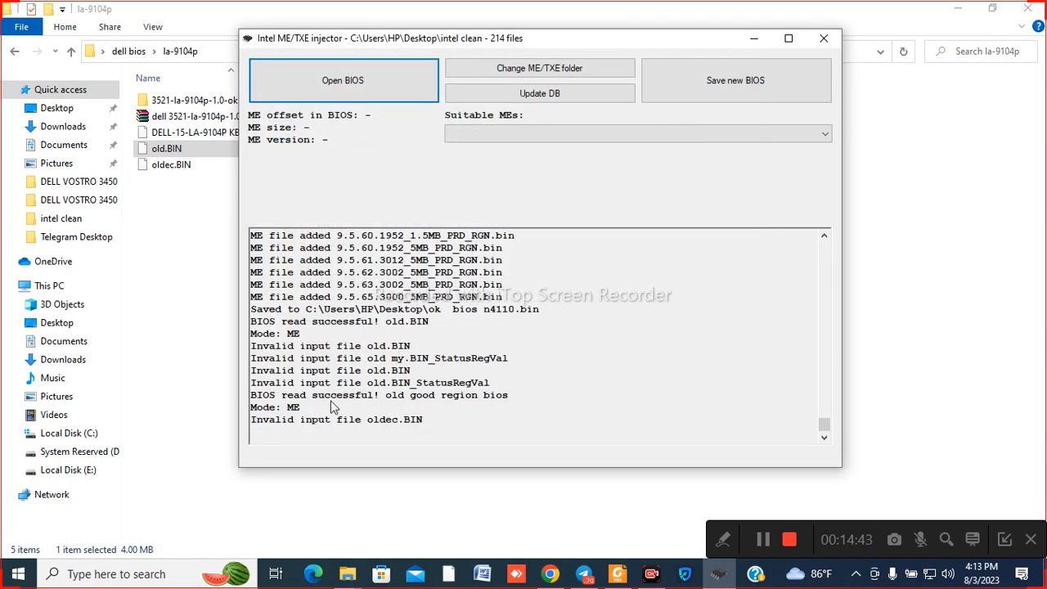
Load old.BIN from the la-9104p folder in dell bios as the BIOS.
{"action": "left_click", "coordinate": [355, 79]}
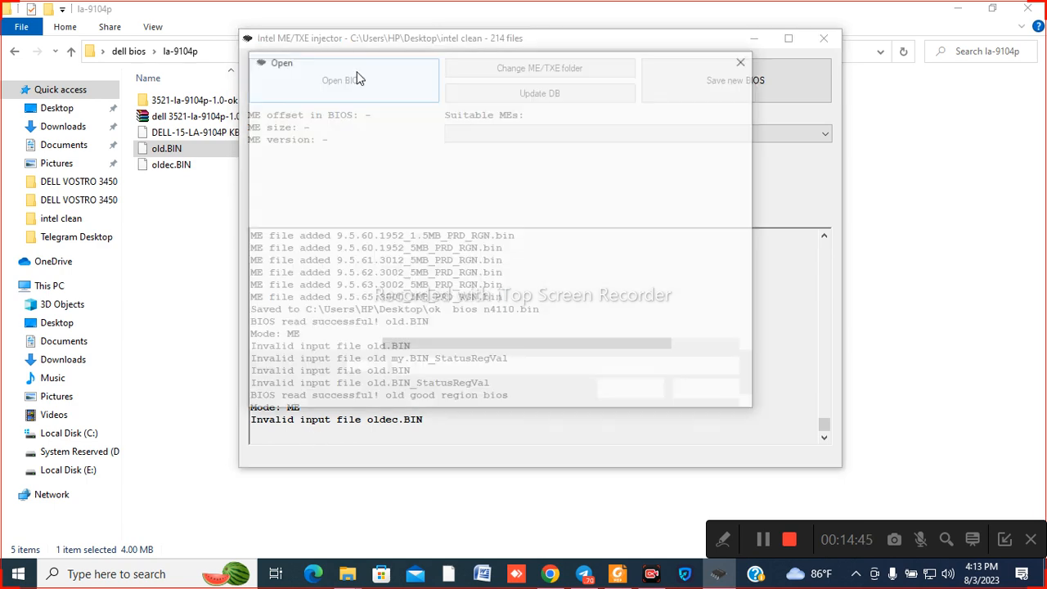
{"action": "double_click", "coordinate": [415, 209]}
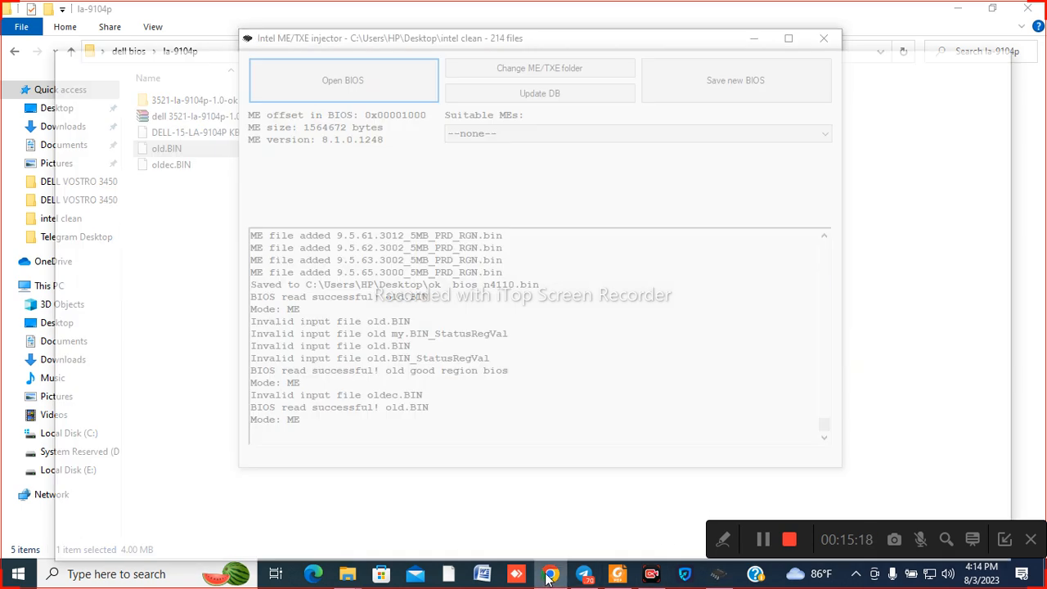
Switch to Chrome and change the Google search to "intel me 8.0 firmware database download alisaler download".
{"action": "left_click", "coordinate": [549, 575]}
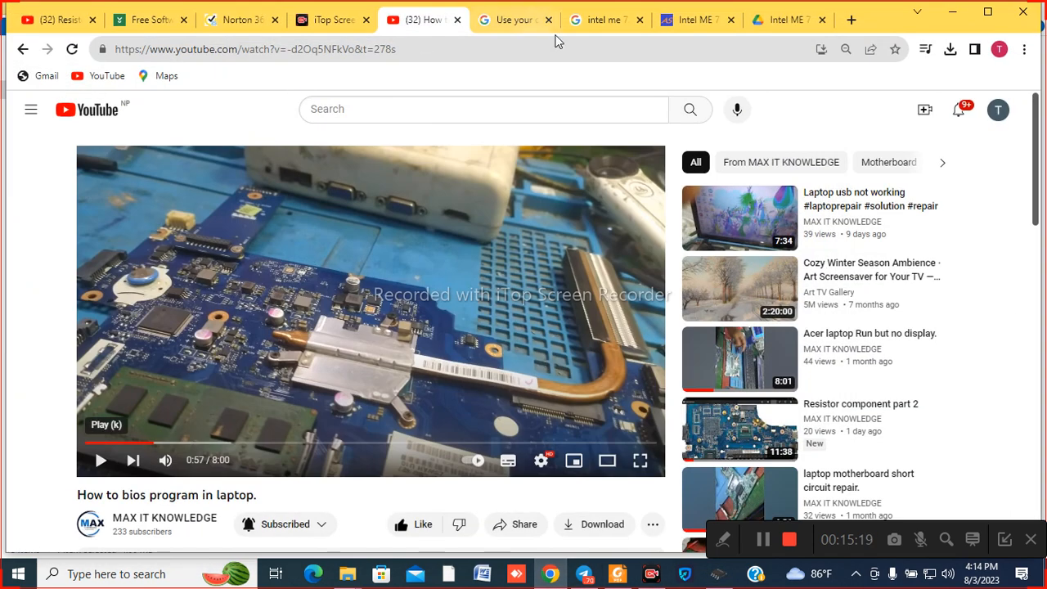
{"action": "left_click", "coordinate": [613, 26]}
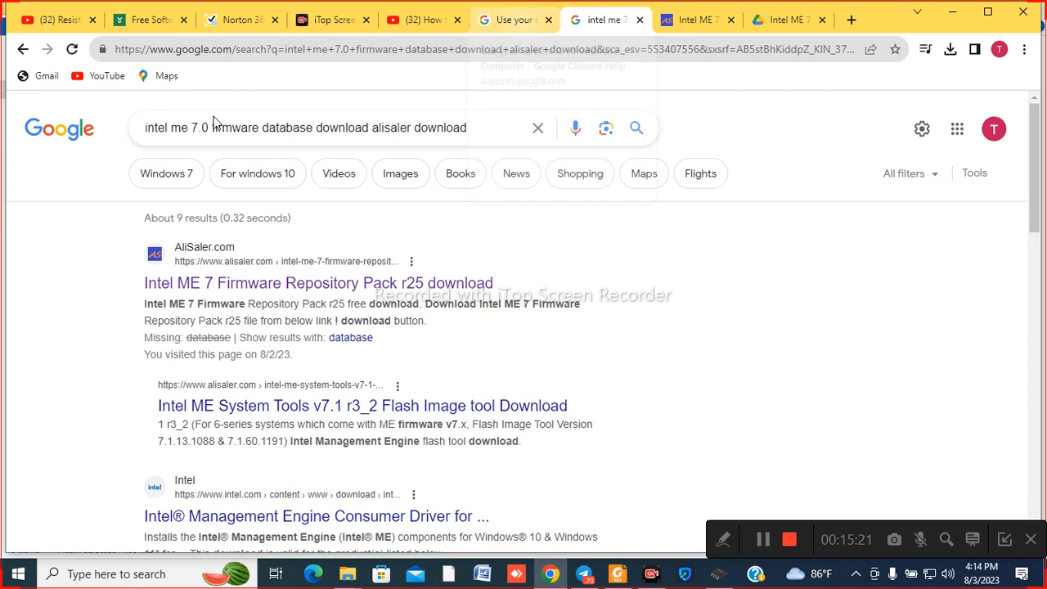
{"action": "left_click", "coordinate": [195, 129]}
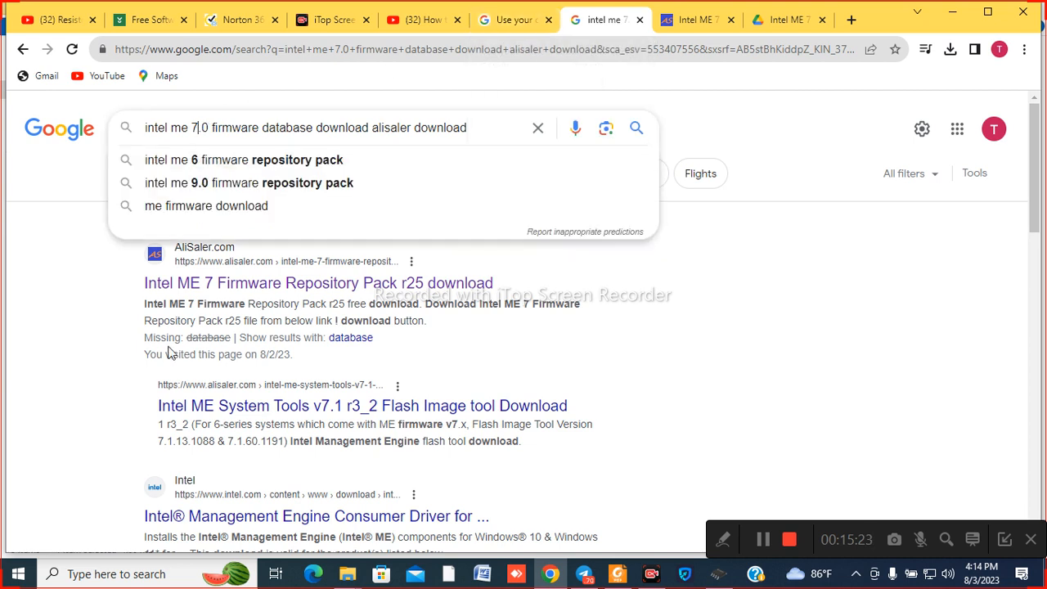
{"action": "key", "text": "BackSpace"}
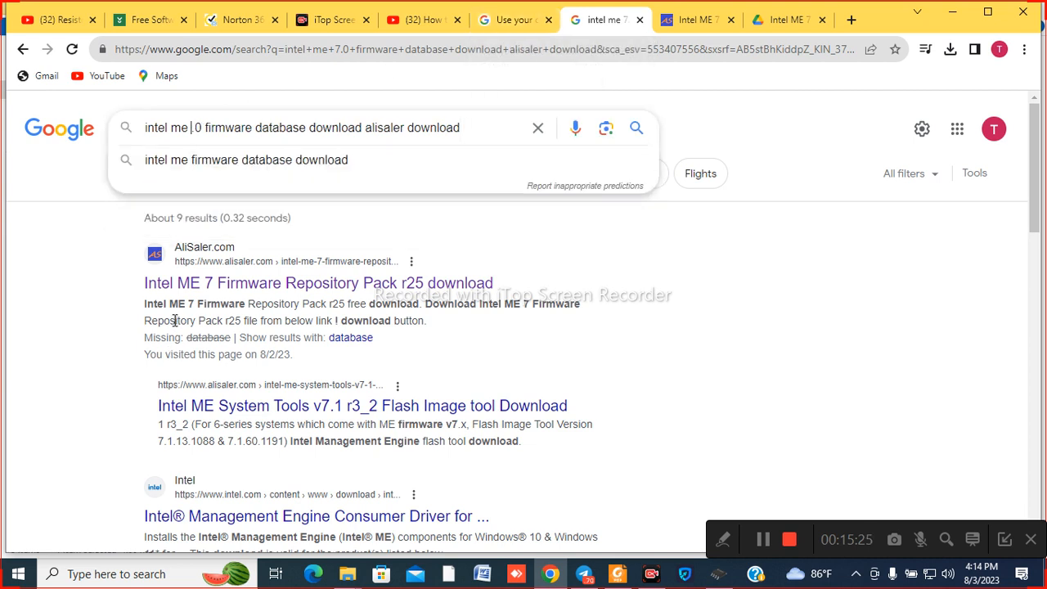
{"action": "type", "text": "8"}
{"action": "key", "text": "Return"}
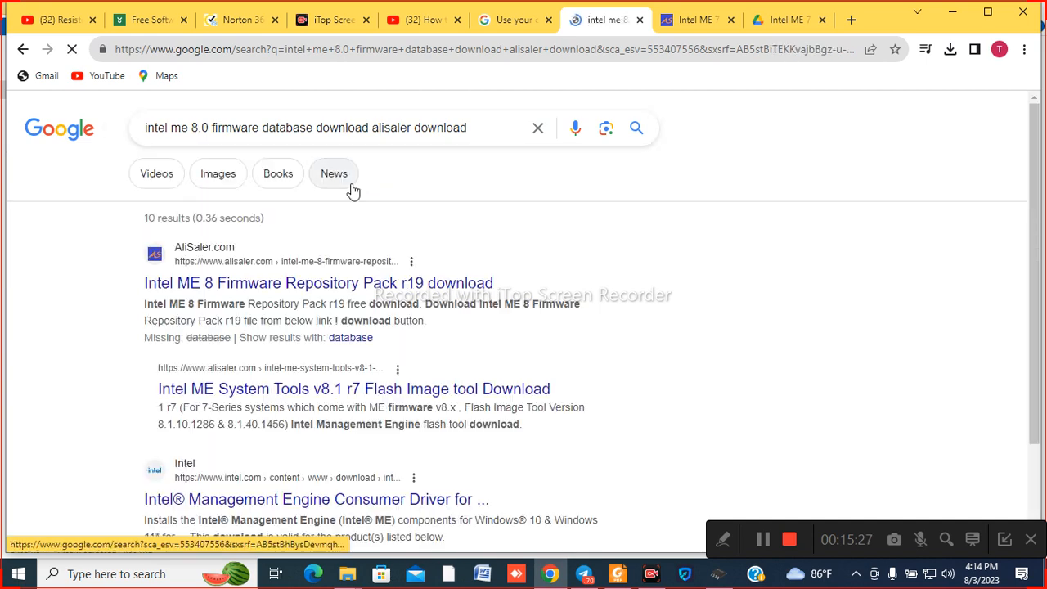
Open the AliSaler result for Intel ME 8 Firmware Repository Pack r19 in a new tab and switch to it.
{"action": "right_click", "coordinate": [257, 284]}
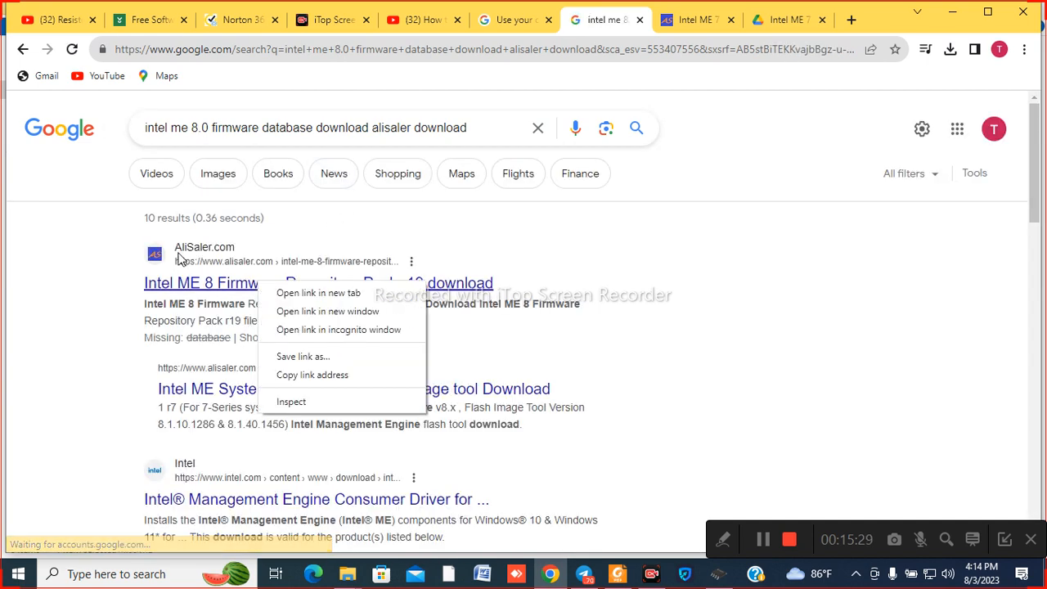
{"action": "left_click", "coordinate": [296, 293]}
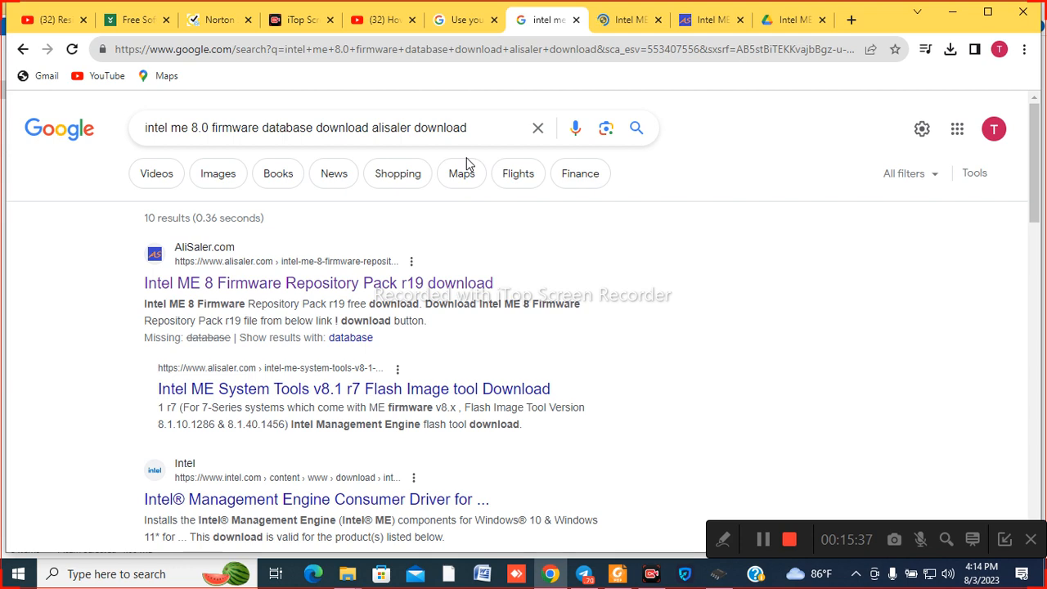
{"action": "left_click", "coordinate": [637, 19]}
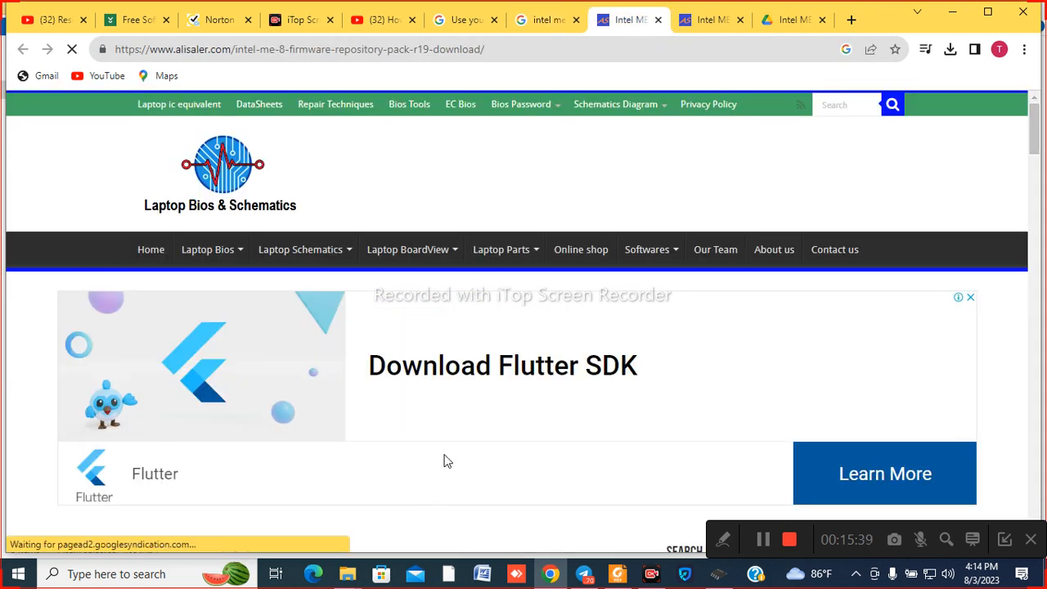
Download Intel ME 8 Firmware Repository Pack r19.rar through the page's Google Drive link, accepting the download without a virus scan.
{"action": "scroll", "coordinate": [464, 412], "scroll_direction": "down", "scroll_amount": 12}
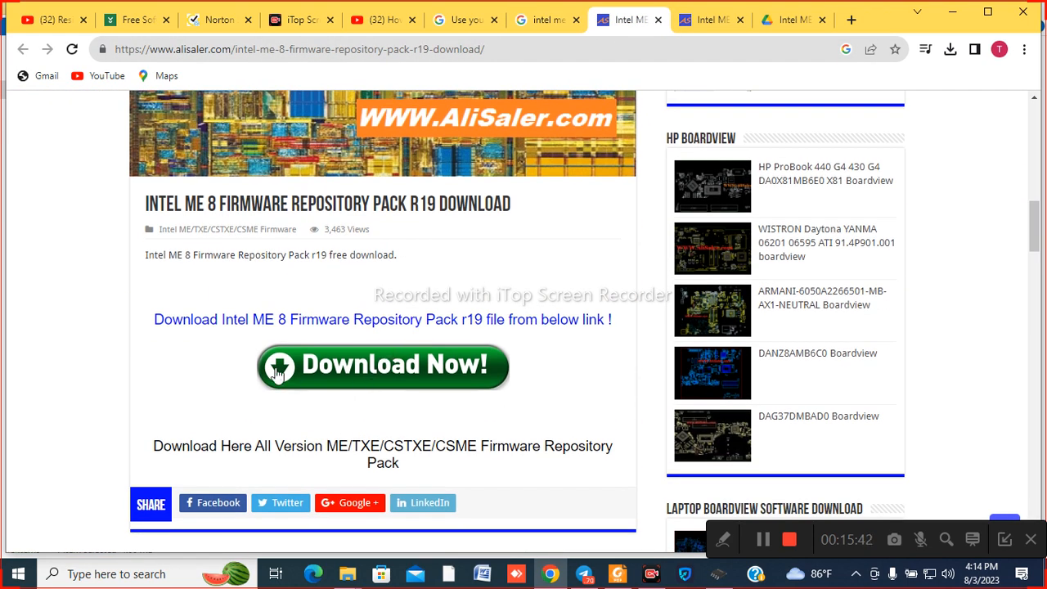
{"action": "left_click", "coordinate": [278, 372]}
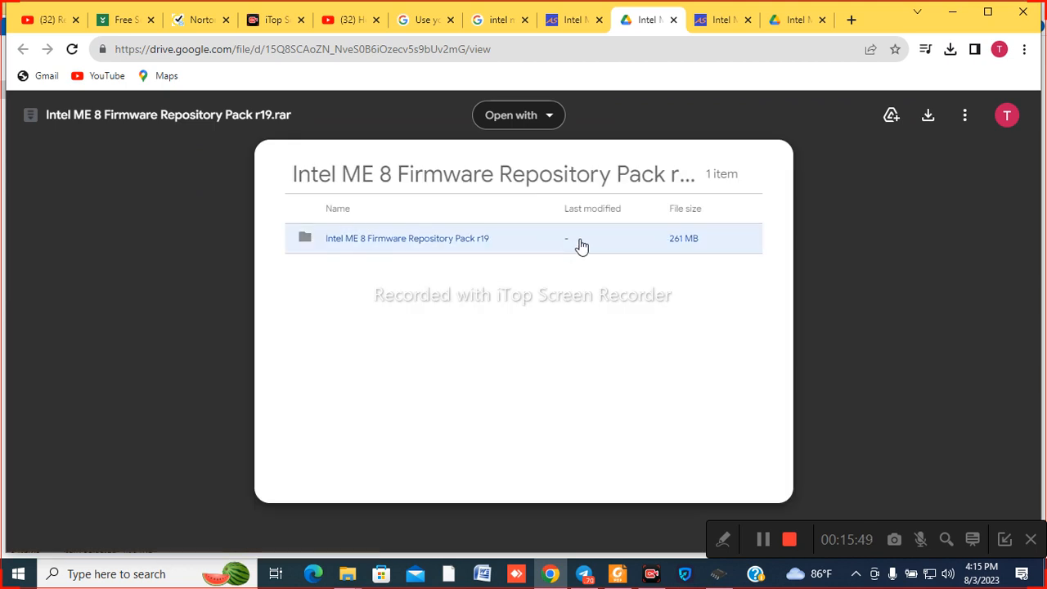
{"action": "left_click", "coordinate": [930, 115]}
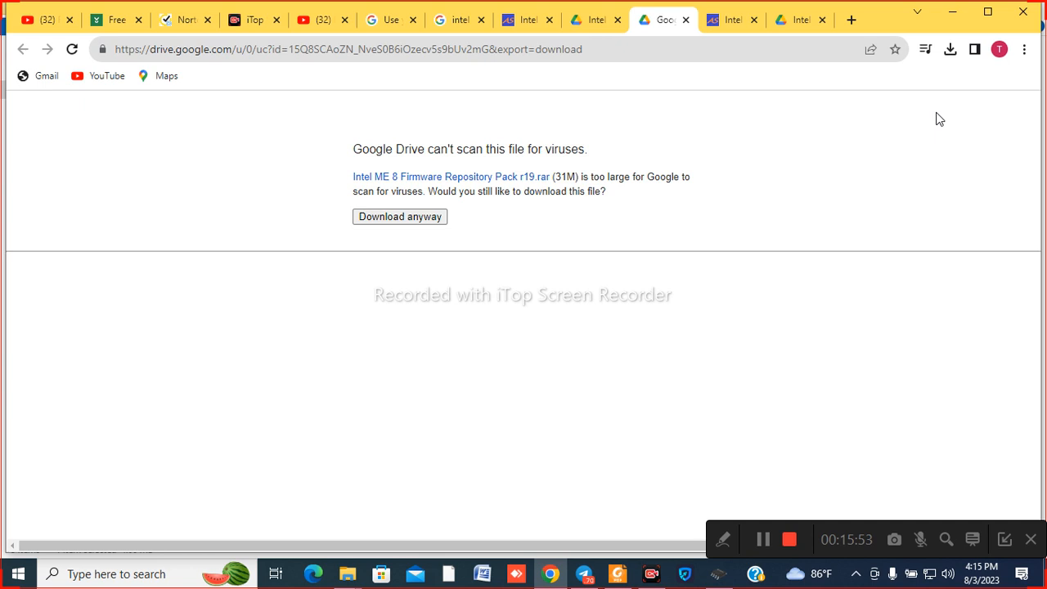
{"action": "left_click", "coordinate": [413, 216]}
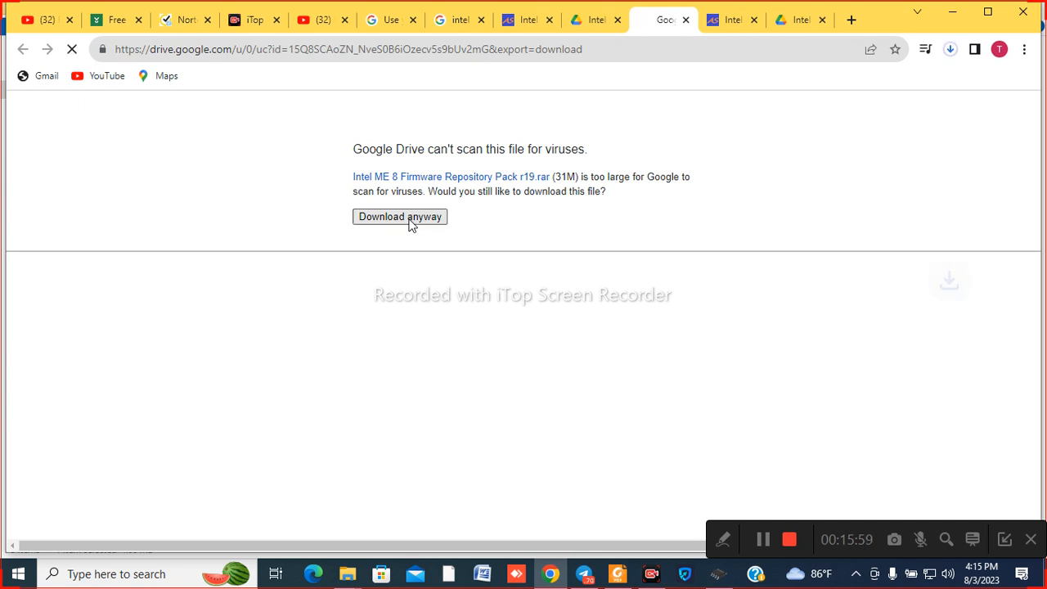
Locate the downloaded Intel ME 8 Firmware Repository Pack r19 (2).rar in the Downloads folder and copy it.
{"action": "left_click", "coordinate": [950, 50]}
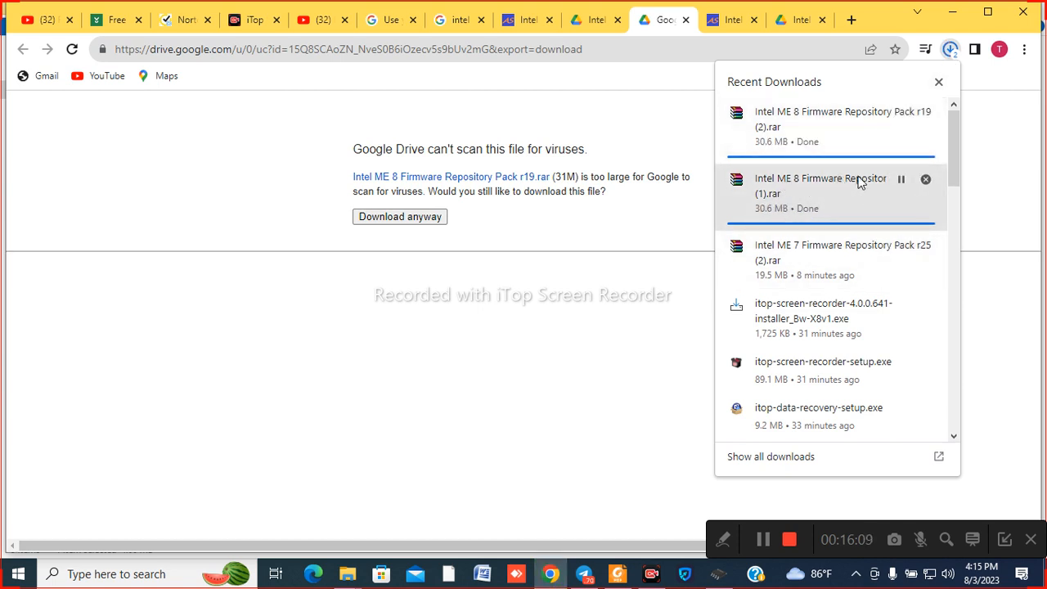
{"action": "right_click", "coordinate": [790, 184]}
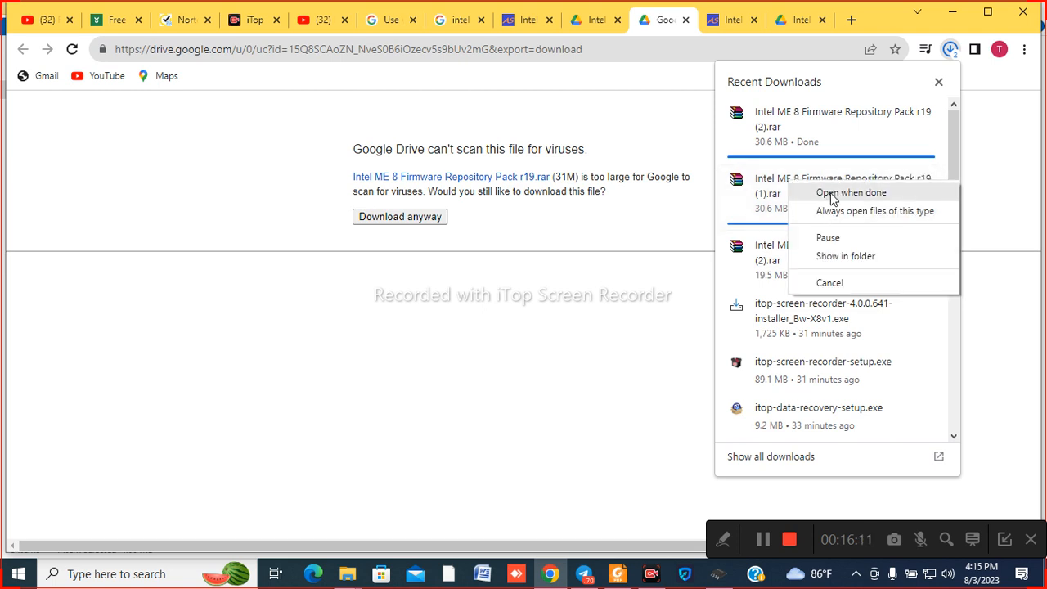
{"action": "left_click", "coordinate": [832, 256]}
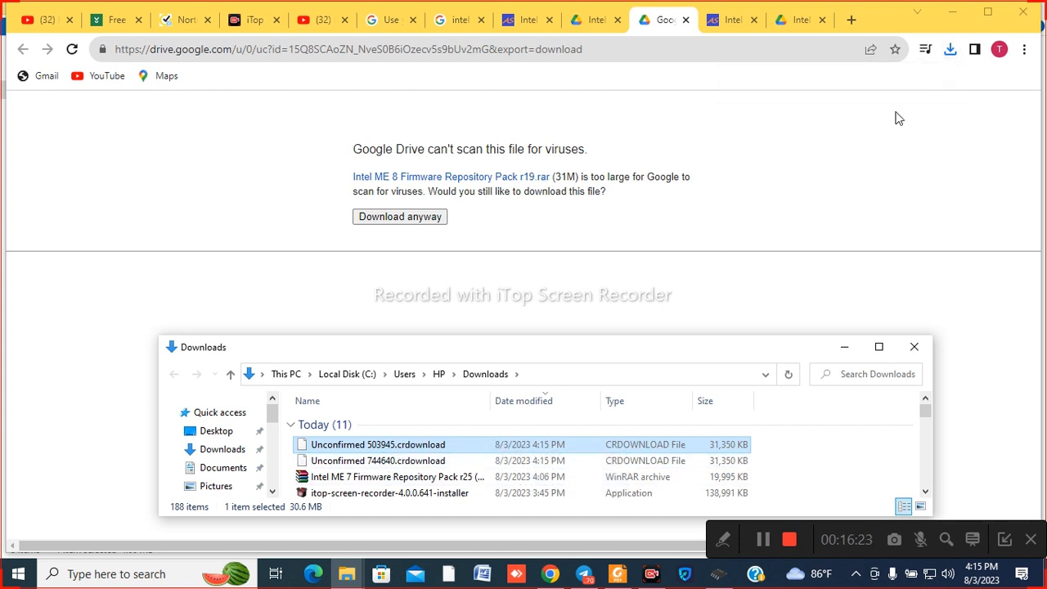
{"action": "left_click", "coordinate": [949, 49]}
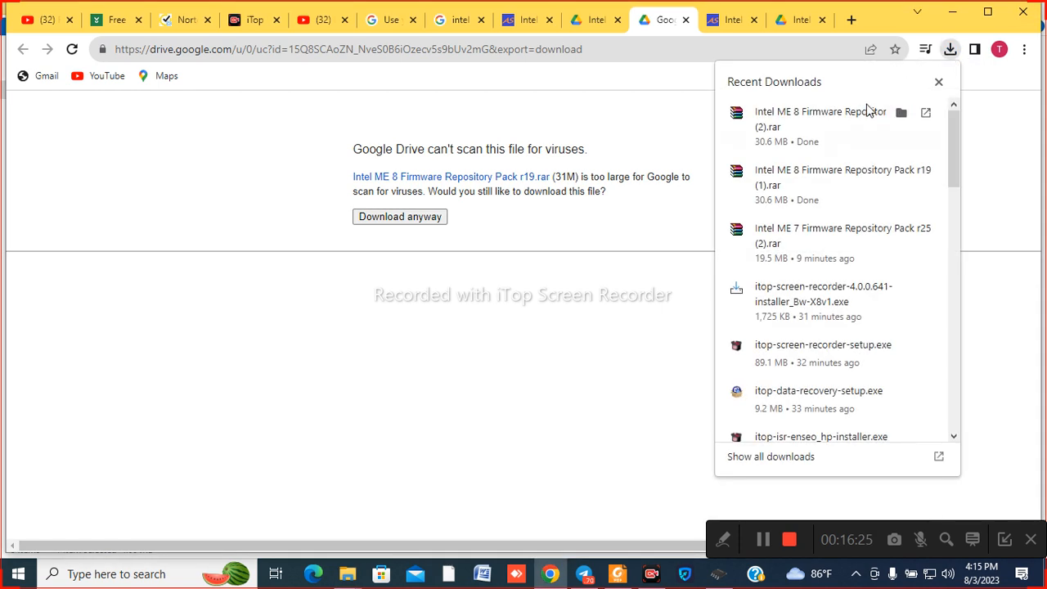
{"action": "right_click", "coordinate": [846, 117]}
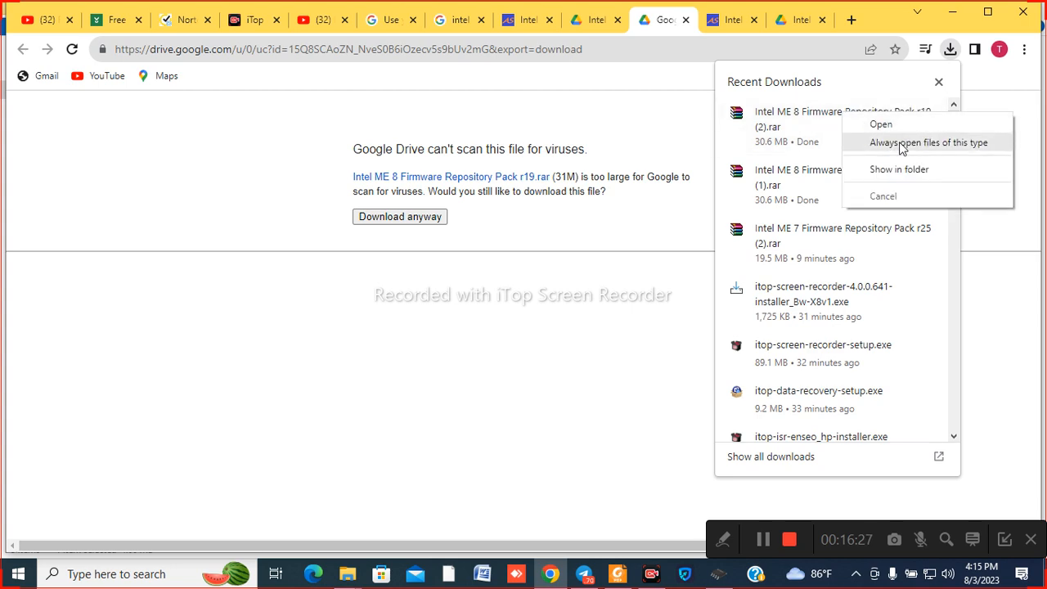
{"action": "left_click", "coordinate": [900, 168]}
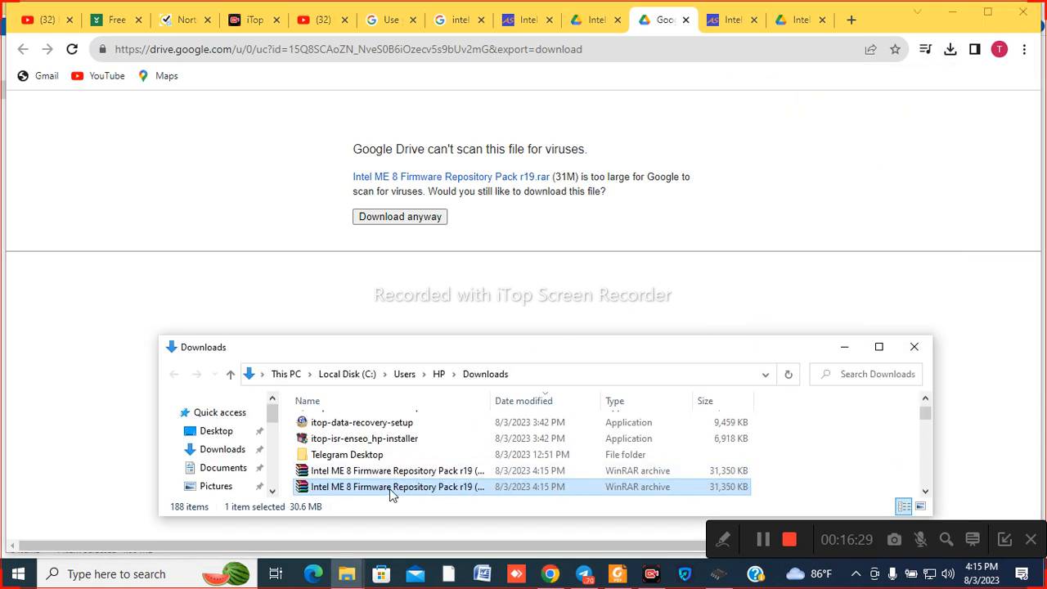
{"action": "right_click", "coordinate": [389, 489]}
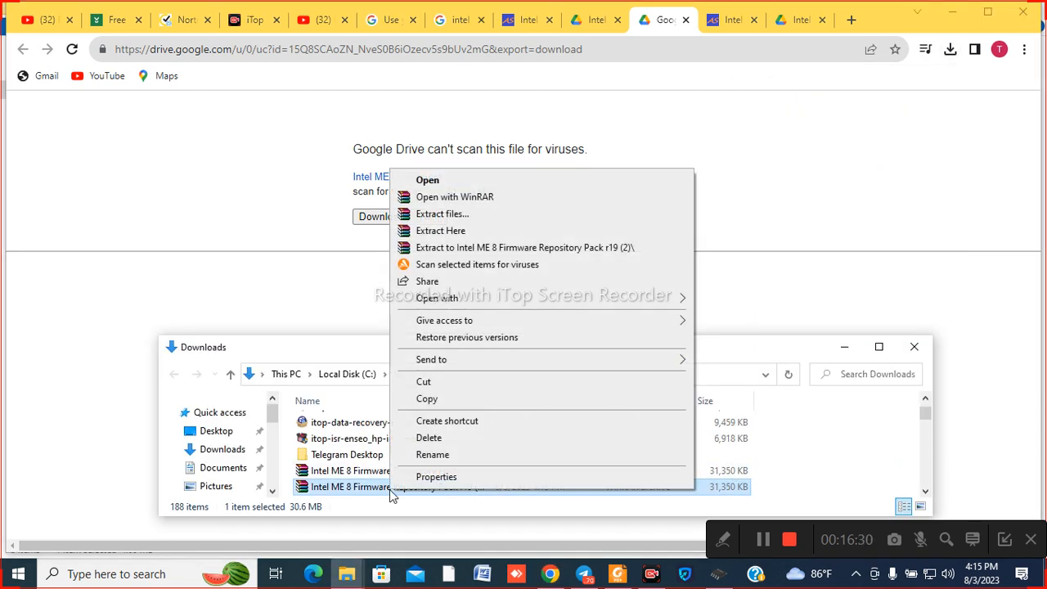
{"action": "left_click", "coordinate": [440, 399]}
Clear the browser and folder windows away and paste the copied archive into the intel clean folder on the Desktop.
{"action": "left_click", "coordinate": [953, 11]}
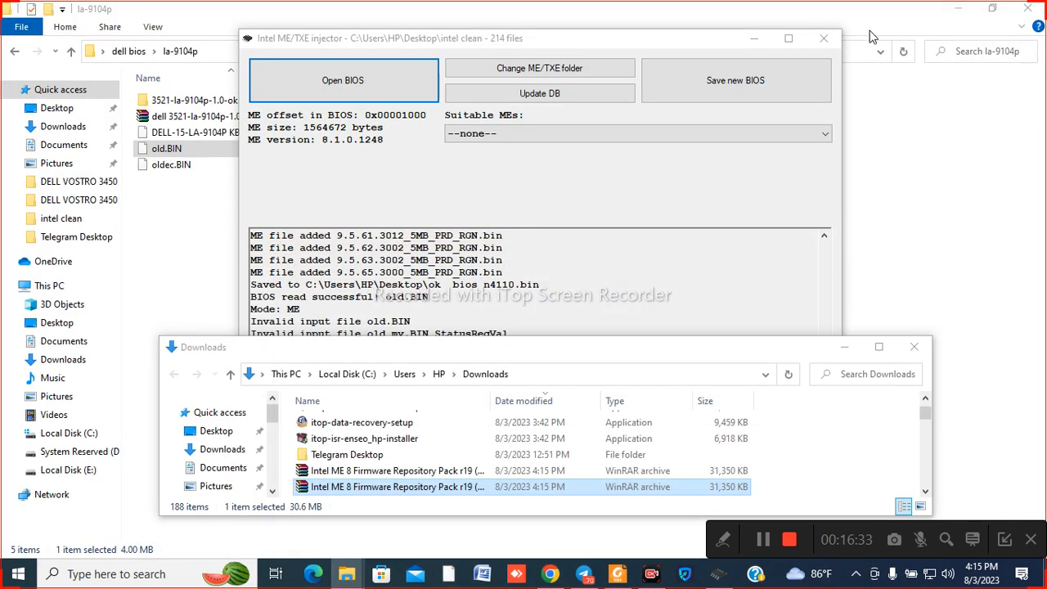
{"action": "left_click", "coordinate": [957, 8]}
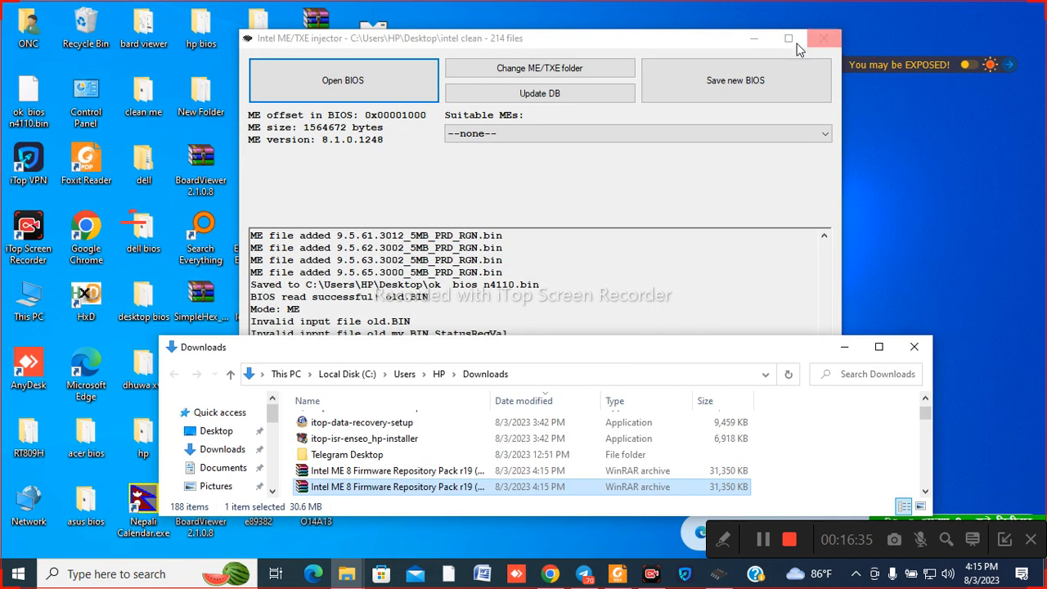
{"action": "left_click", "coordinate": [845, 347]}
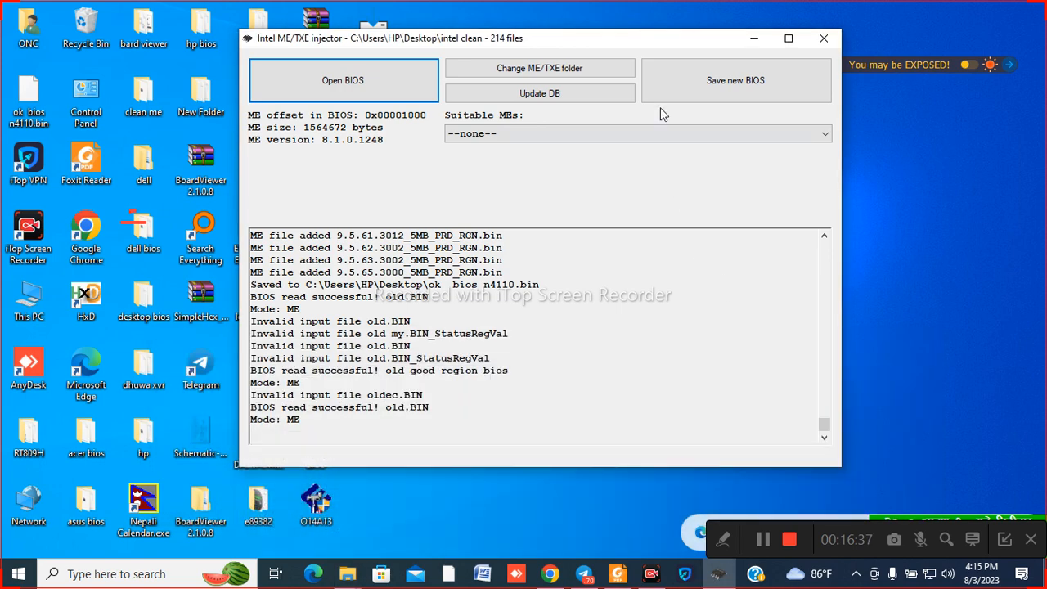
{"action": "left_click_drag", "start_coordinate": [649, 38], "coordinate": [876, 86]}
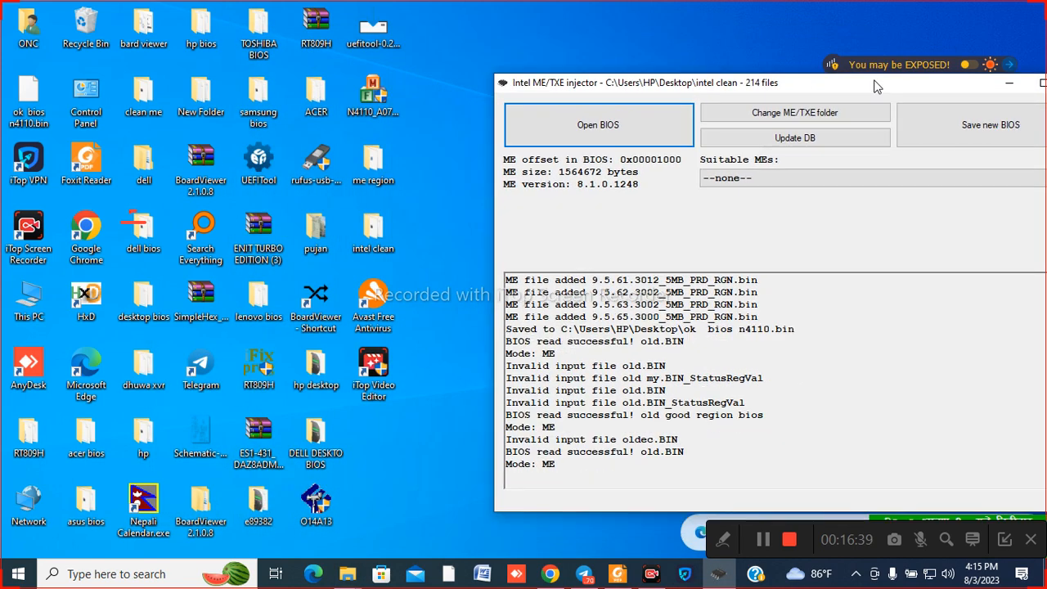
{"action": "double_click", "coordinate": [373, 238]}
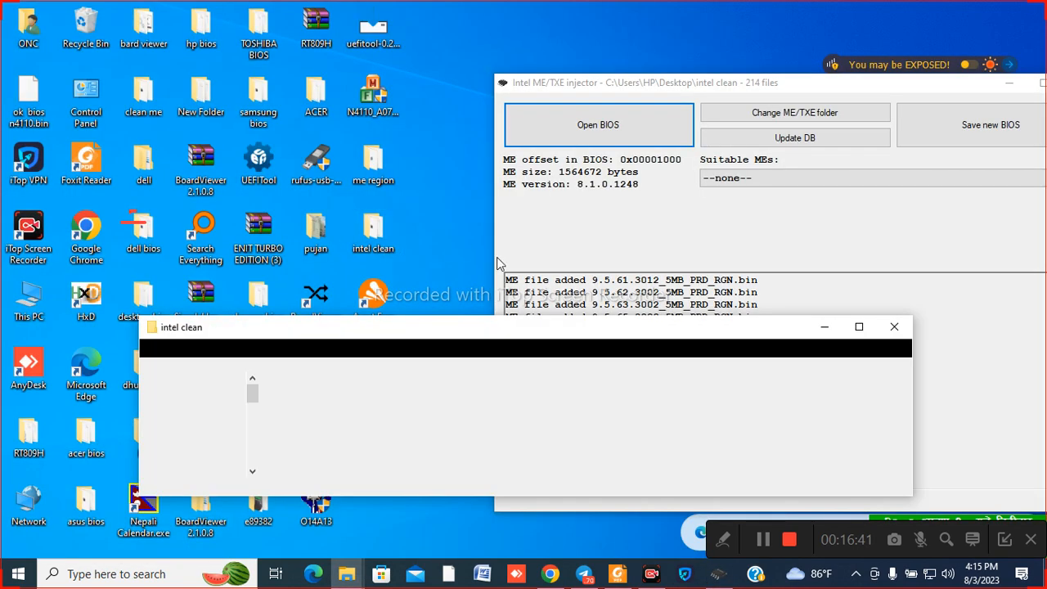
{"action": "right_click", "coordinate": [813, 412]}
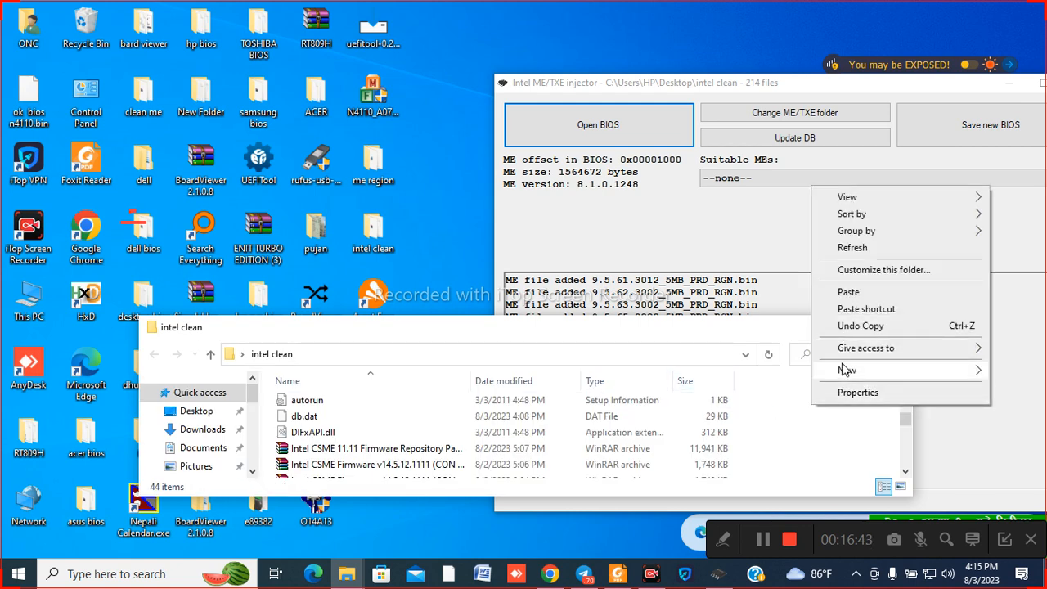
{"action": "left_click", "coordinate": [855, 293]}
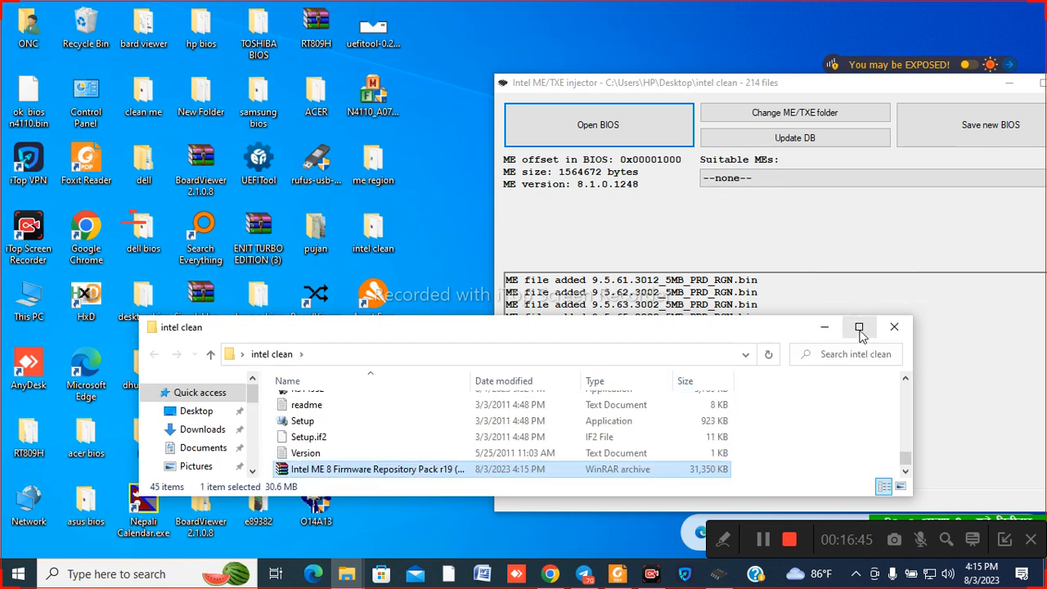
Maximize the intel clean folder and extract the Intel ME 8 Firmware Repository Pack r19 archive directly into it.
{"action": "left_click", "coordinate": [859, 327]}
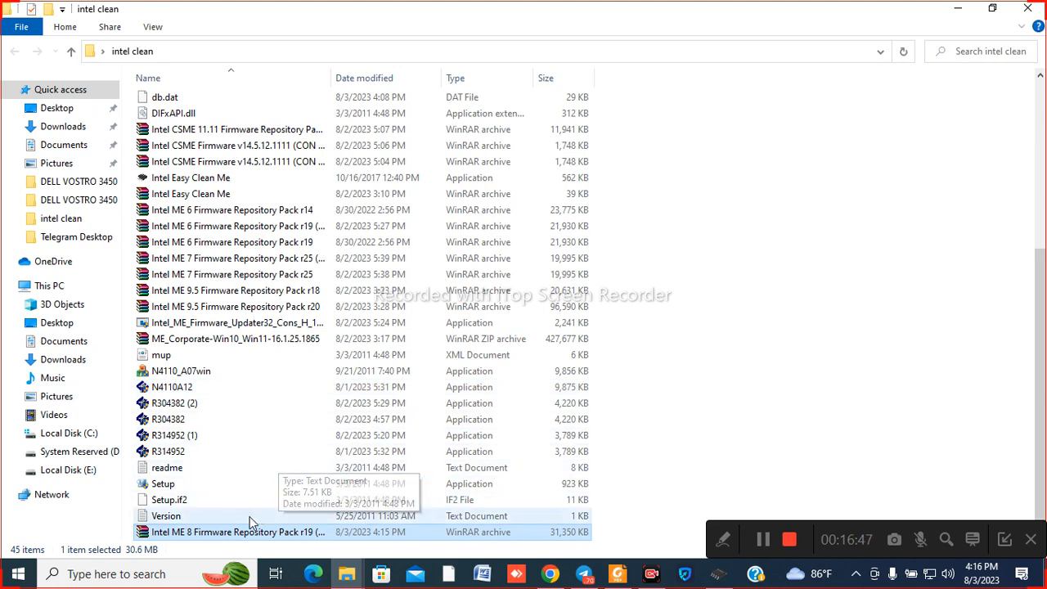
{"action": "right_click", "coordinate": [237, 534]}
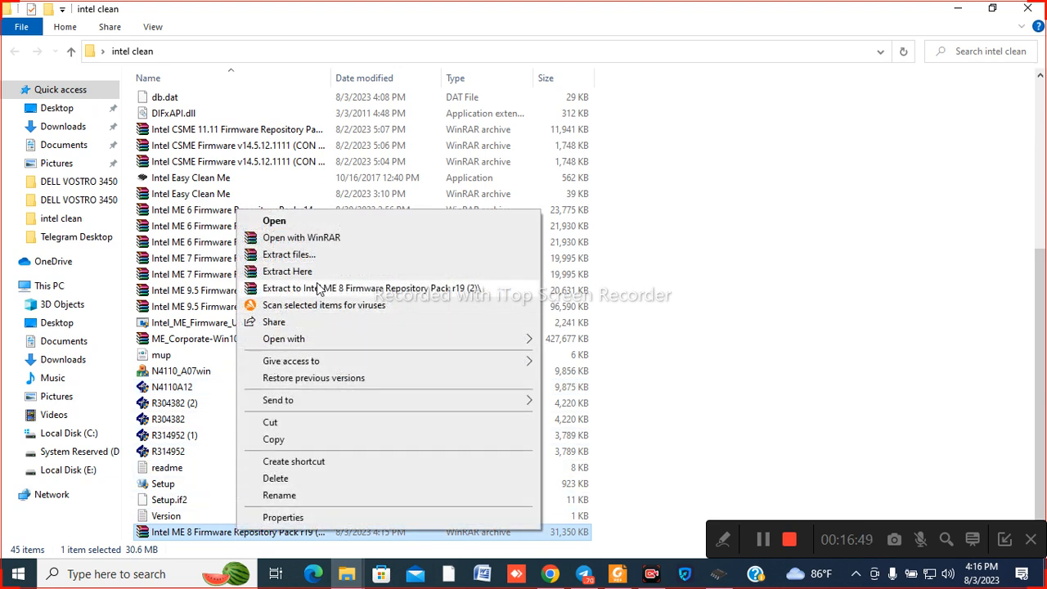
{"action": "left_click", "coordinate": [288, 271]}
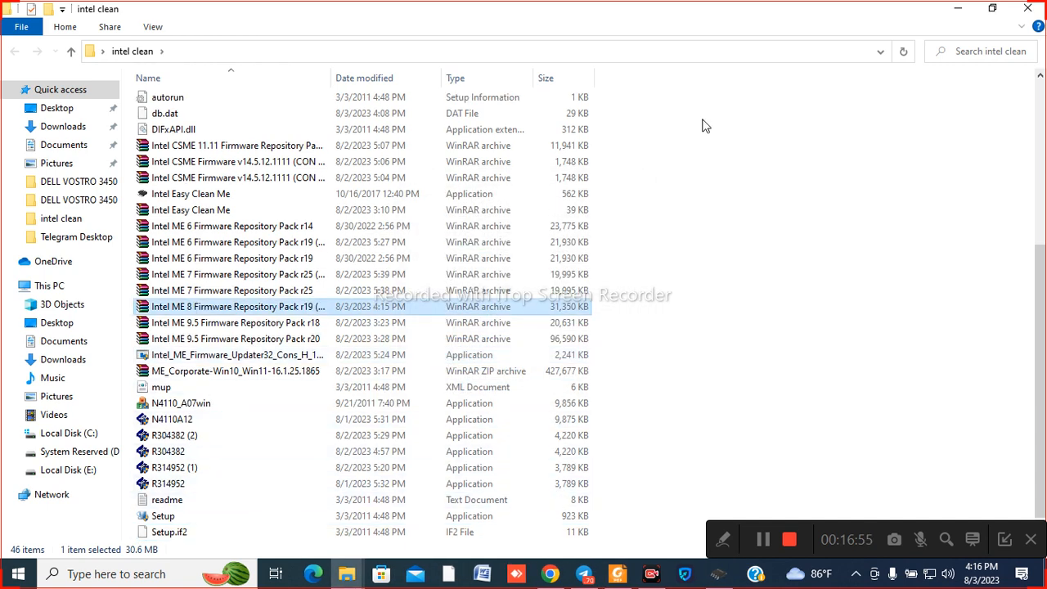
Return to the Intel ME/TXE injector and update its ME firmware database from the intel clean folder.
{"action": "left_click", "coordinate": [958, 9]}
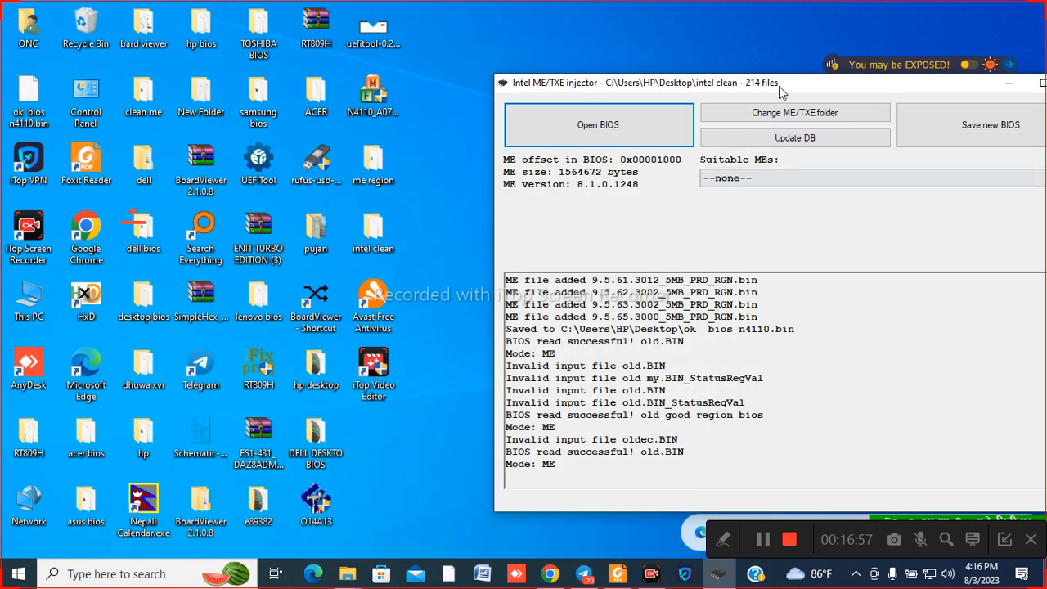
{"action": "left_click_drag", "start_coordinate": [789, 85], "coordinate": [509, 85]}
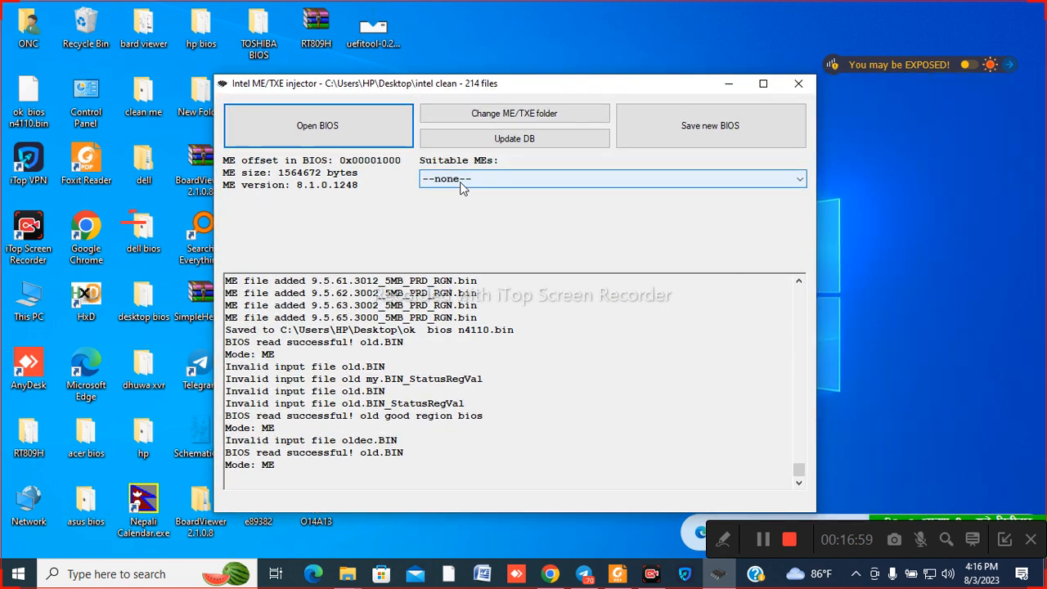
{"action": "left_click", "coordinate": [510, 144]}
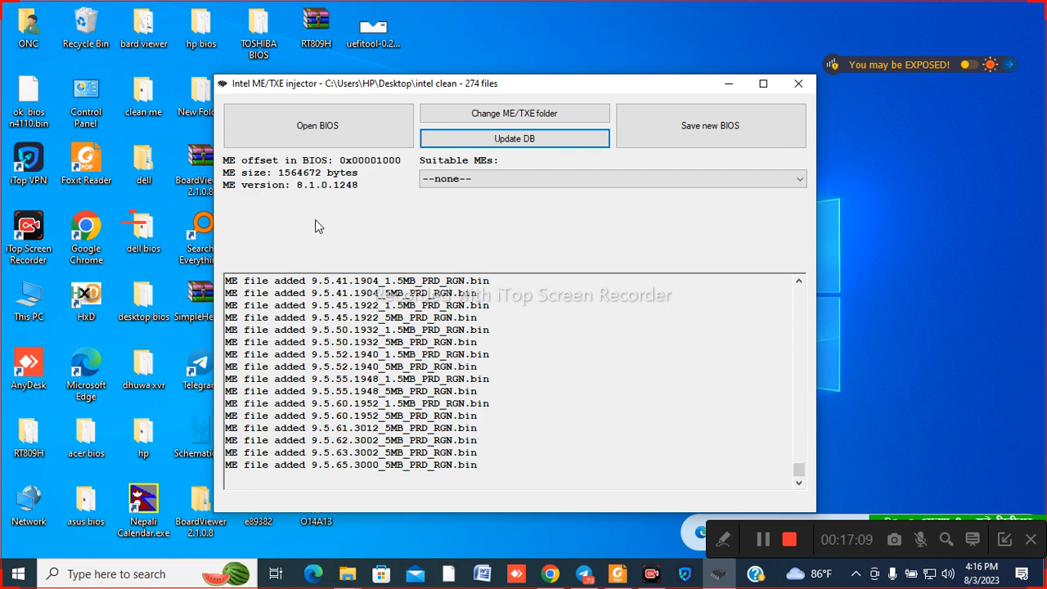
Try to load oldec.BIN as the BIOS with the updated database.
{"action": "left_click", "coordinate": [325, 126]}
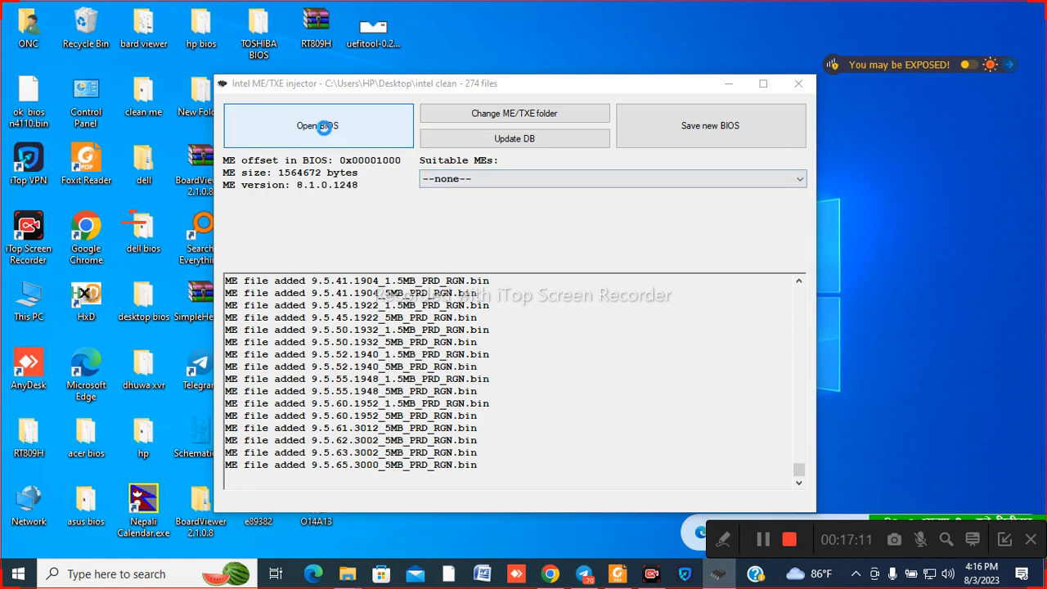
{"action": "double_click", "coordinate": [386, 271]}
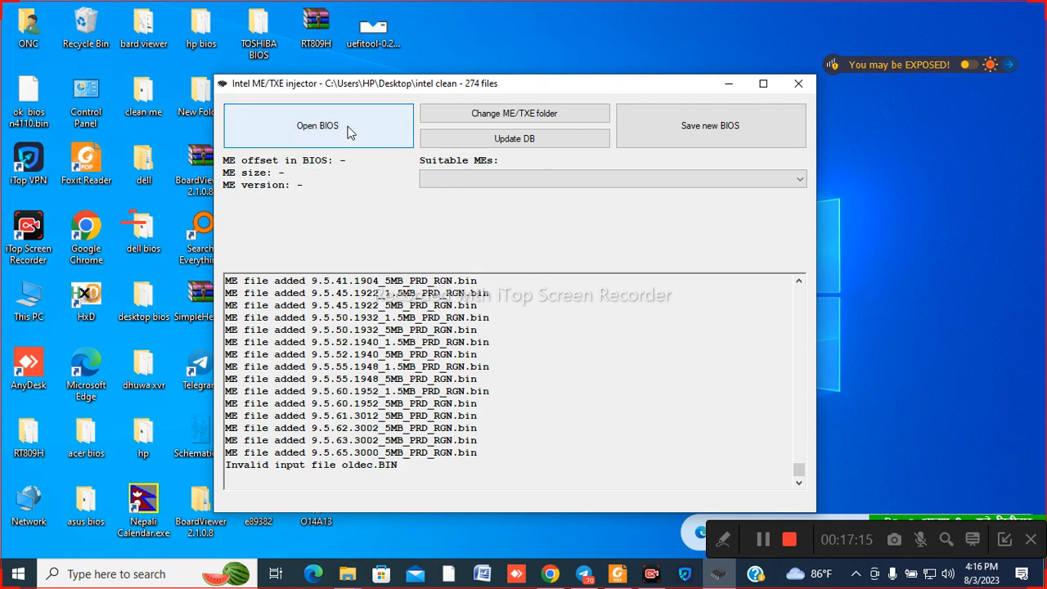
Load old.BIN from the la-9104p folder as the BIOS to clean.
{"action": "left_click", "coordinate": [350, 133]}
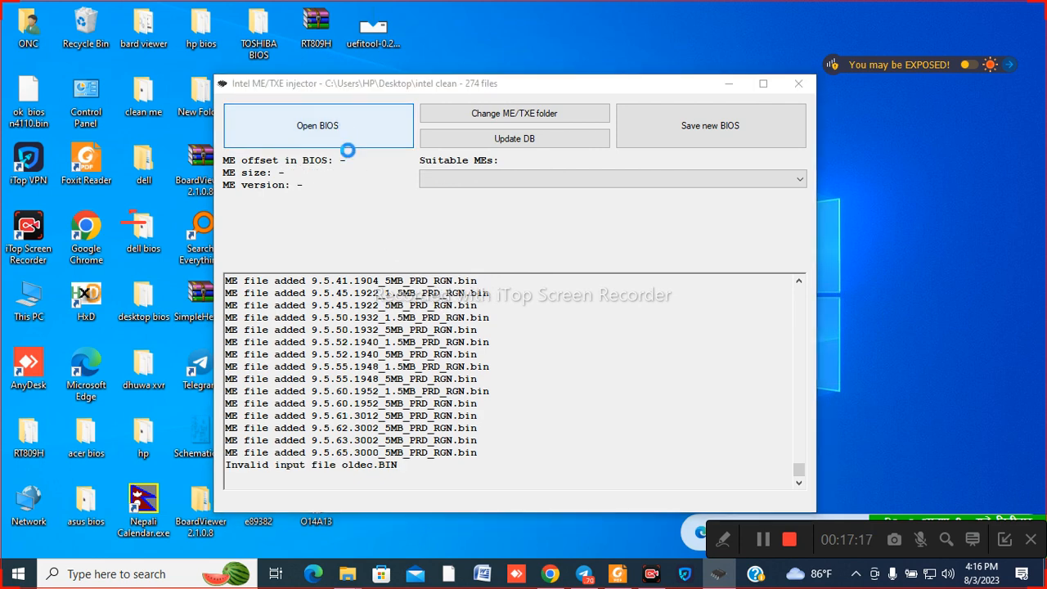
{"action": "left_click", "coordinate": [397, 255]}
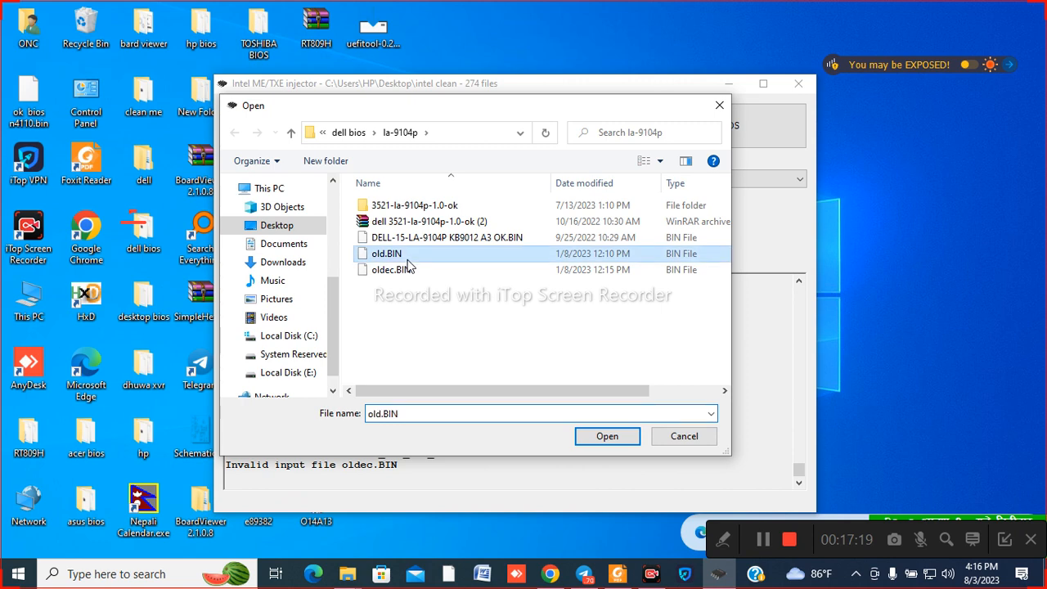
{"action": "left_click", "coordinate": [598, 438]}
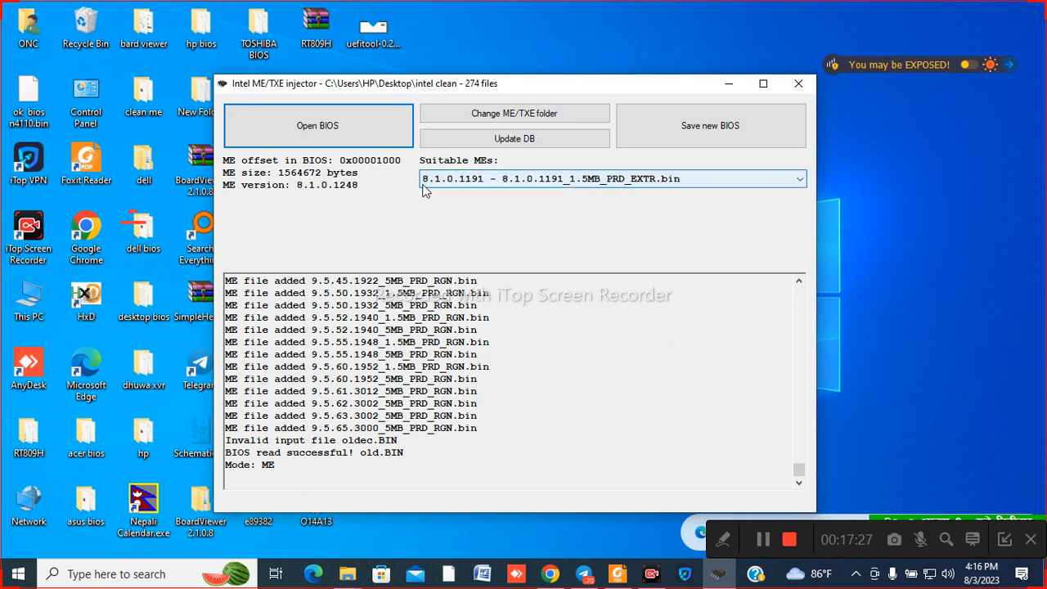
Save the new BIOS with the 8.1.0.1191 1.5MB ME firmware in the la-9104p folder as "new me clean.BIN-new".
{"action": "left_click", "coordinate": [692, 119]}
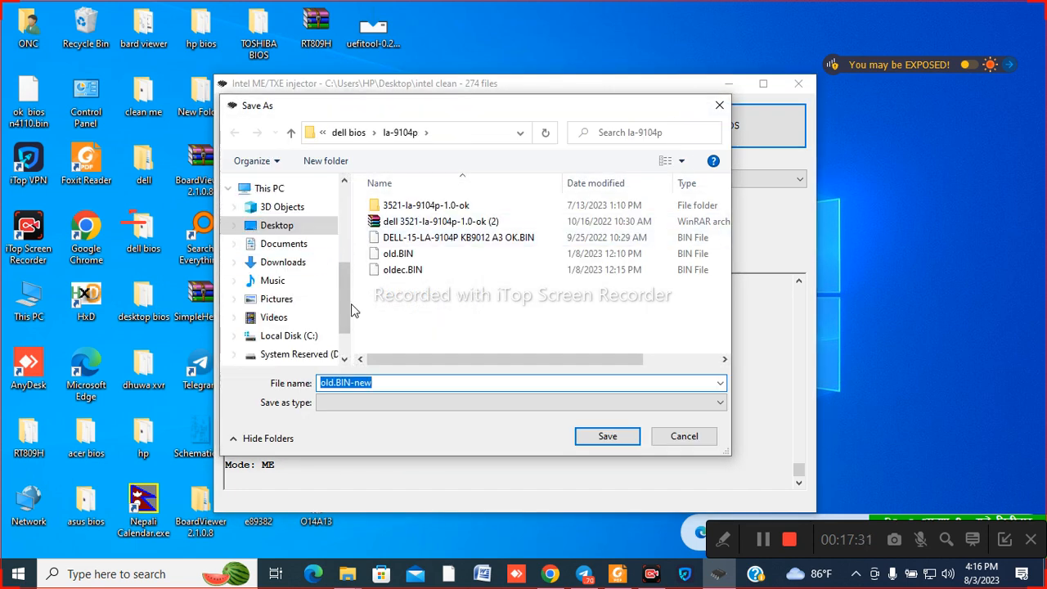
{"action": "left_click", "coordinate": [397, 382]}
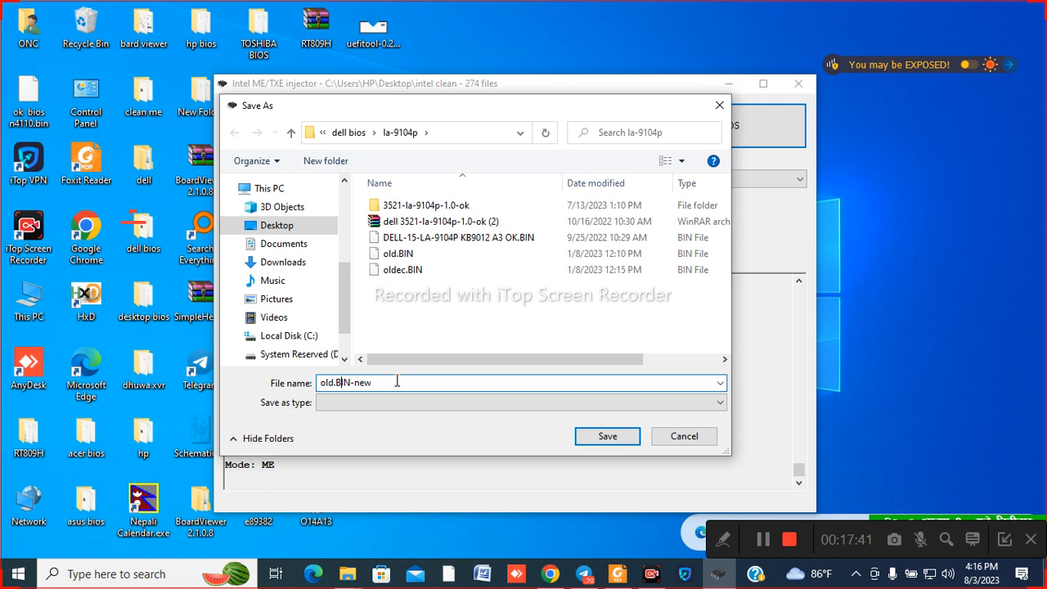
{"action": "key", "text": "BackSpace"}
{"action": "key", "text": "BackSpace"}
{"action": "key", "text": "BackSpace"}
{"action": "key", "text": "BackSpace"}
{"action": "type", "text": "new "}
{"action": "type", "text": "me"}
{"action": "type", "text": " c"}
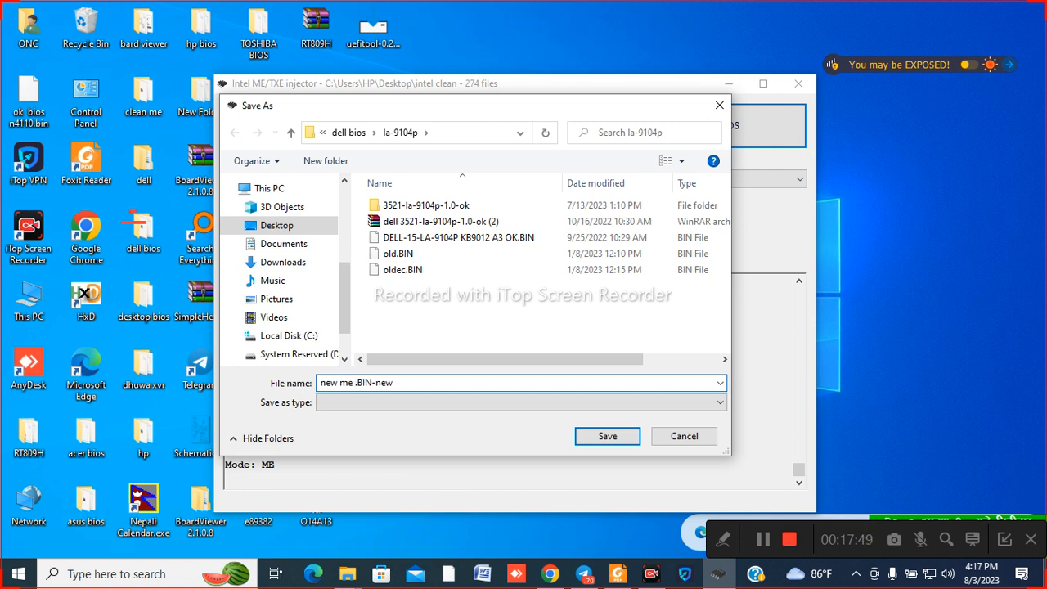
{"action": "type", "text": "lean"}
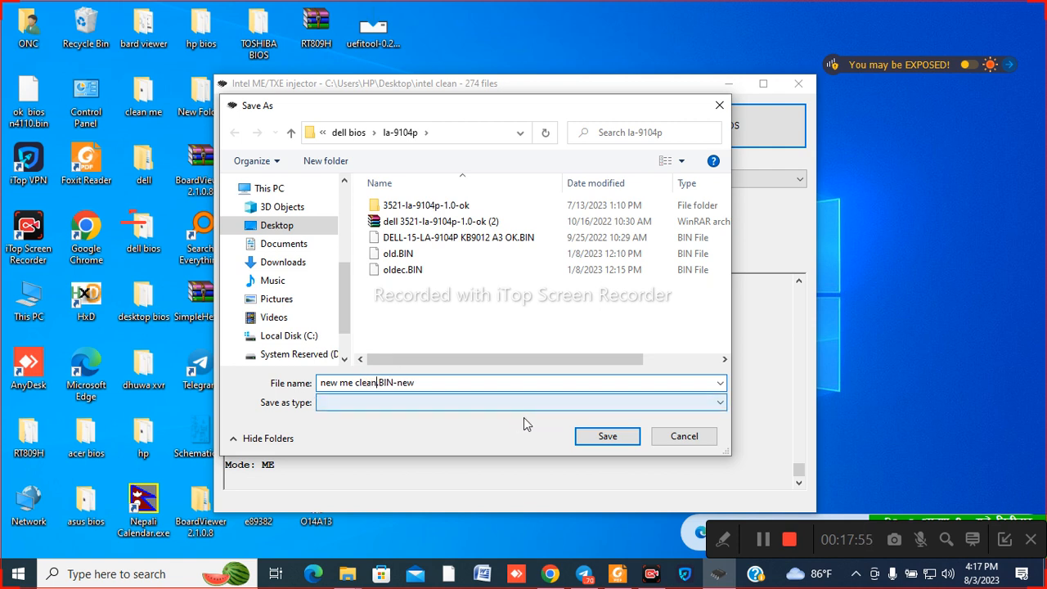
{"action": "left_click", "coordinate": [607, 436]}
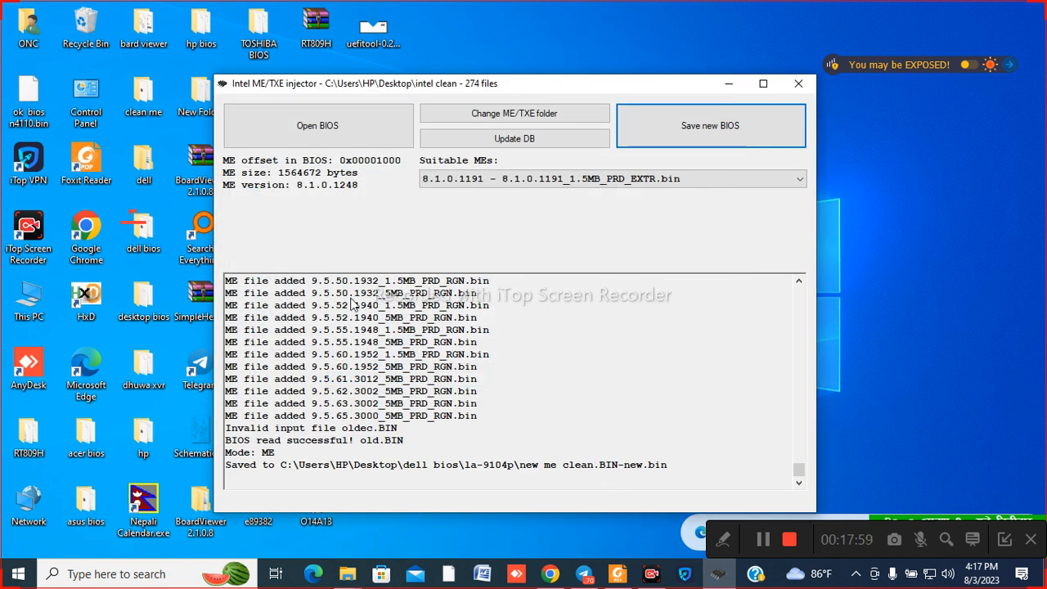
Copy new me clean.BIN-new.bin from the la-9104p folder inside the desktop's dell bios folder, and minimize the folder window.
{"action": "left_click_drag", "start_coordinate": [396, 88], "coordinate": [540, 97]}
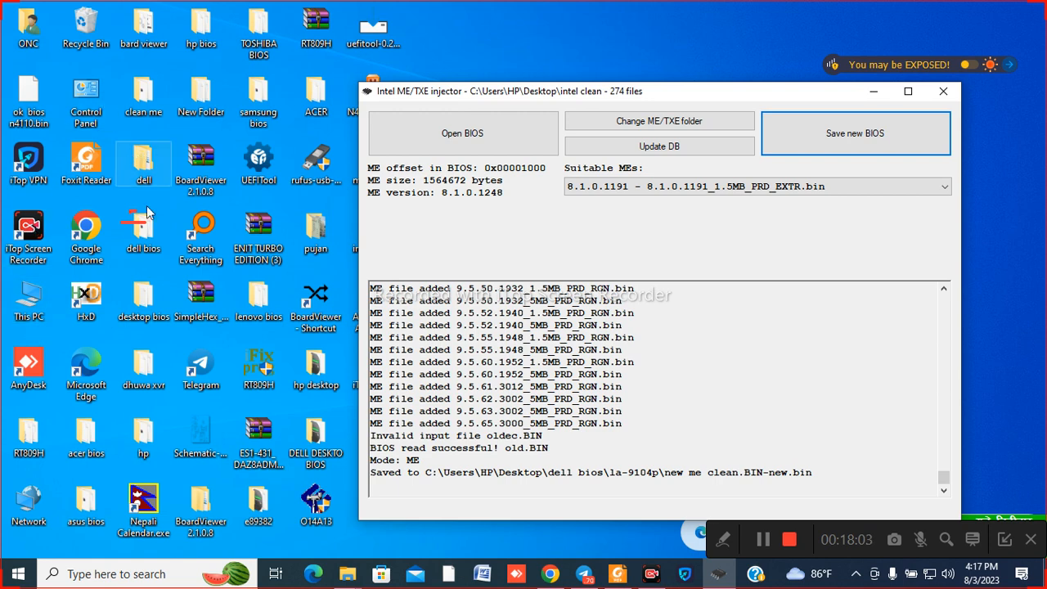
{"action": "left_click", "coordinate": [129, 247]}
{"action": "double_click", "coordinate": [128, 247]}
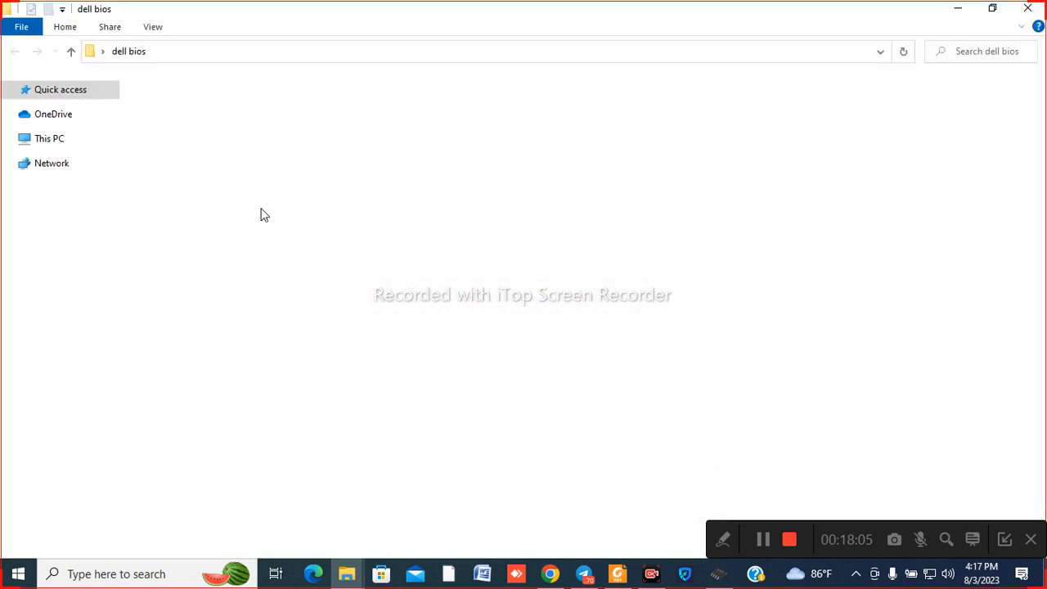
{"action": "double_click", "coordinate": [186, 327]}
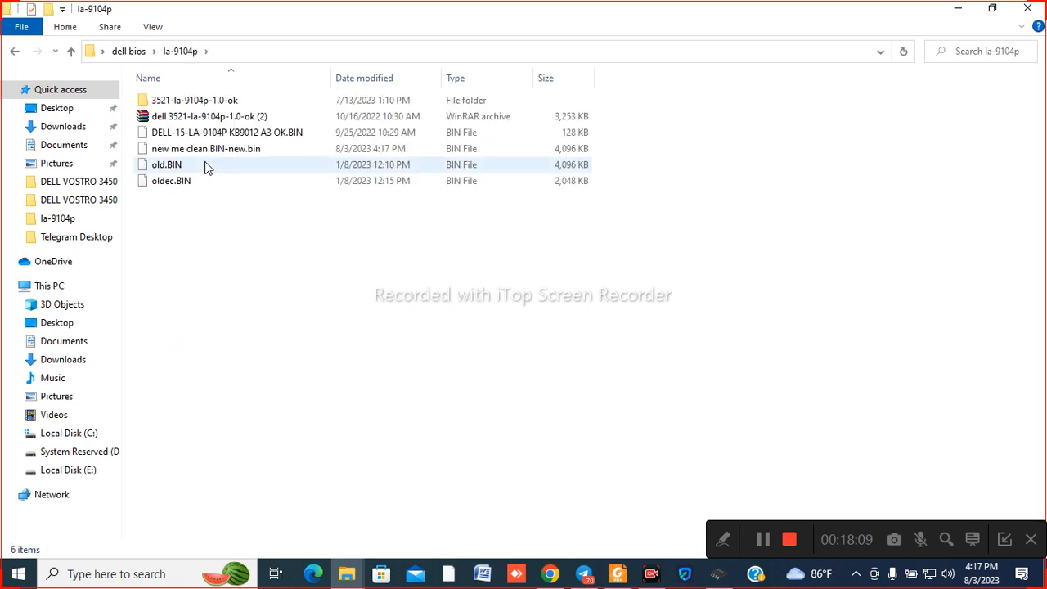
{"action": "left_click", "coordinate": [219, 156]}
{"action": "right_click", "coordinate": [219, 155]}
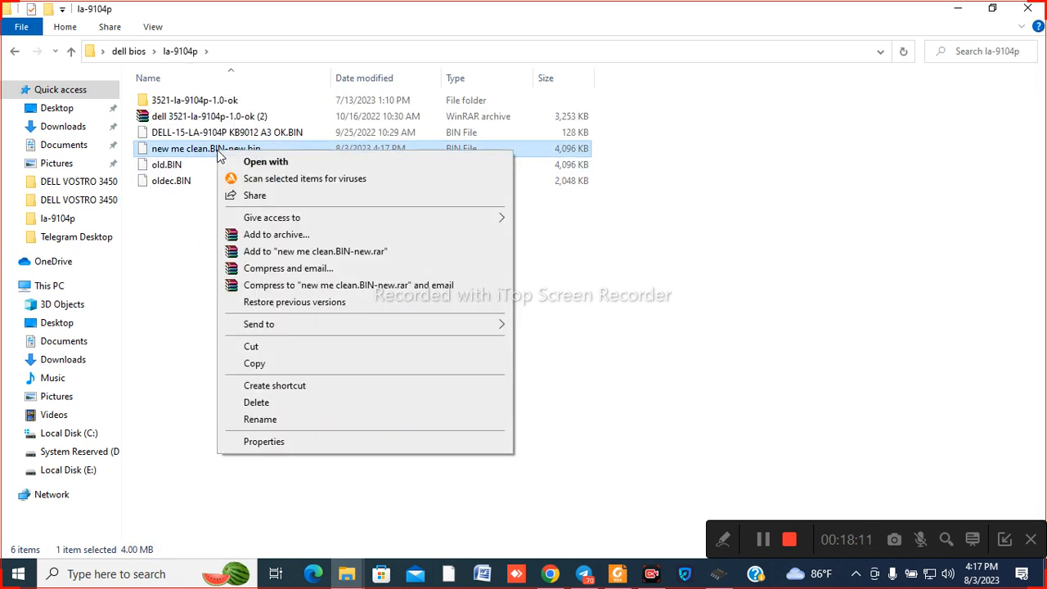
{"action": "left_click", "coordinate": [254, 365]}
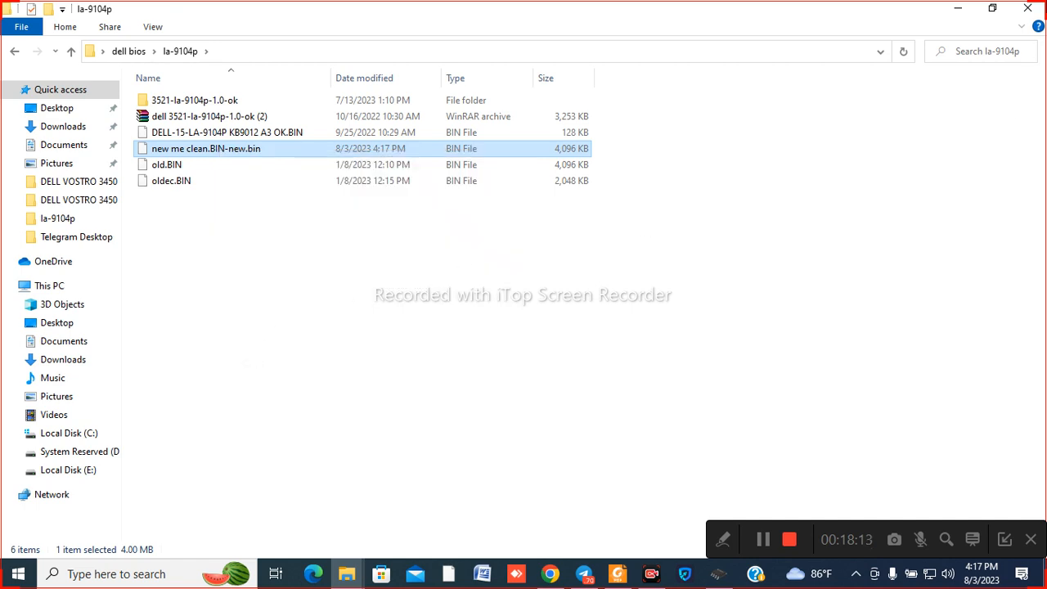
{"action": "left_click", "coordinate": [958, 10]}
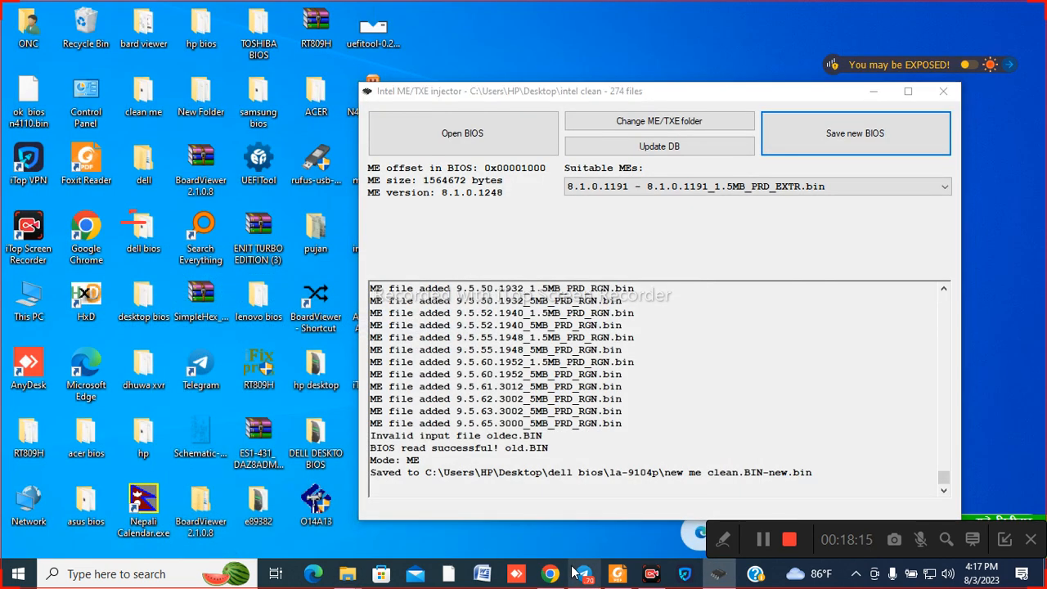
Switch to Telegram and post the copied file in the Laptop bios, schematic and boardview collection channel with the caption "la-9104p", then minimize Telegram.
{"action": "left_click", "coordinate": [584, 574]}
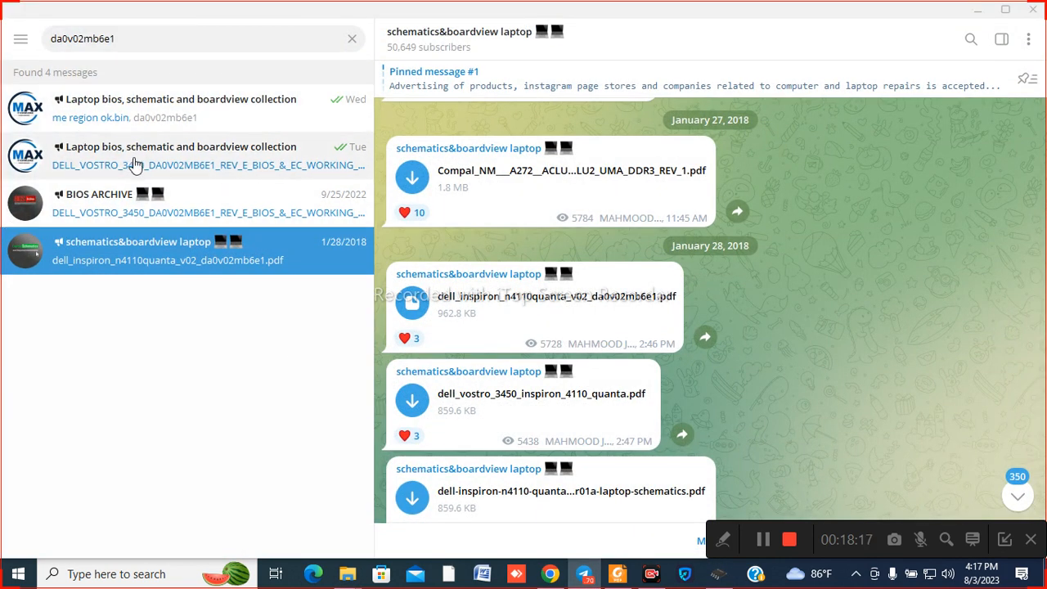
{"action": "left_click", "coordinate": [107, 154]}
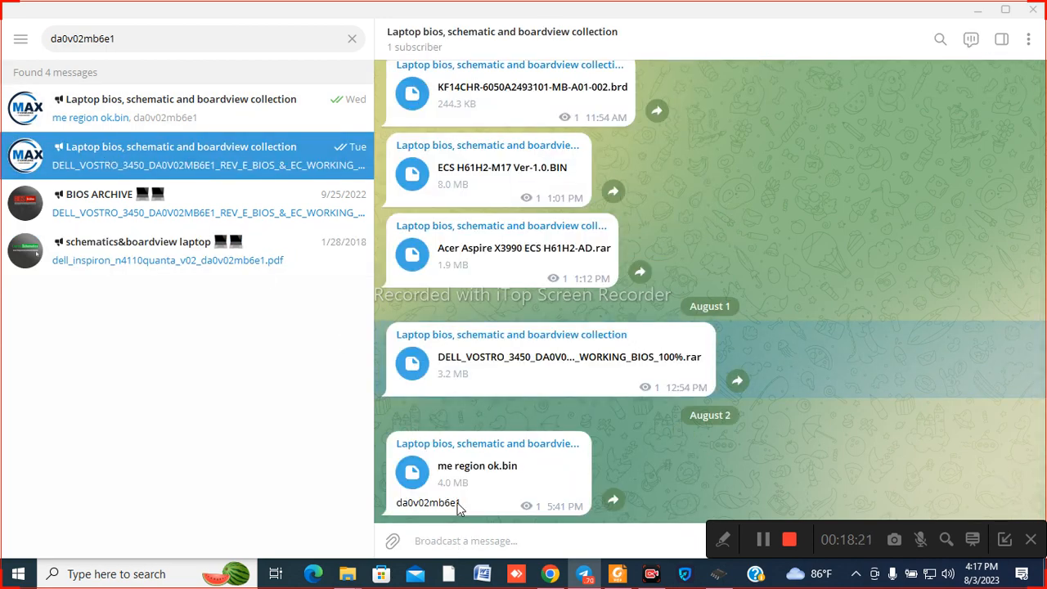
{"action": "right_click", "coordinate": [456, 544]}
{"action": "left_click", "coordinate": [463, 433]}
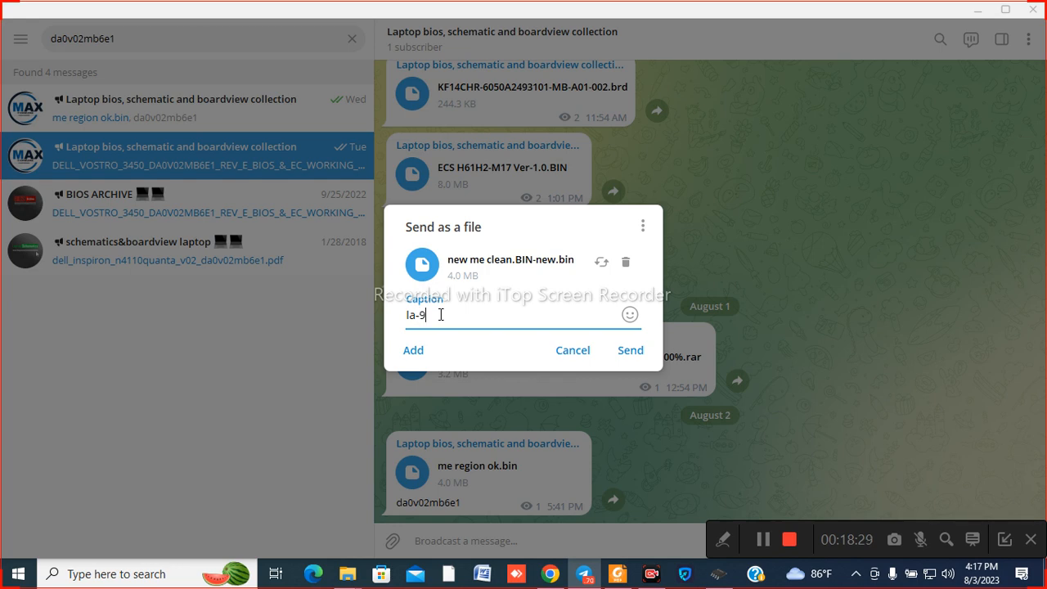
{"action": "type", "text": "104p"}
{"action": "left_click", "coordinate": [631, 353]}
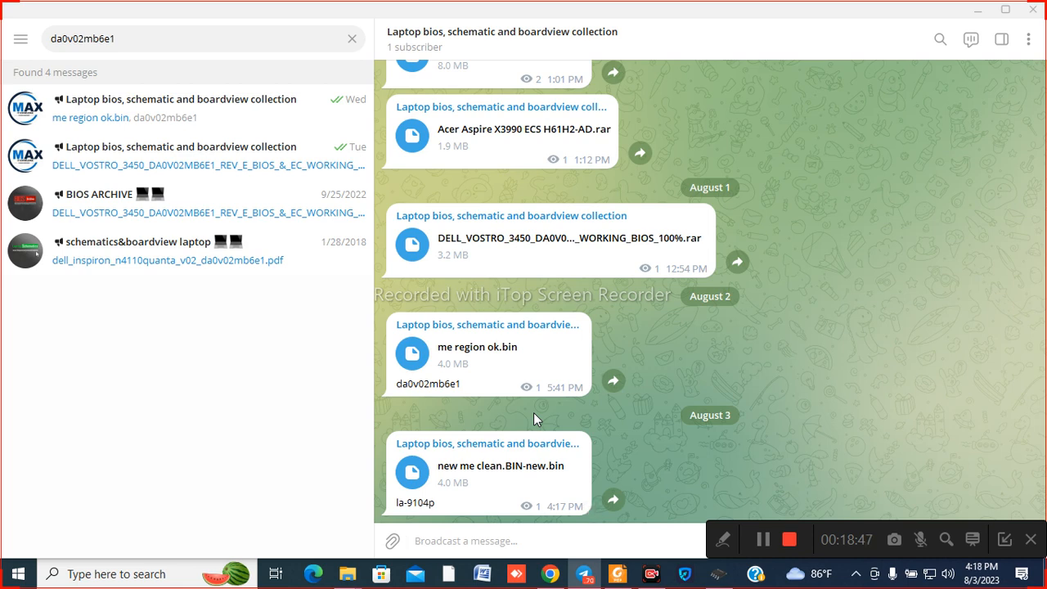
{"action": "left_click", "coordinate": [976, 12]}
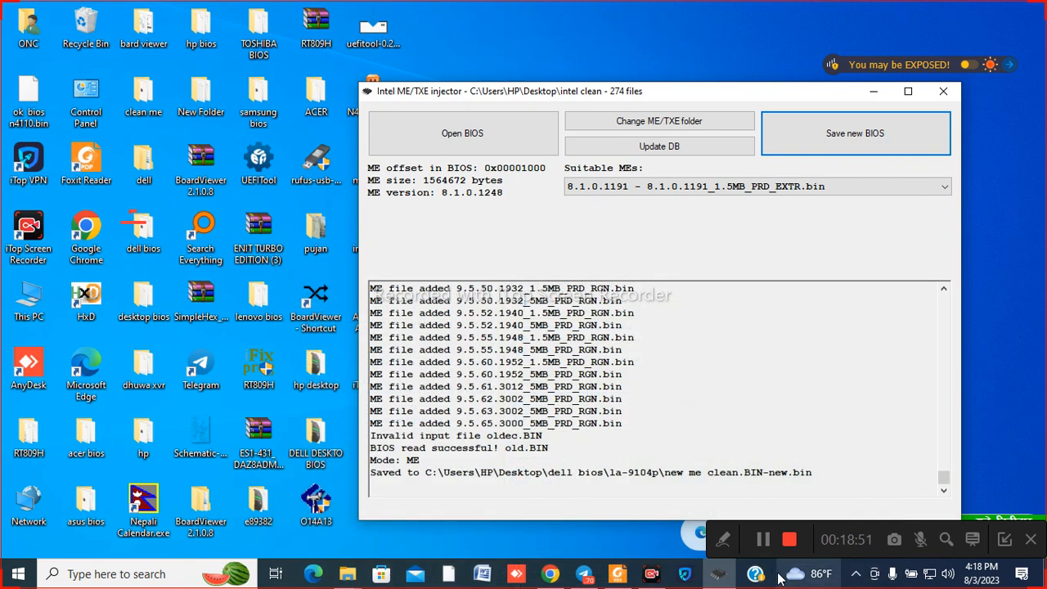